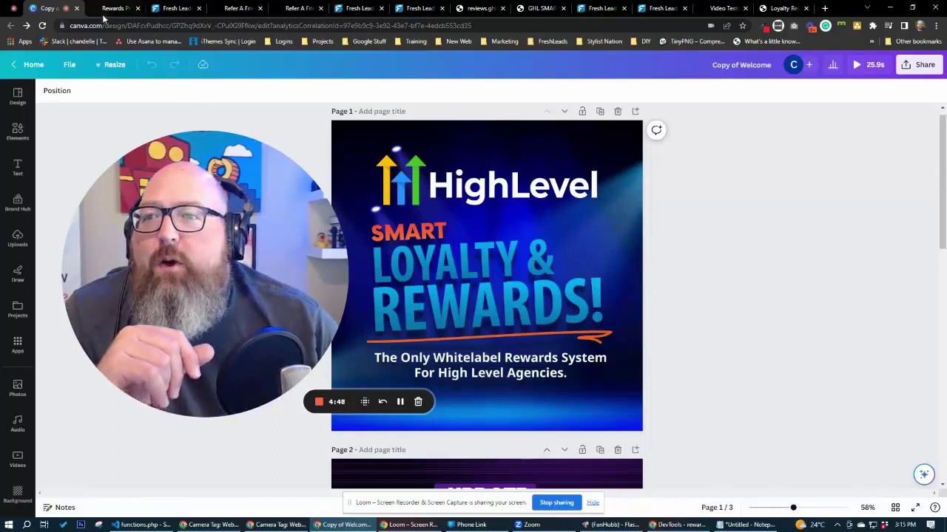
Switch to the Rewards Program signup page, then to the Fresh Leads funnel editor tab.
key("ctrl+Tab")
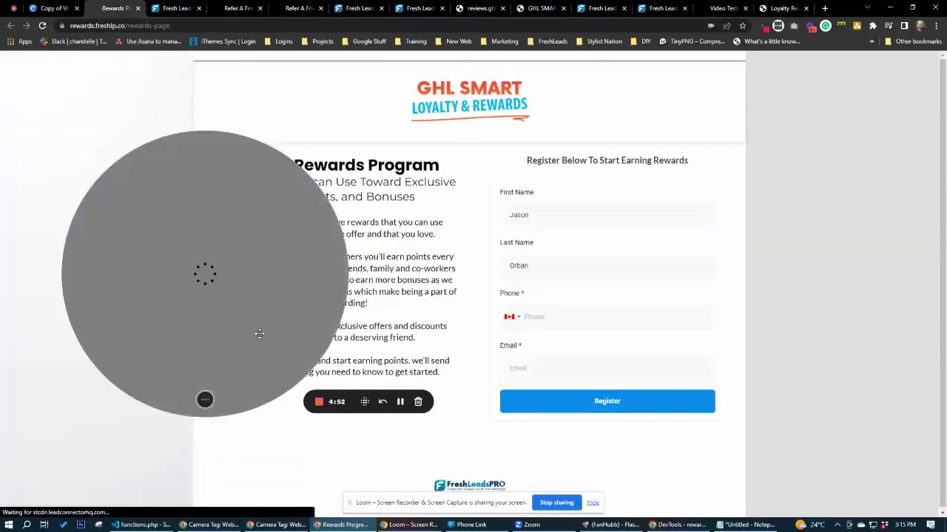
left_click(201, 401)
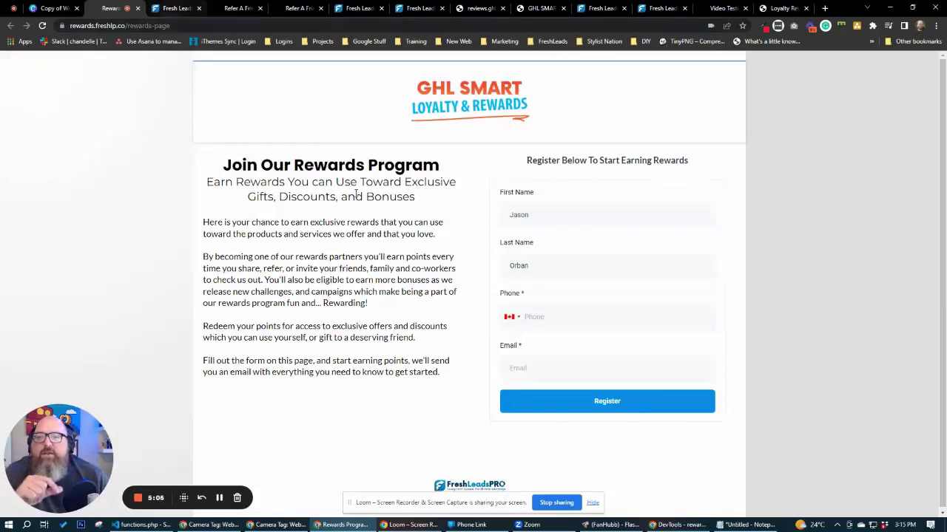
left_click(176, 8)
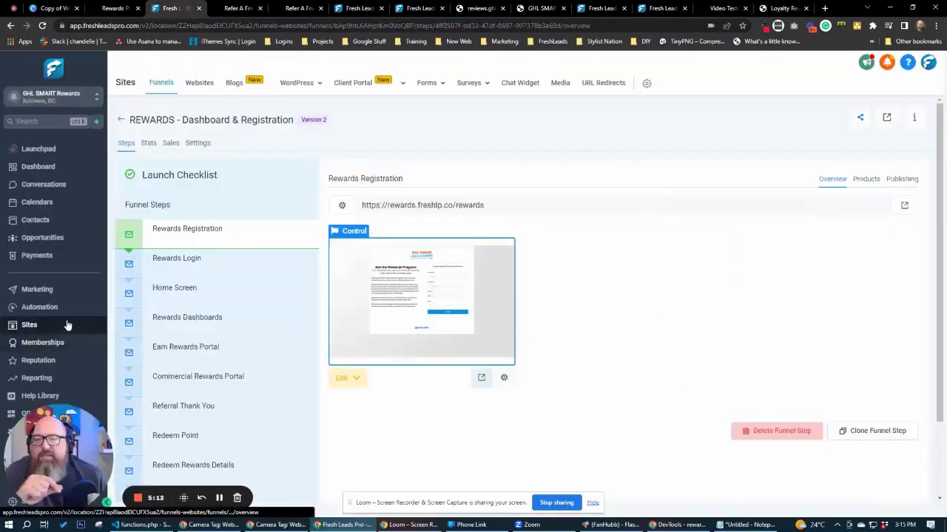
Go back from the funnel to the full Sites > Funnels list.
left_click(123, 120)
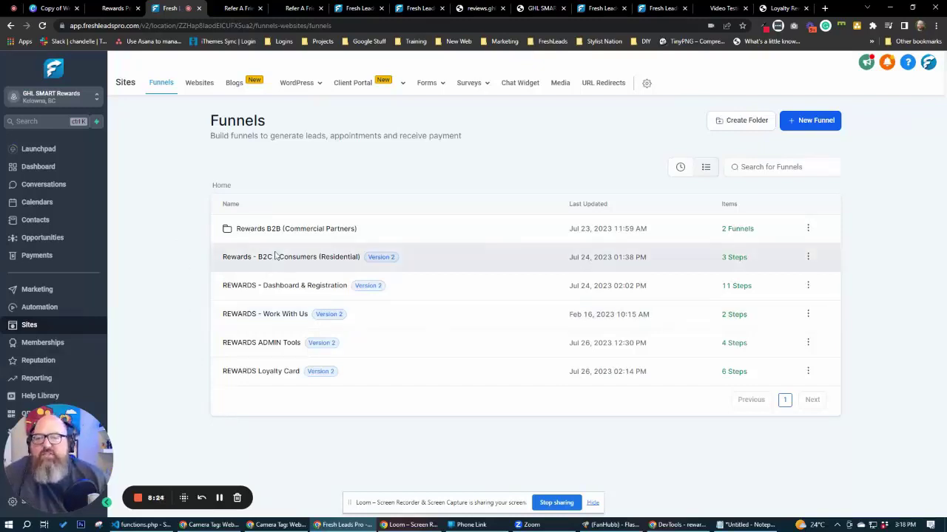
left_click(275, 227)
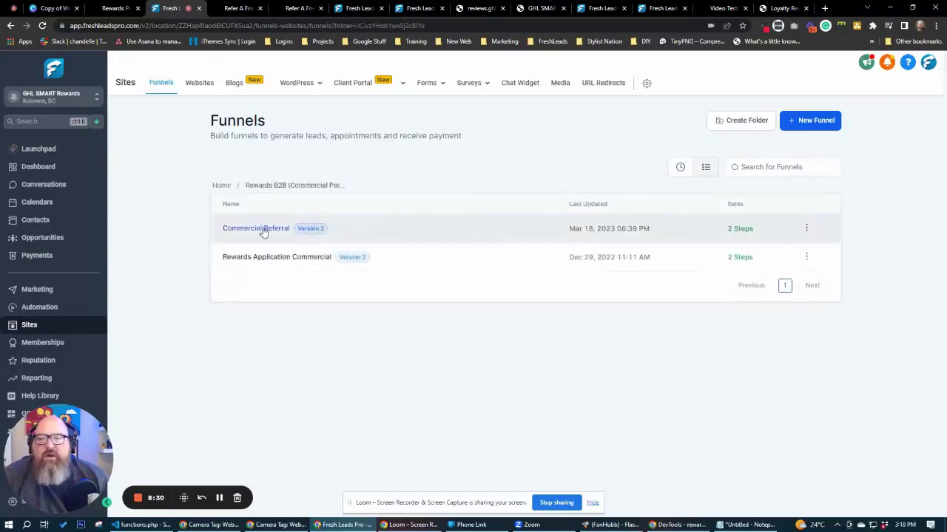
left_click(259, 230)
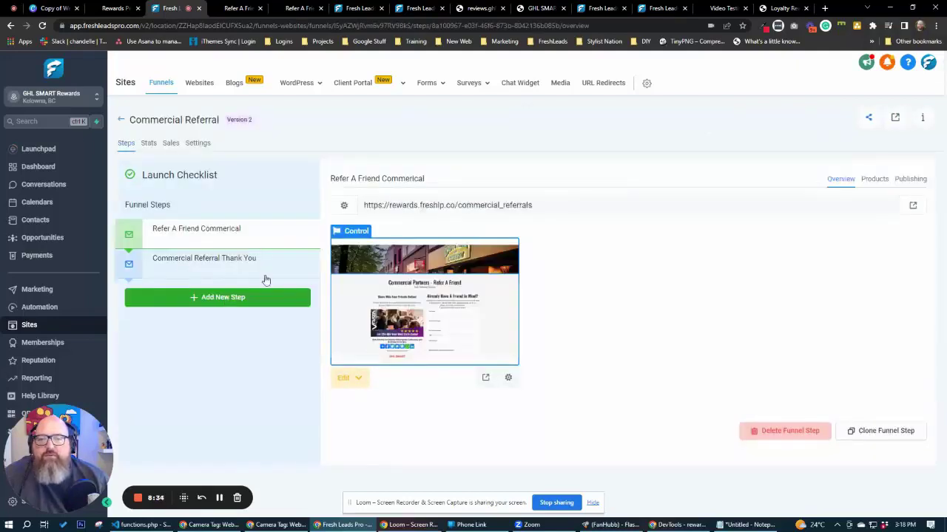
left_click(122, 122)
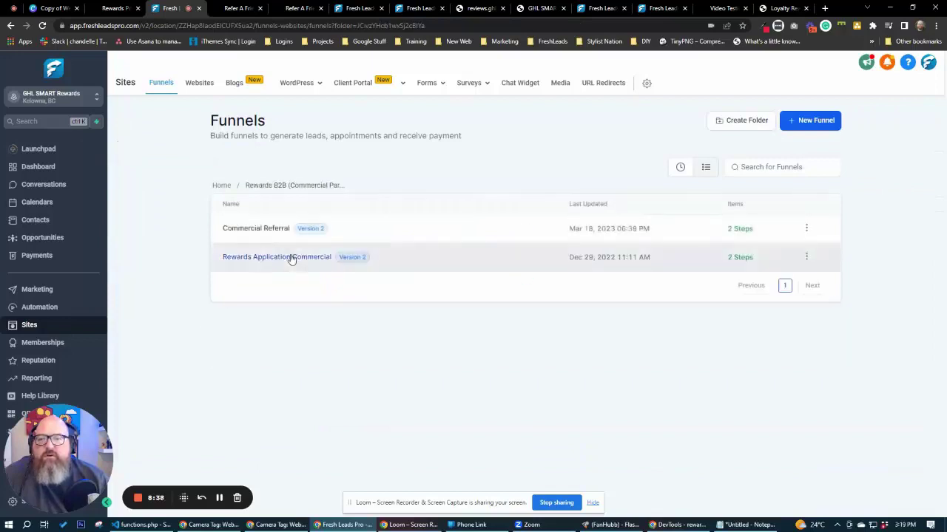
left_click(291, 258)
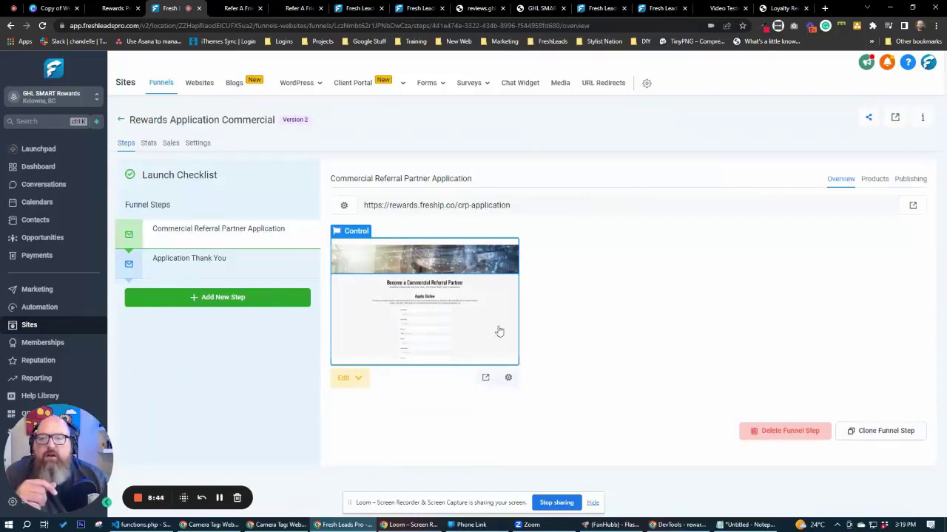
left_click(120, 119)
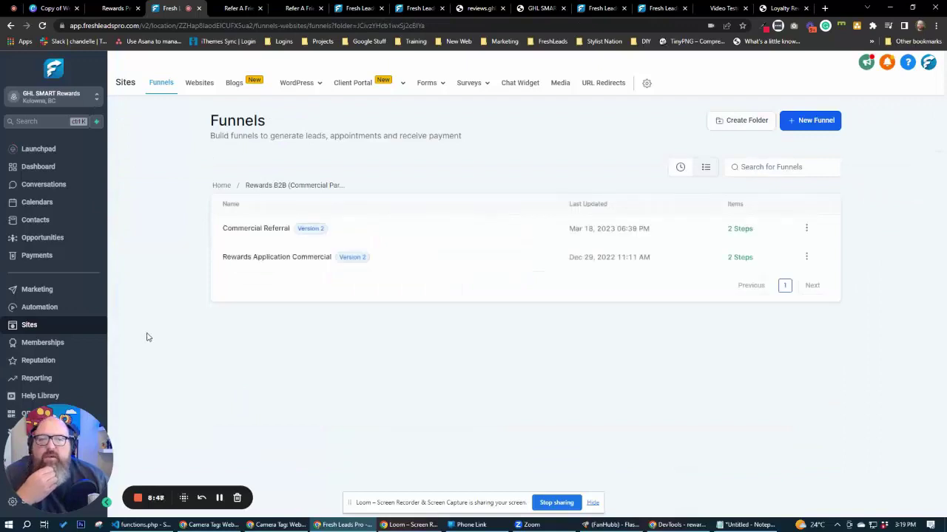
left_click(259, 258)
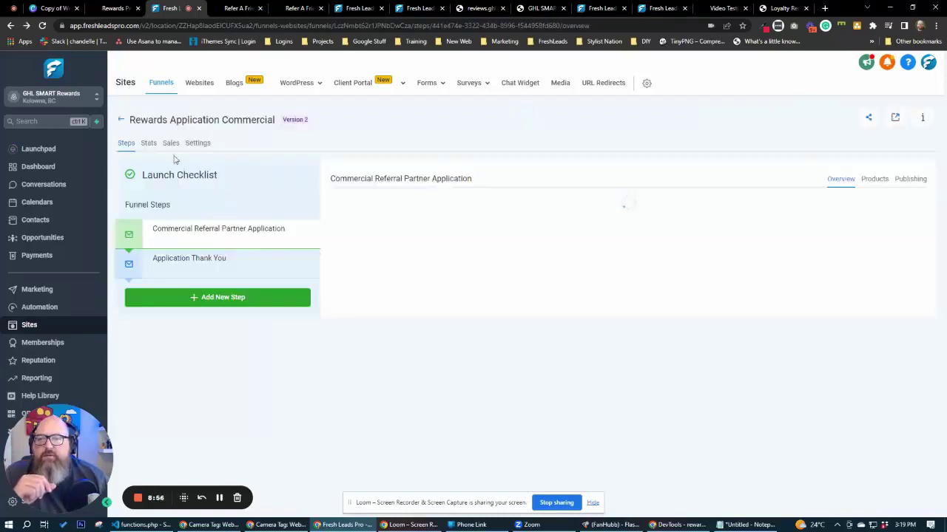
left_click(121, 122)
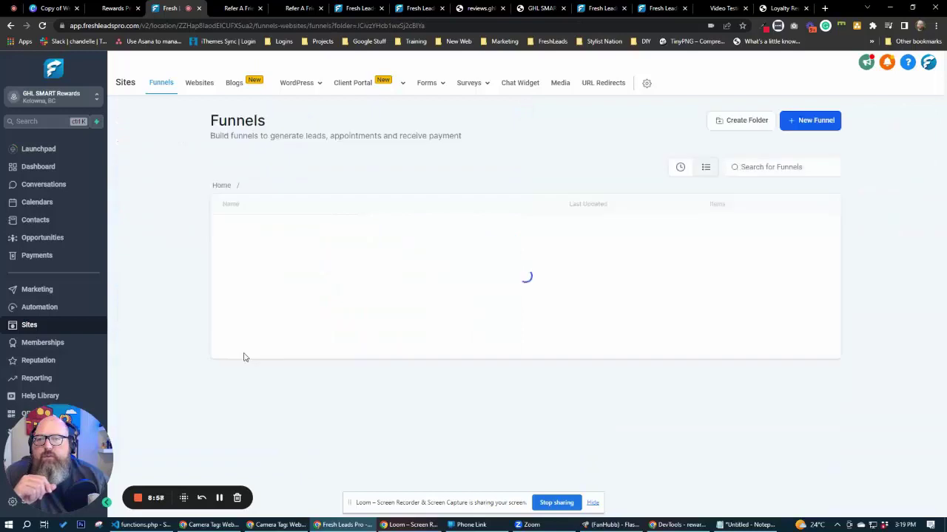
left_click(222, 187)
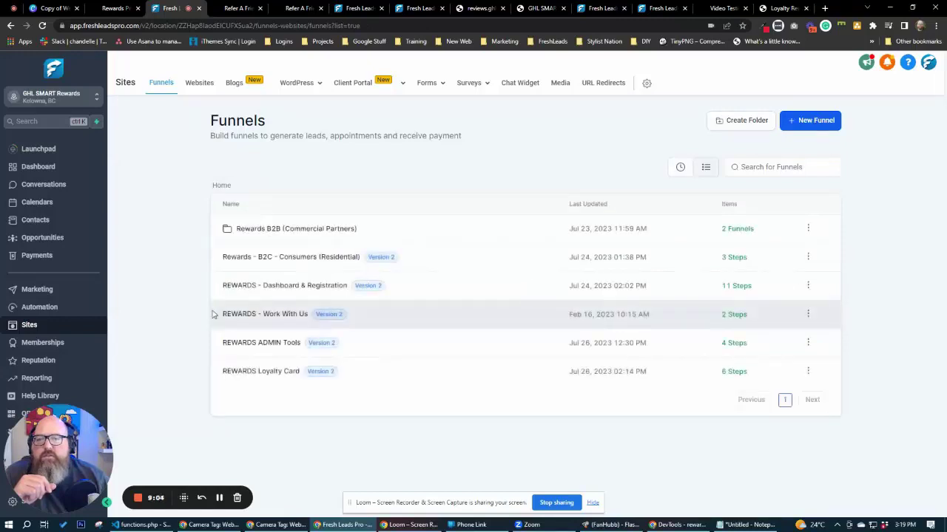
left_click(279, 260)
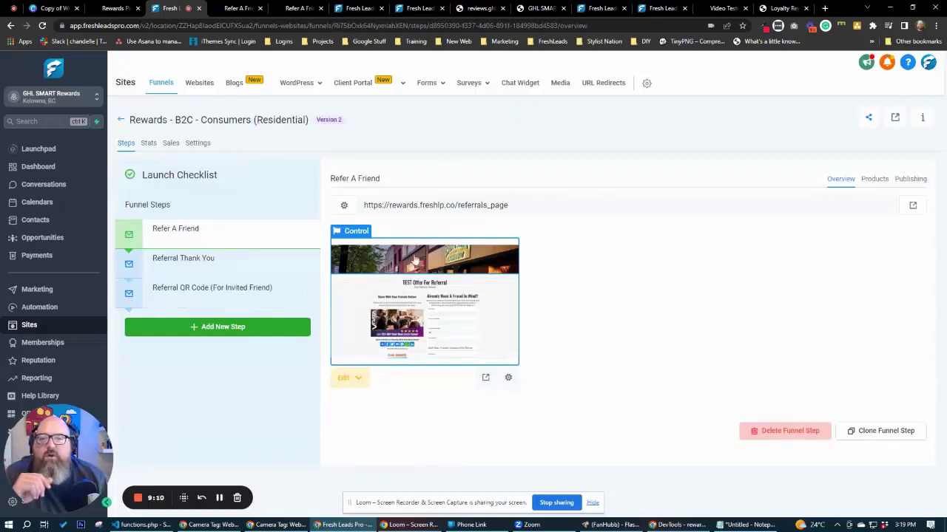
left_click(183, 259)
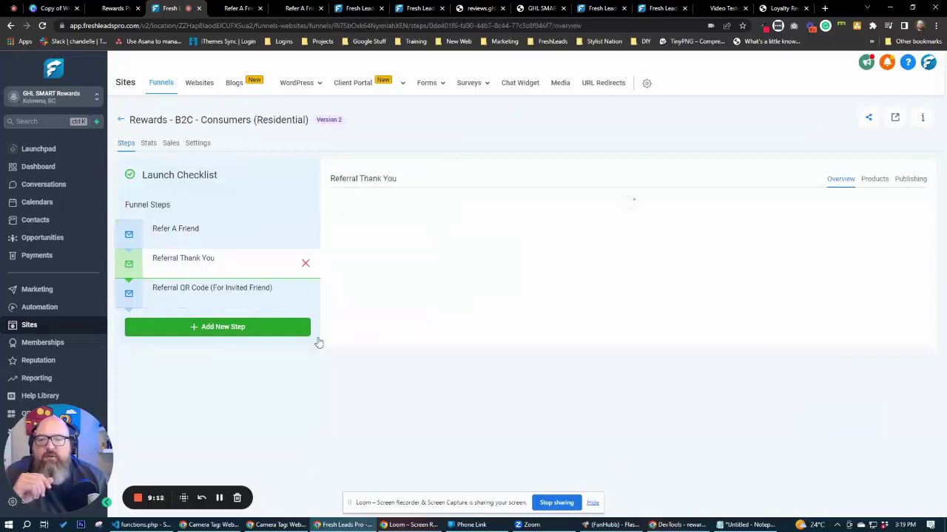
left_click(194, 291)
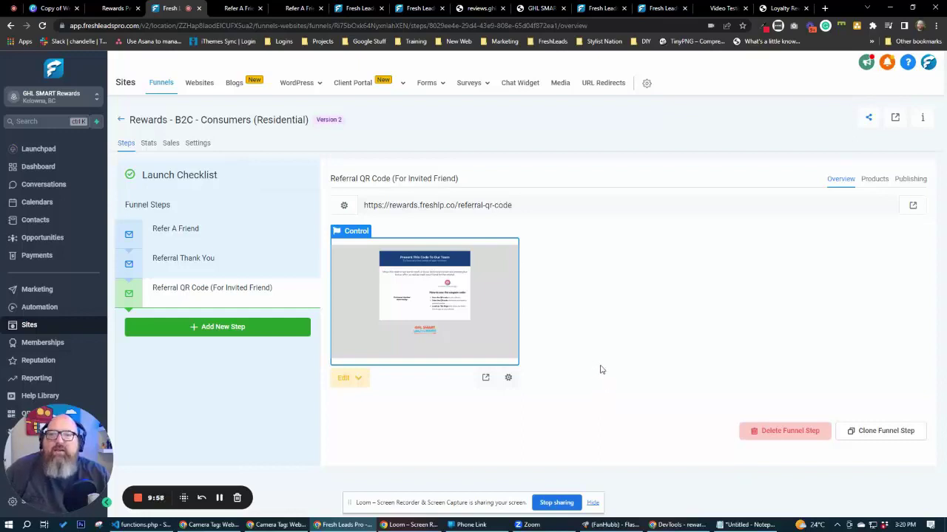
left_click(121, 120)
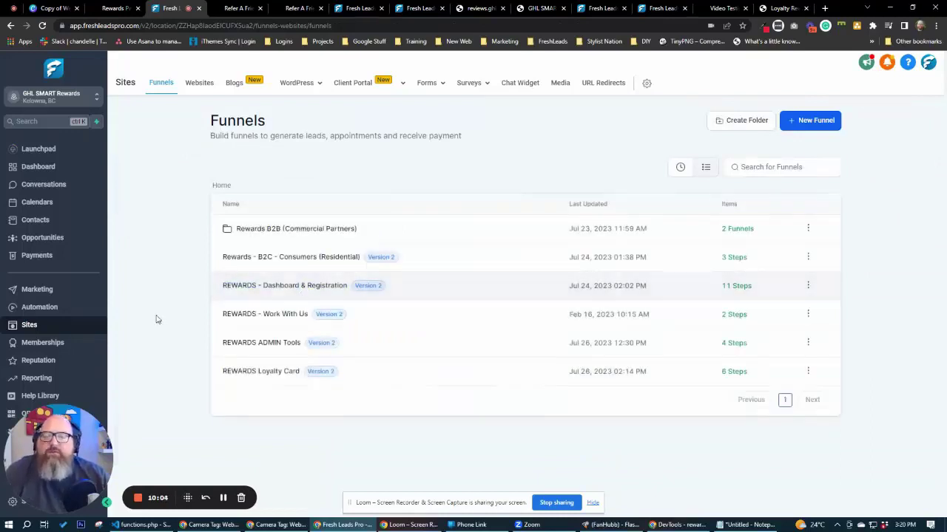
left_click(283, 320)
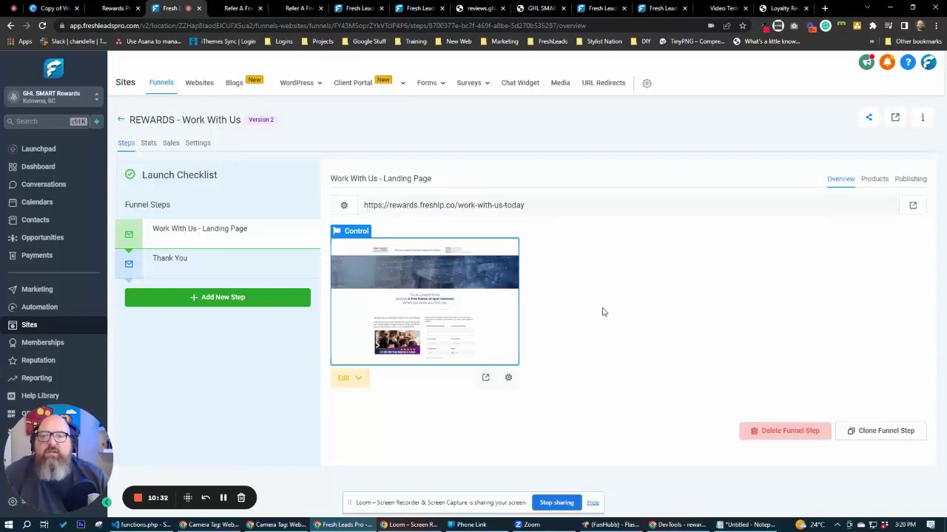
left_click(120, 119)
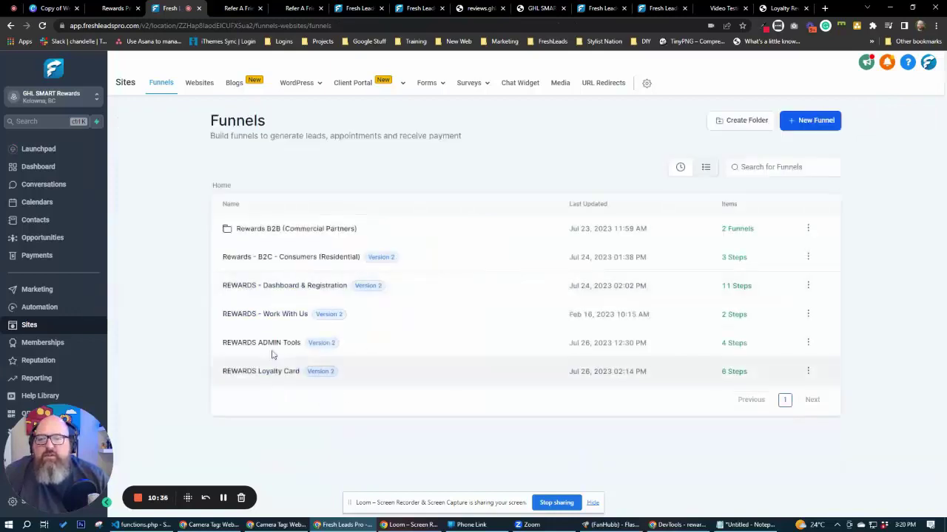
left_click(272, 343)
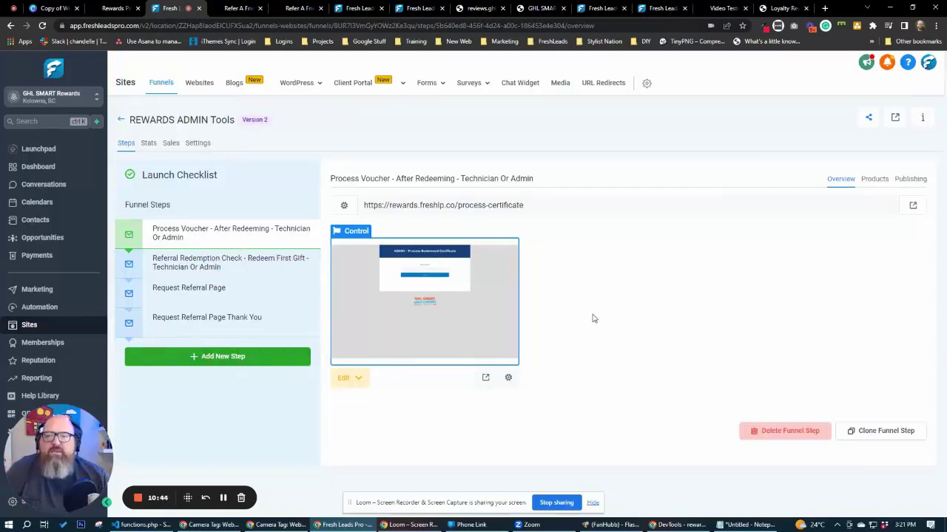
left_click(120, 120)
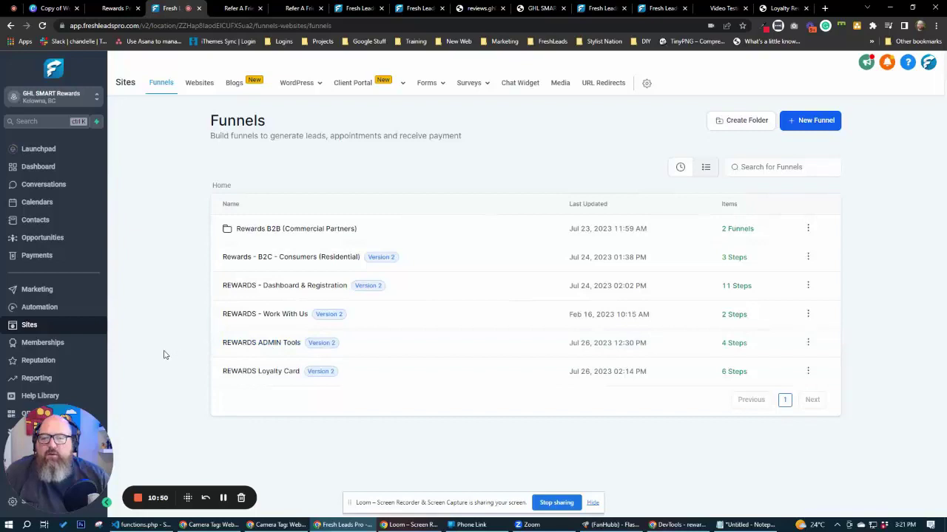
left_click(276, 373)
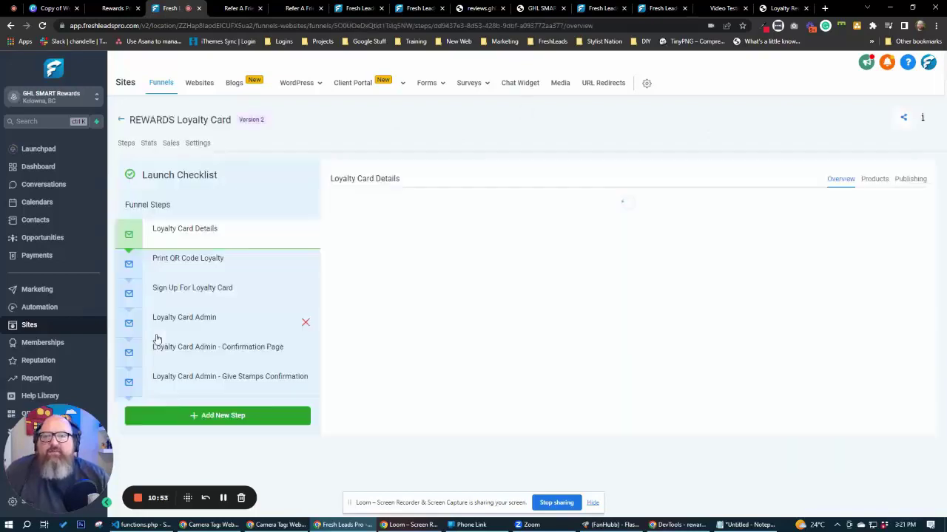
left_click(190, 261)
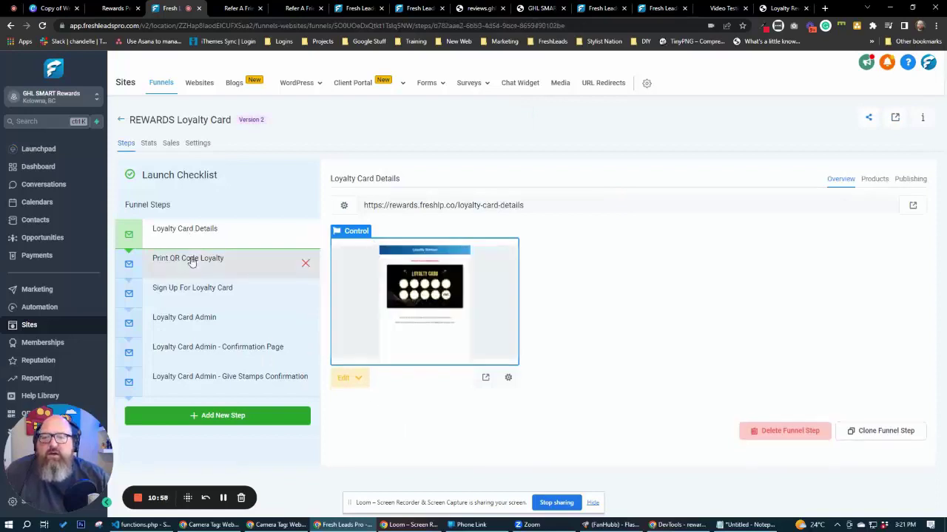
left_click(213, 295)
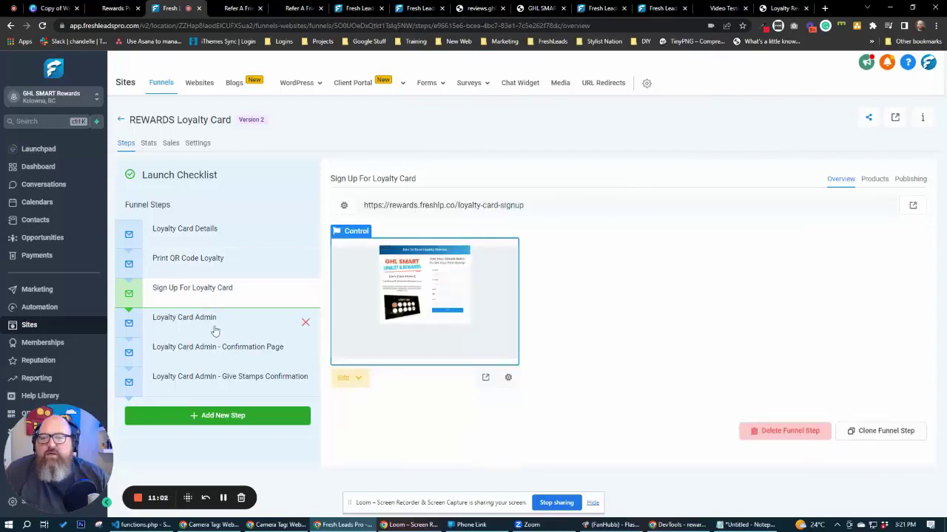
left_click(214, 330)
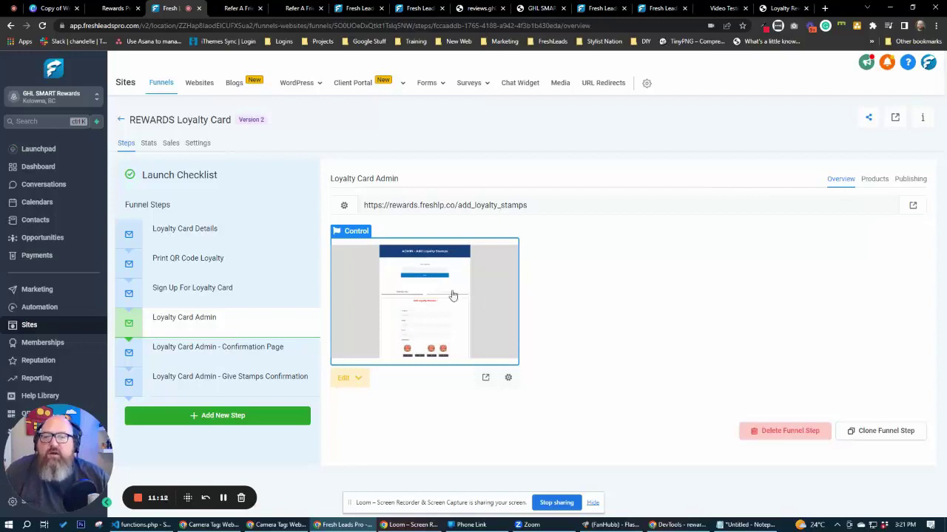
left_click(228, 356)
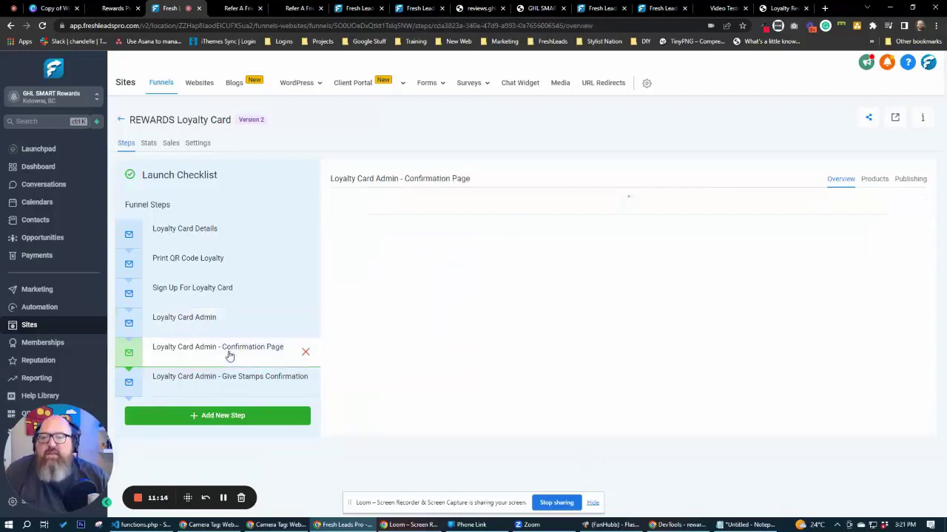
left_click(239, 389)
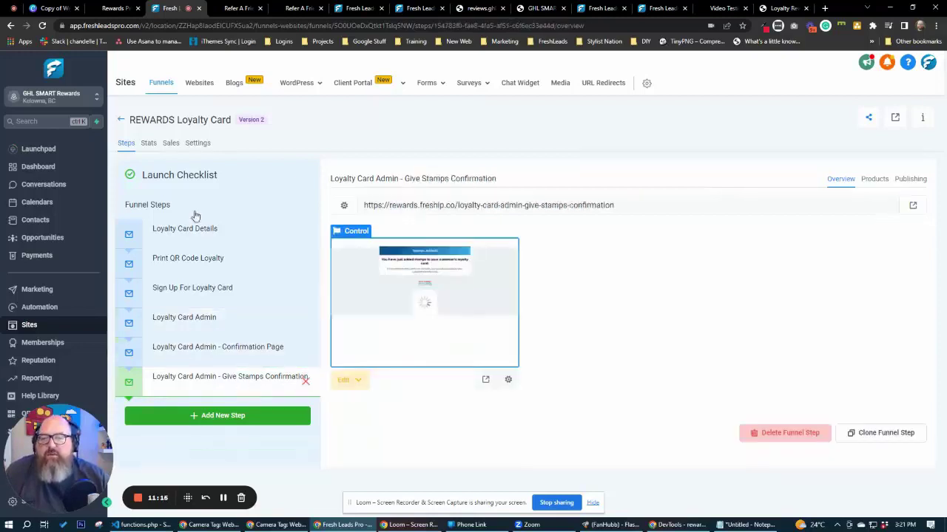
left_click(121, 122)
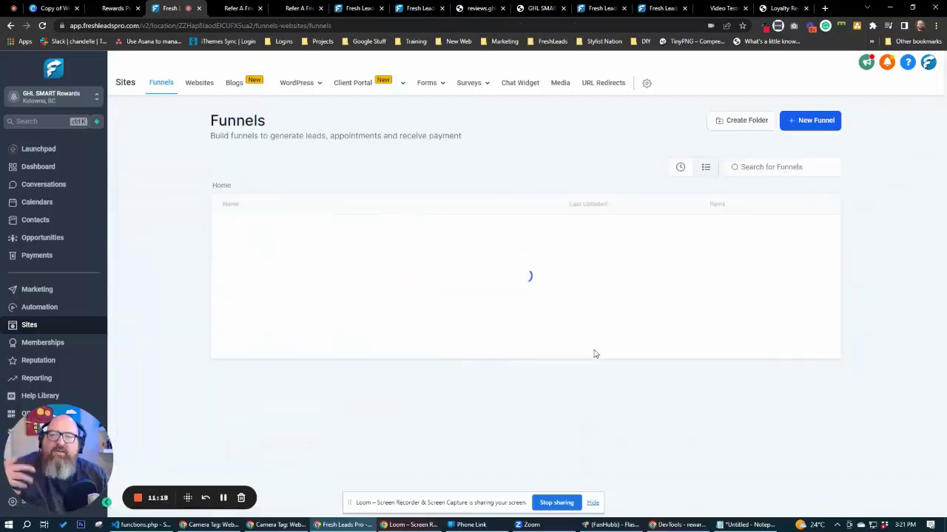
Look at the Automation workflow list, then go to the Sites funnels area.
left_click(37, 306)
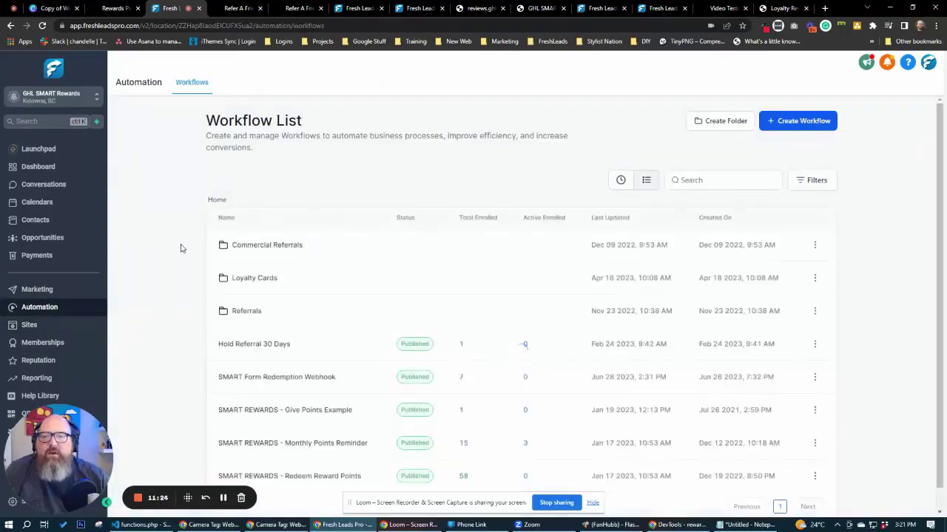
scroll(182, 255, "down", 1)
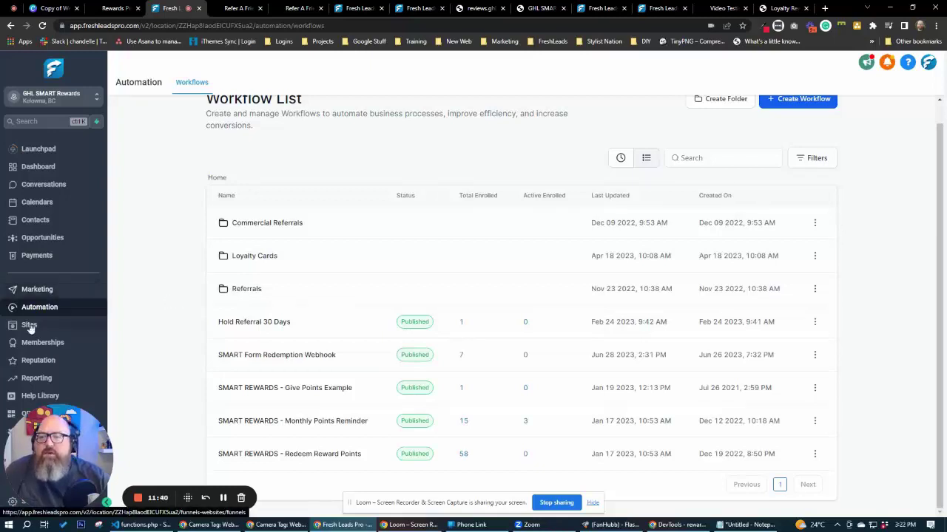
left_click(55, 325)
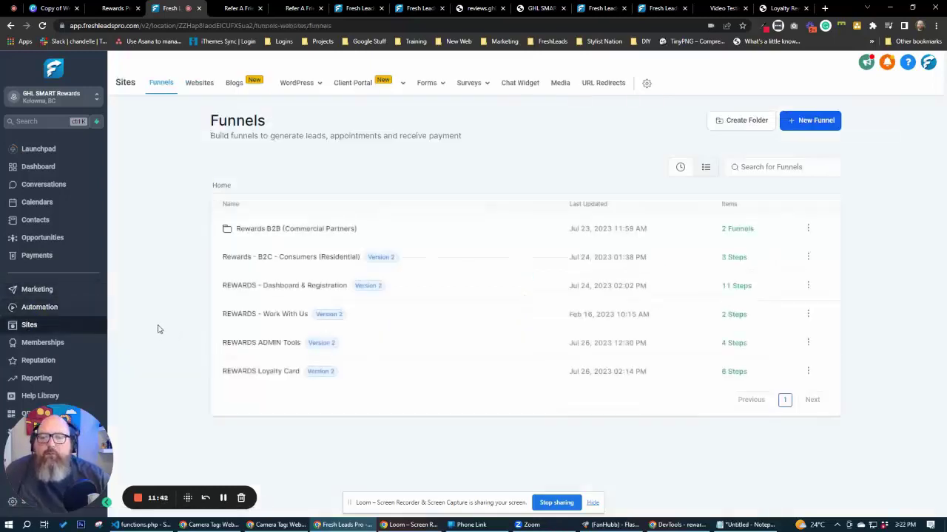
Open the Rewards Login step of REWARDS - Dashboard & Registration and launch its live page in a new tab.
left_click(311, 293)
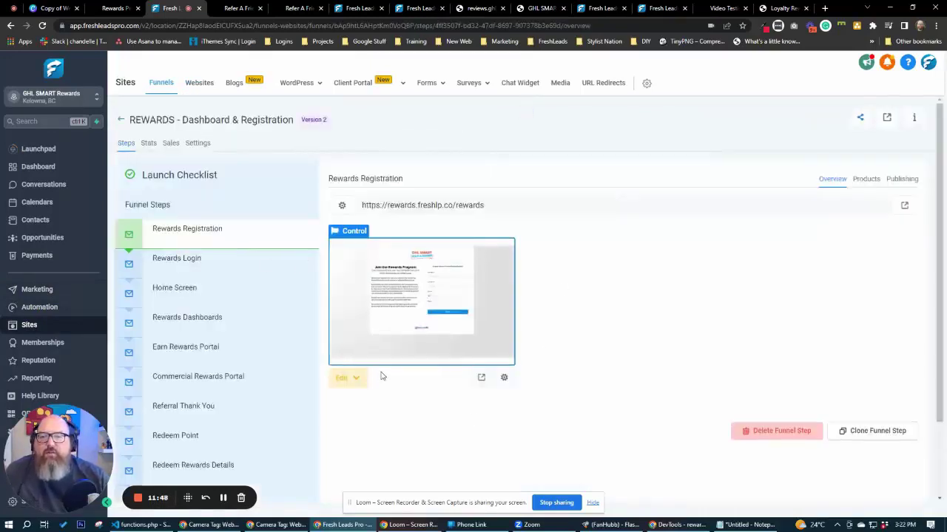
left_click(185, 266)
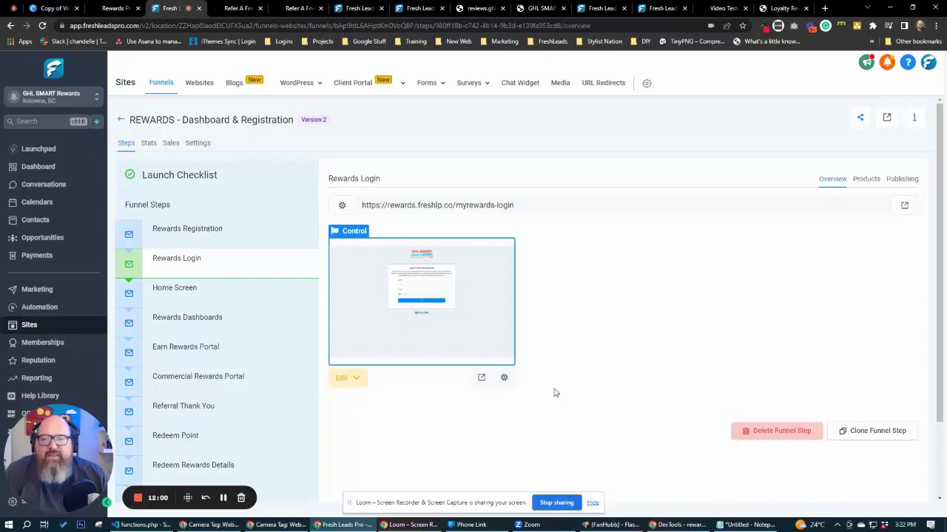
left_click(902, 207)
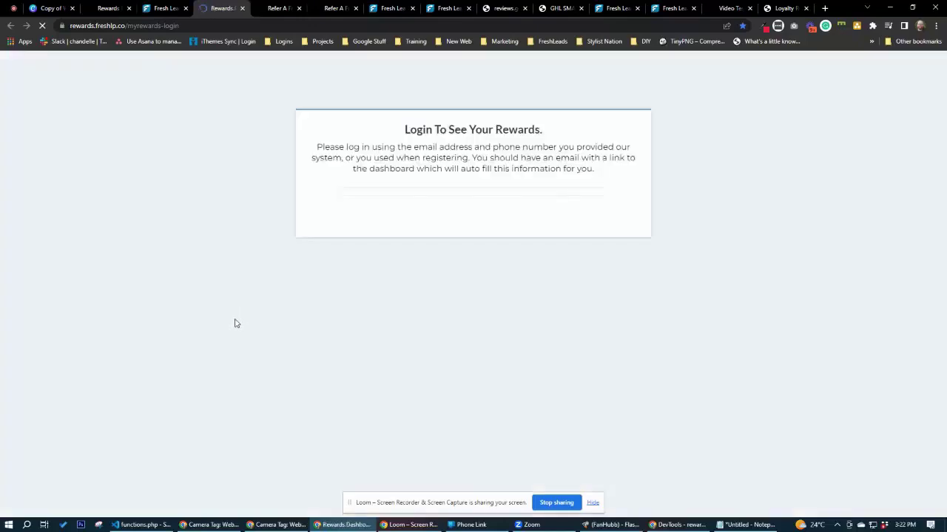
Enter the member's email and phone number on the rewards login page and sign in.
left_click(403, 263)
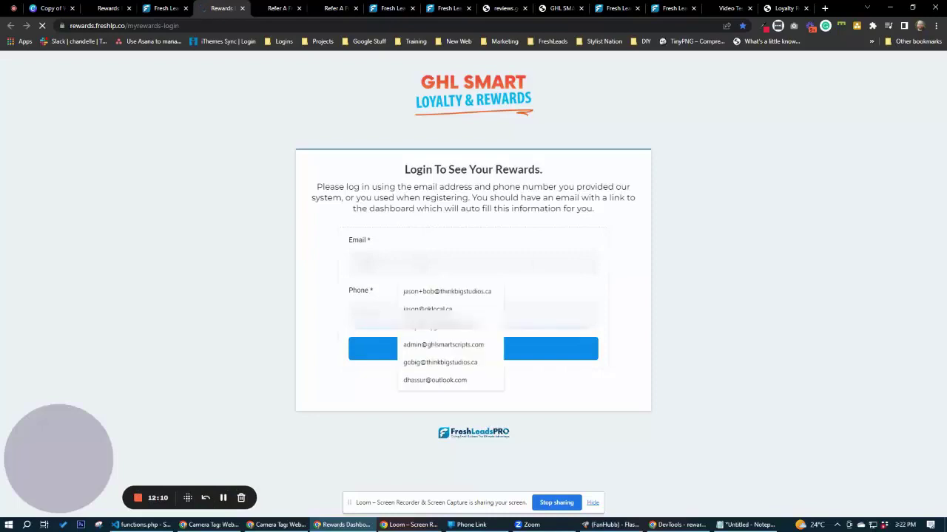
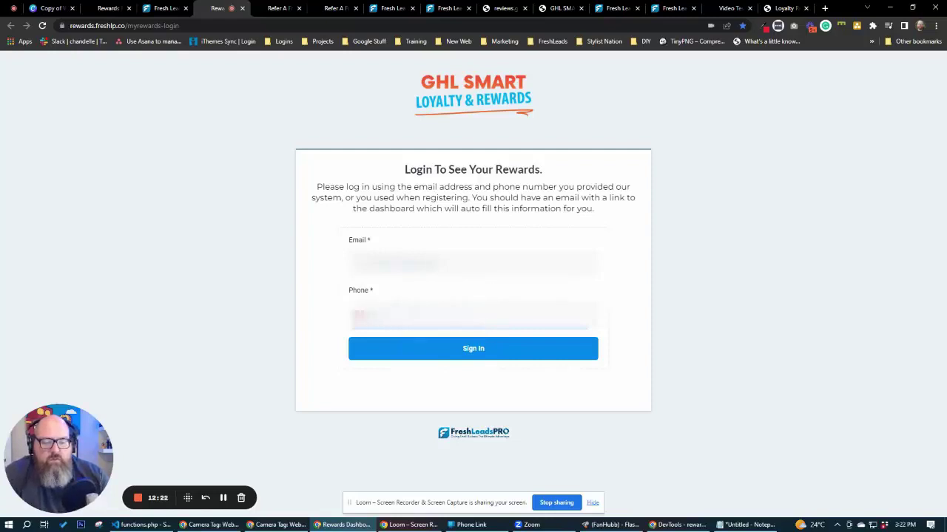
left_click(511, 348)
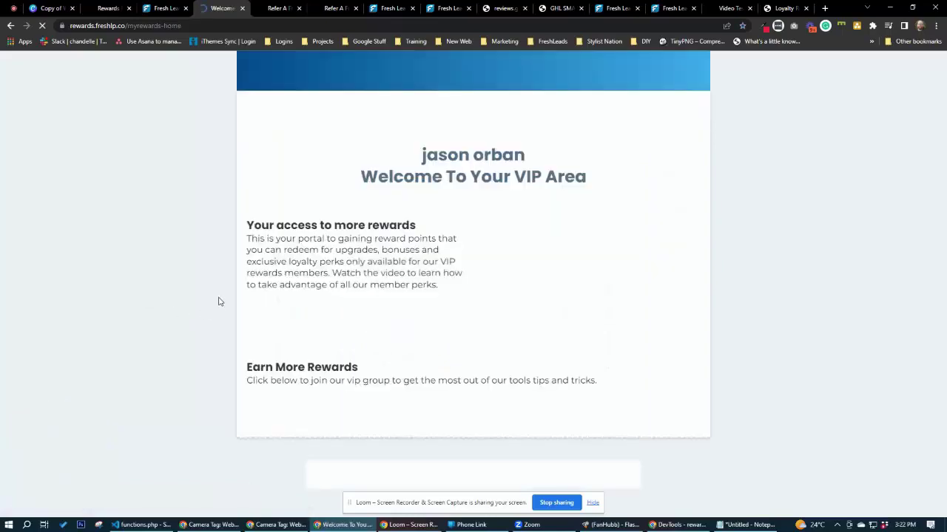
Scroll through the member's VIP Area welcome page and go to Your Rewards.
scroll(196, 282, "down", 1)
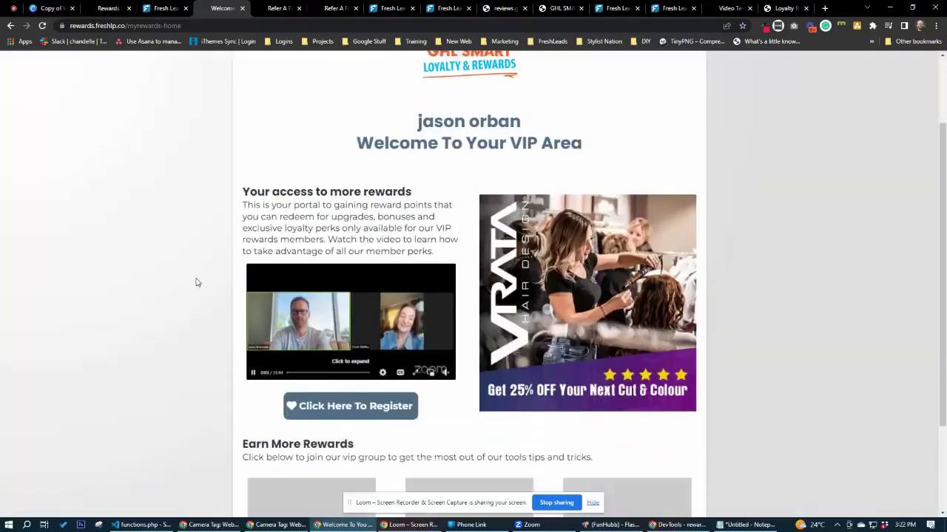
scroll(196, 282, "up", 1)
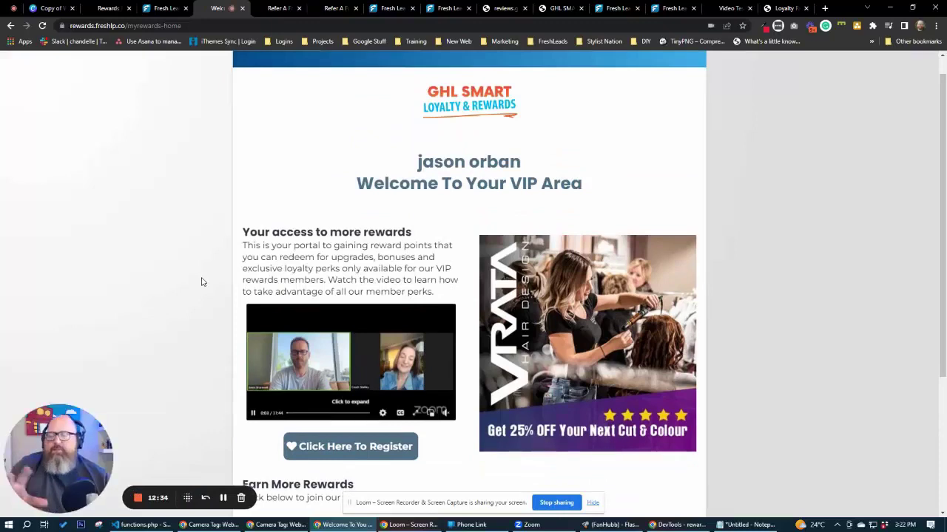
scroll(202, 258, "down", 3)
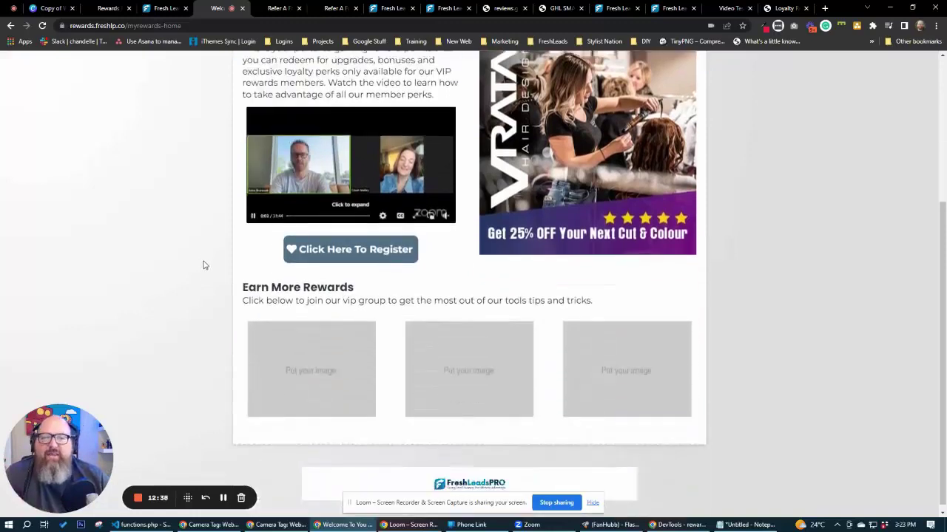
scroll(204, 265, "up", 3)
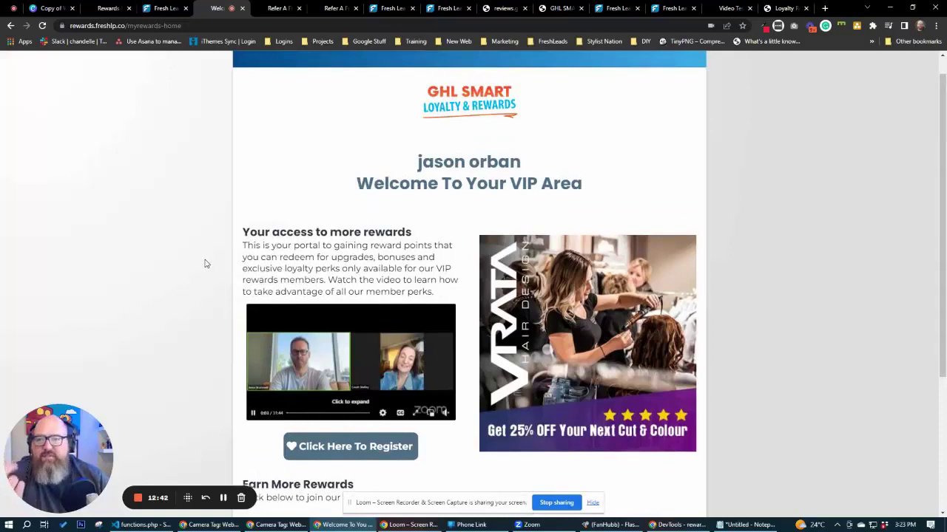
scroll(207, 264, "up", 1)
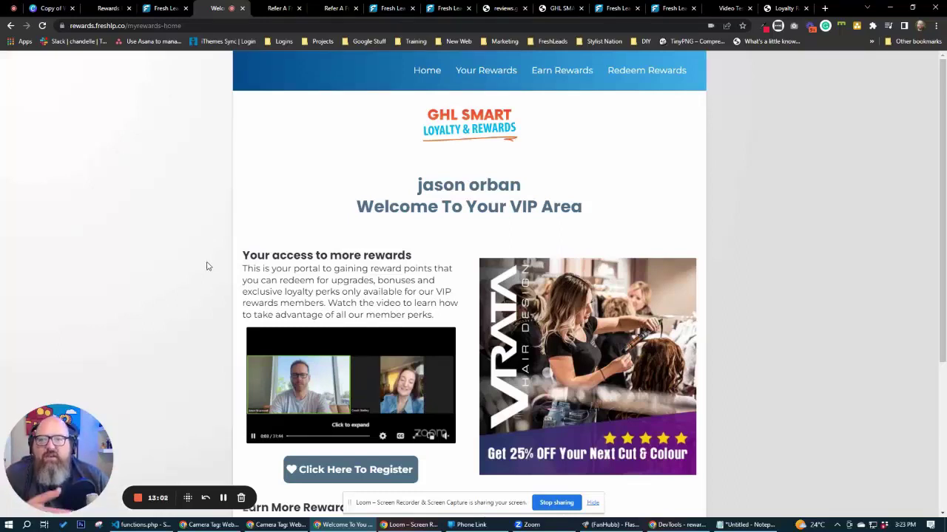
scroll(207, 266, "down", 3)
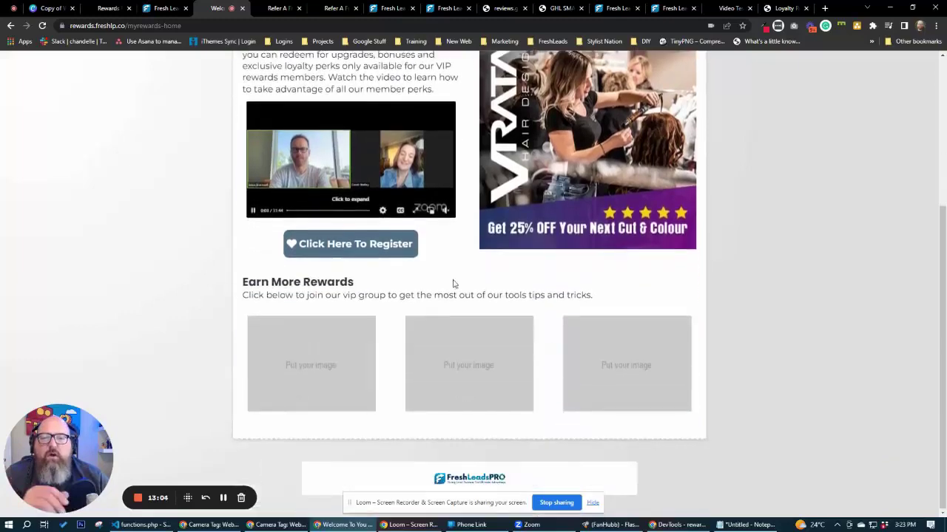
scroll(466, 290, "up", 3)
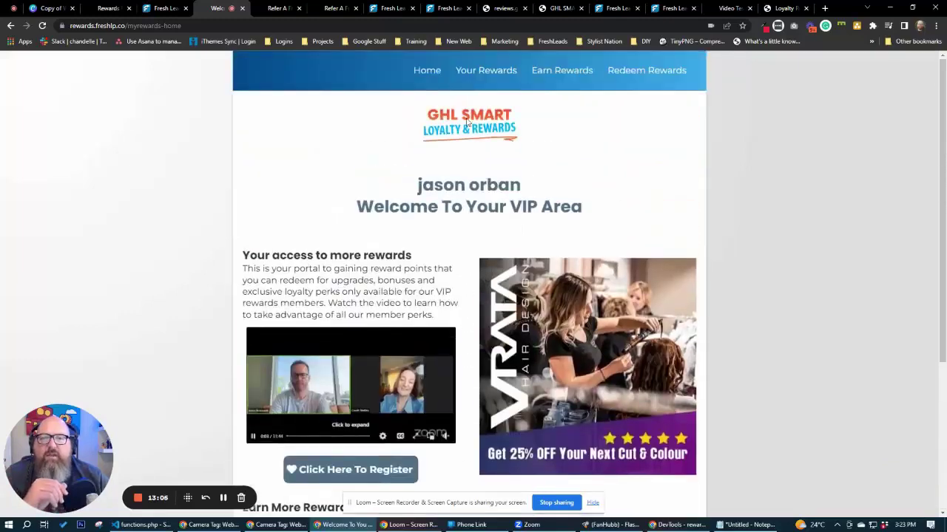
left_click(477, 70)
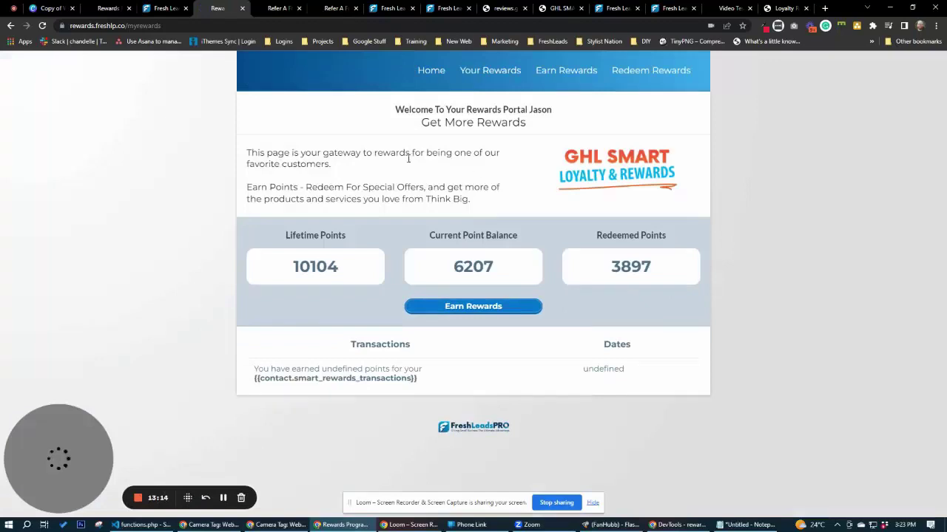
Highlight the 10104 lifetime, 6207 current and 3897 redeemed points totals, then clear the selection.
double_click(329, 270)
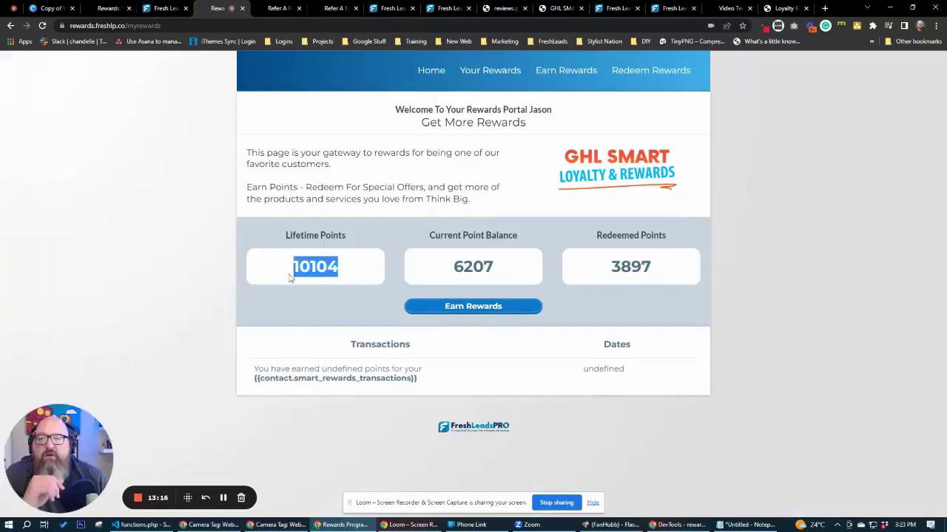
double_click(496, 271)
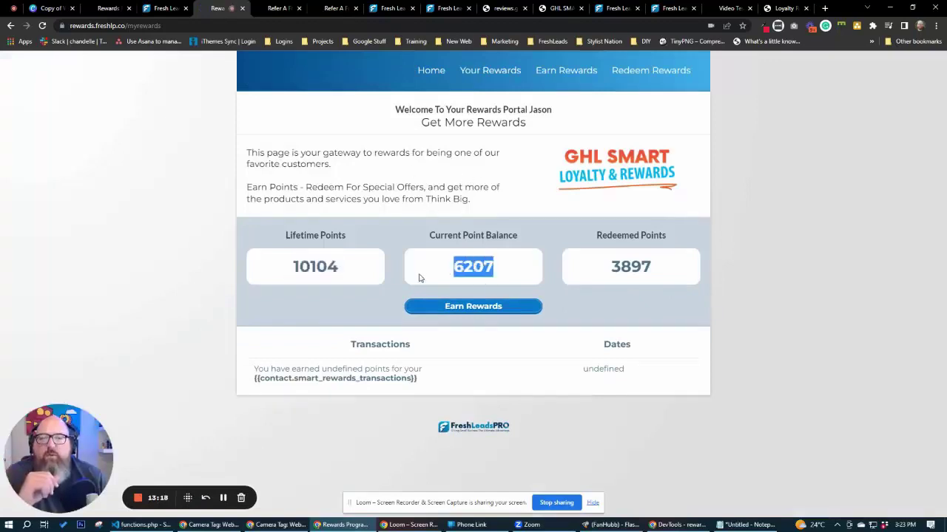
double_click(646, 268)
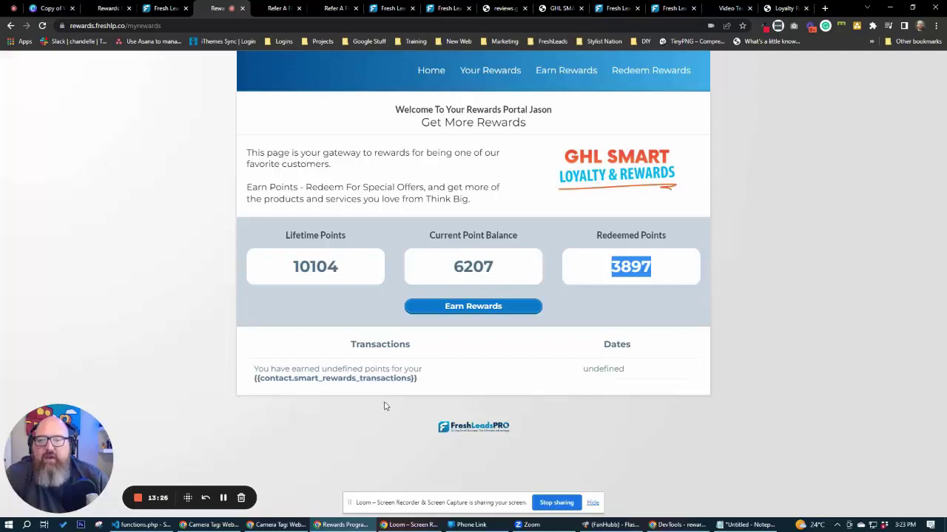
left_click(745, 343)
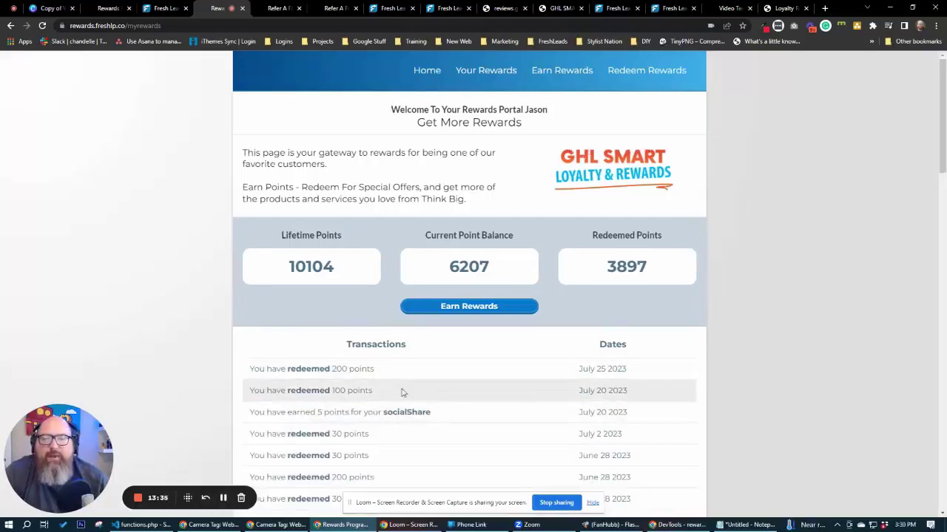
Scroll through the Transactions list of redemptions, socialShare and referral earnings.
scroll(403, 392, "down", 15)
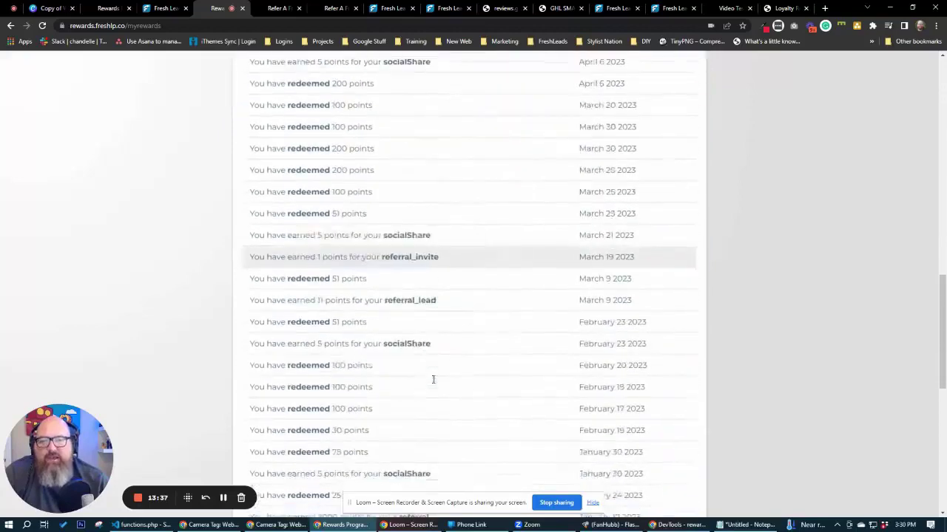
scroll(434, 380, "up", 15)
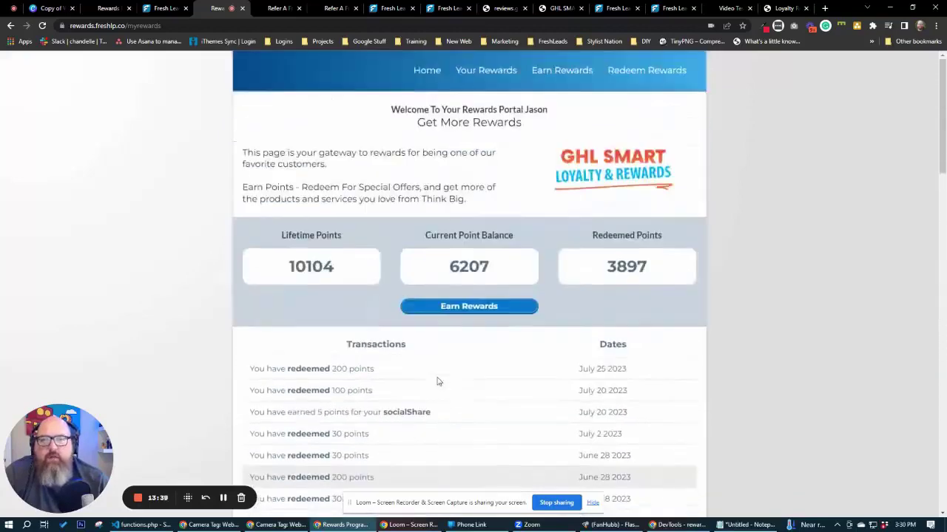
scroll(342, 372, "down", 1)
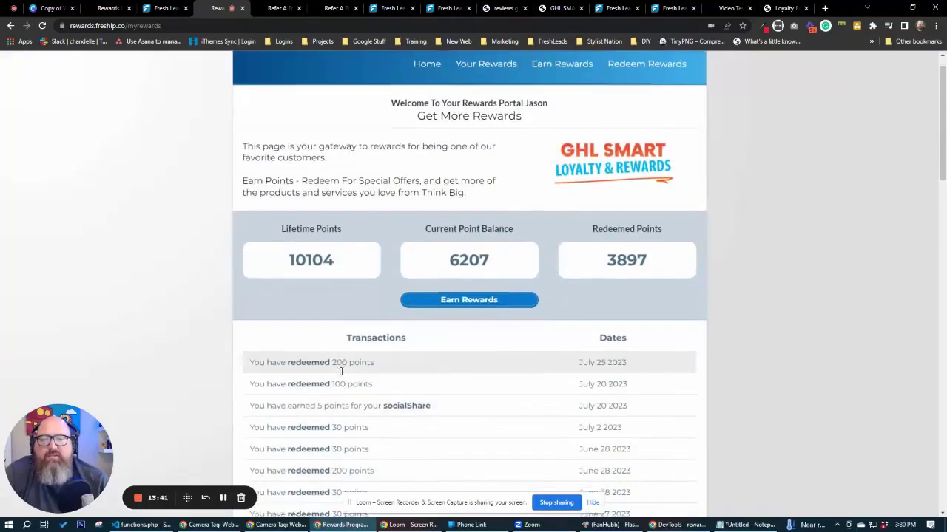
scroll(341, 372, "down", 8)
scroll(345, 374, "up", 5)
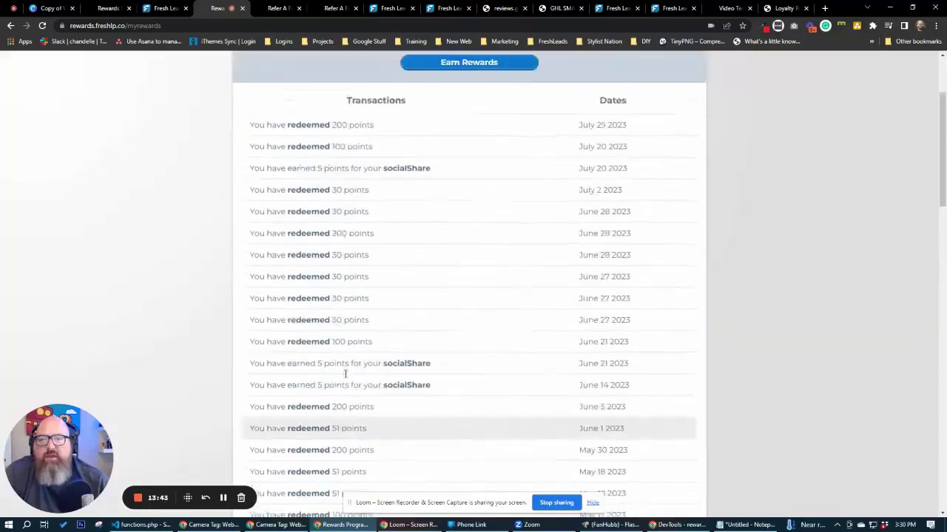
scroll(344, 374, "up", 3)
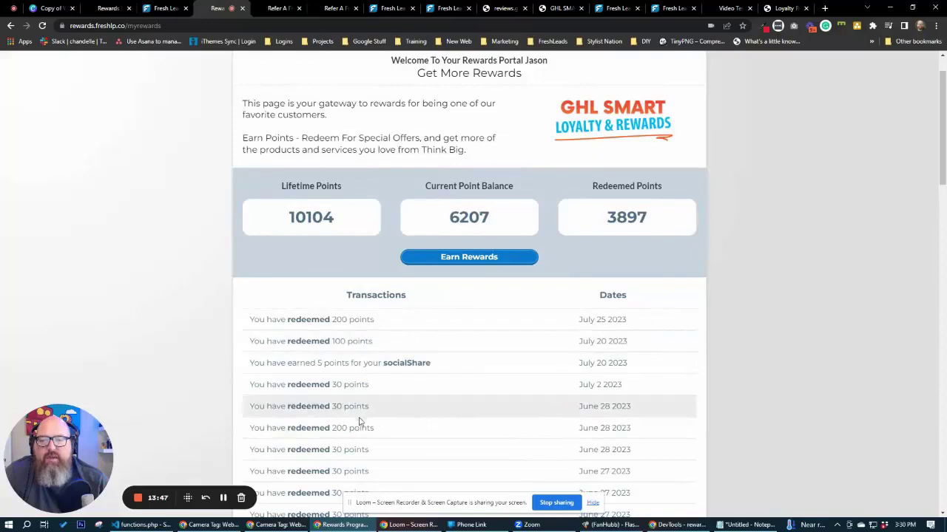
scroll(431, 416, "down", 5)
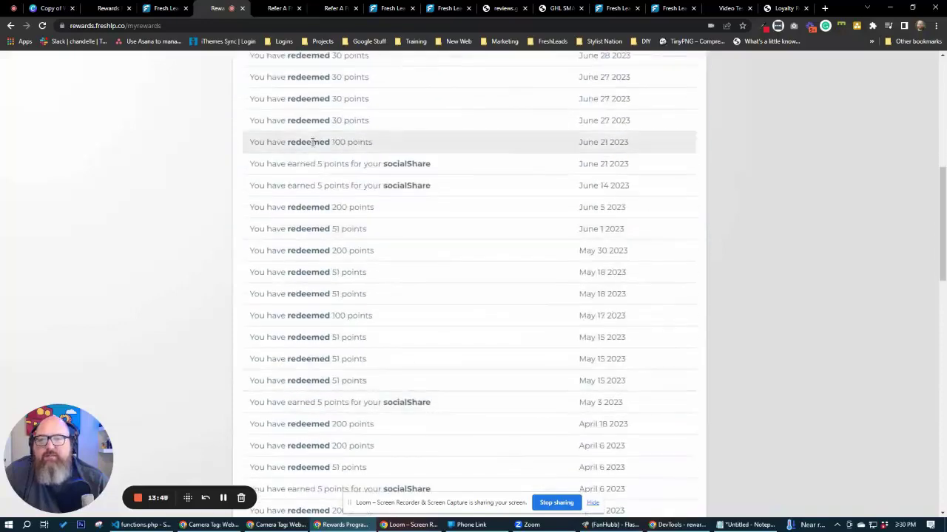
scroll(376, 336, "down", 6)
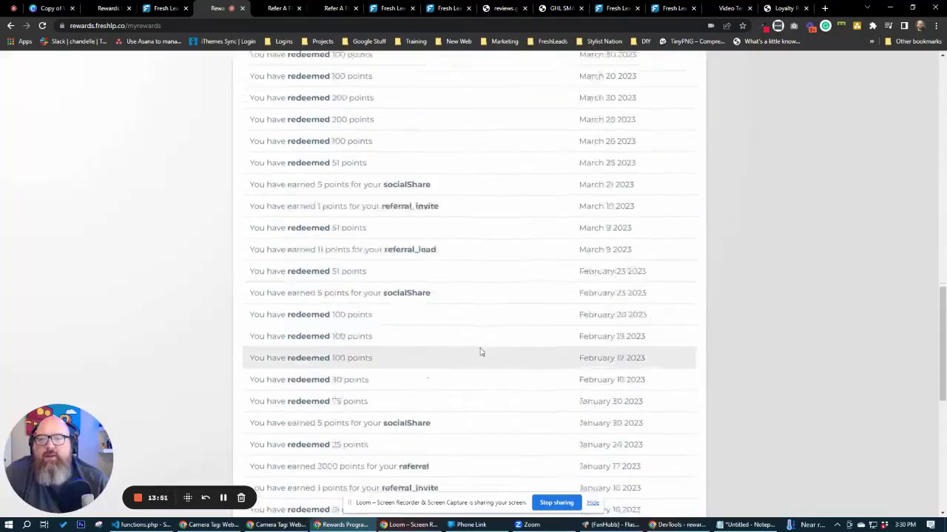
scroll(480, 352, "up", 10)
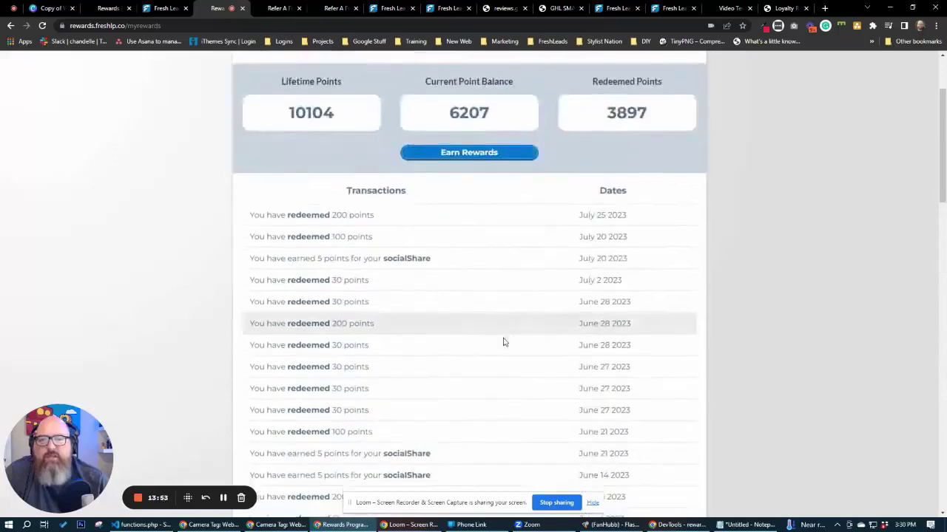
scroll(503, 342, "up", 2)
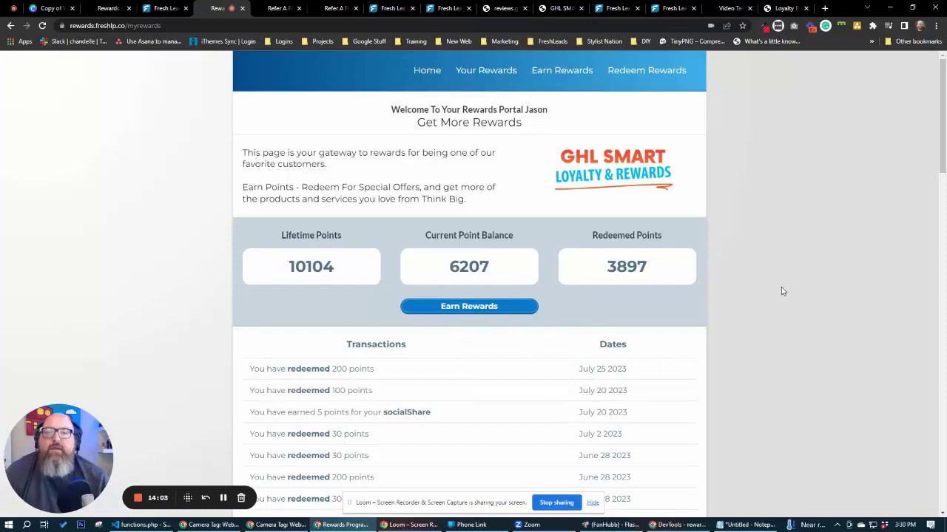
Go to Earn Rewards and scroll past Ways To Earn and the referral link to Refer Friends & Earn Points.
left_click(560, 69)
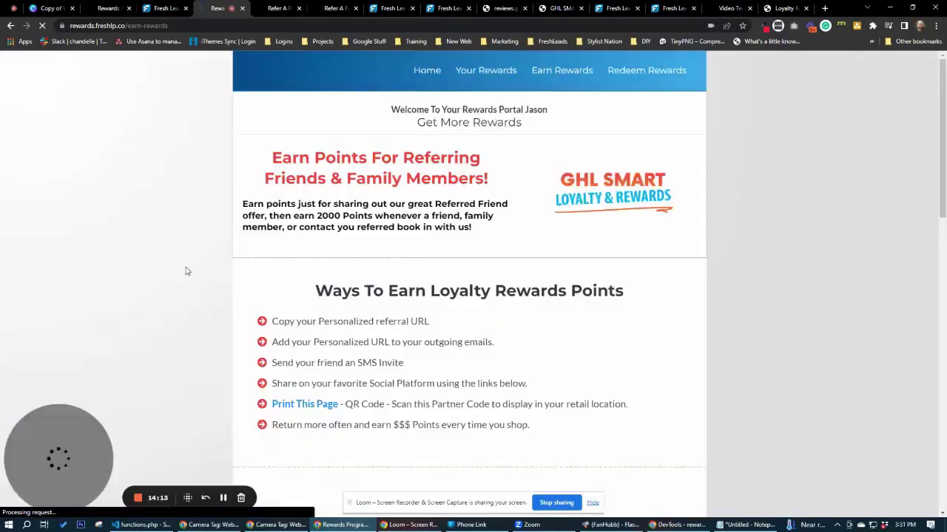
scroll(187, 272, "down", 1)
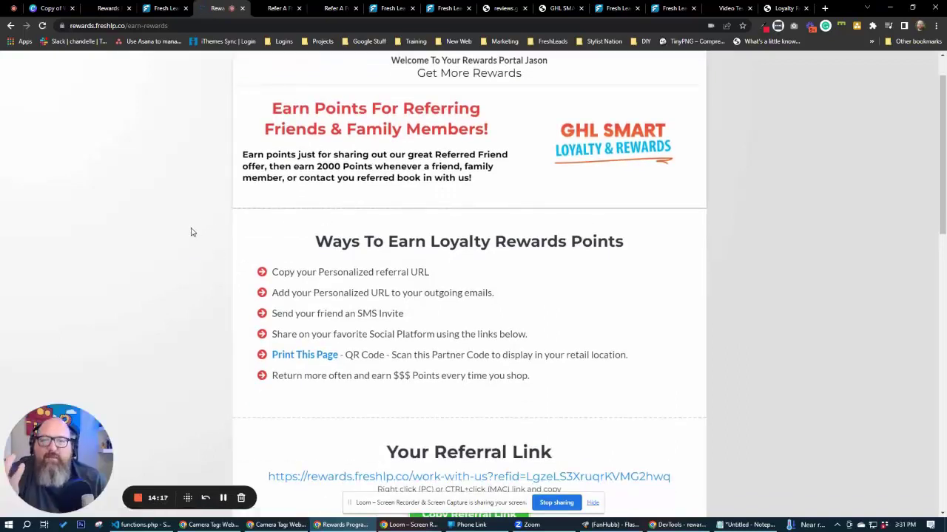
scroll(191, 232, "down", 3)
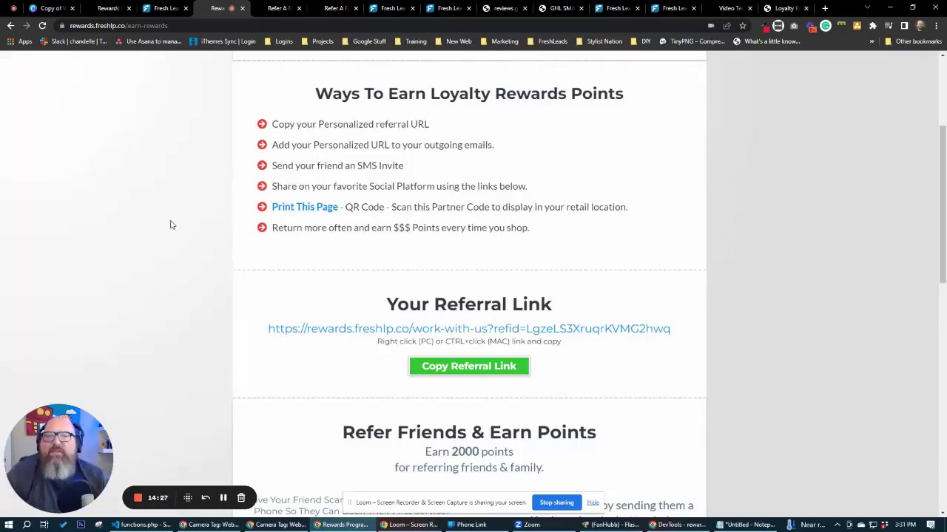
scroll(191, 235, "down", 3)
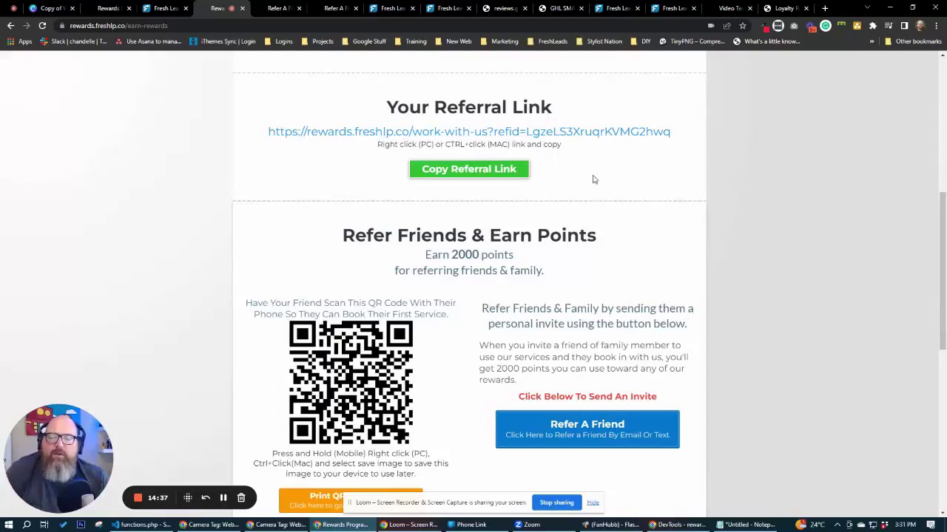
scroll(444, 377, "down", 2)
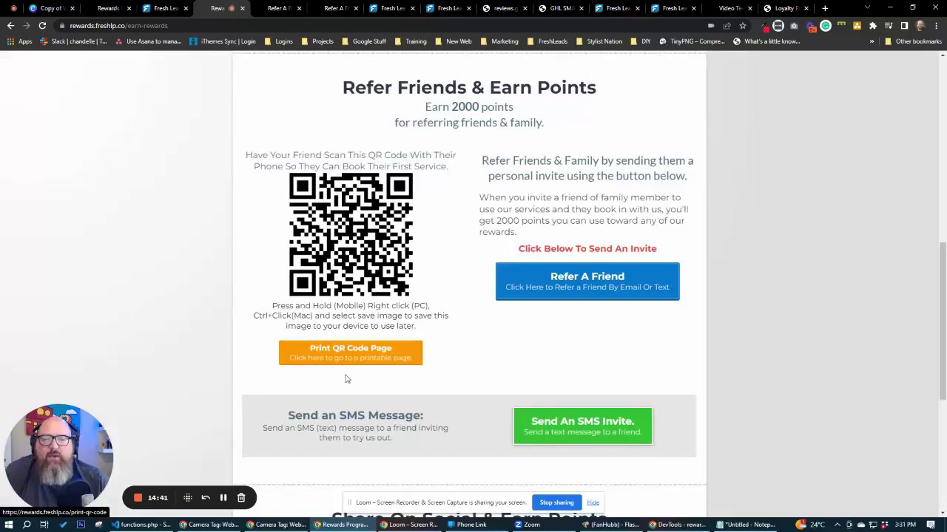
Open the Refer A Friend form, scroll through it, close it, and open it again.
left_click(587, 286)
scroll(503, 309, "down", 5)
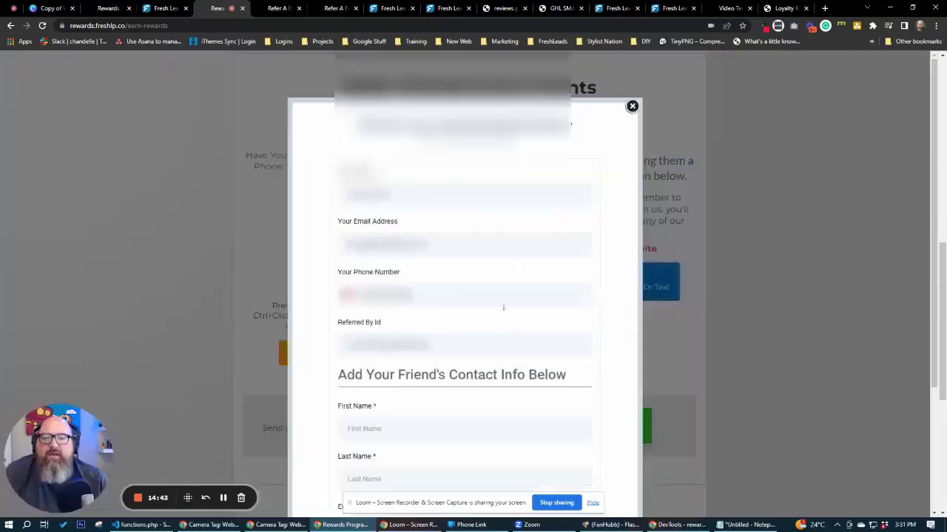
scroll(398, 261, "up", 5)
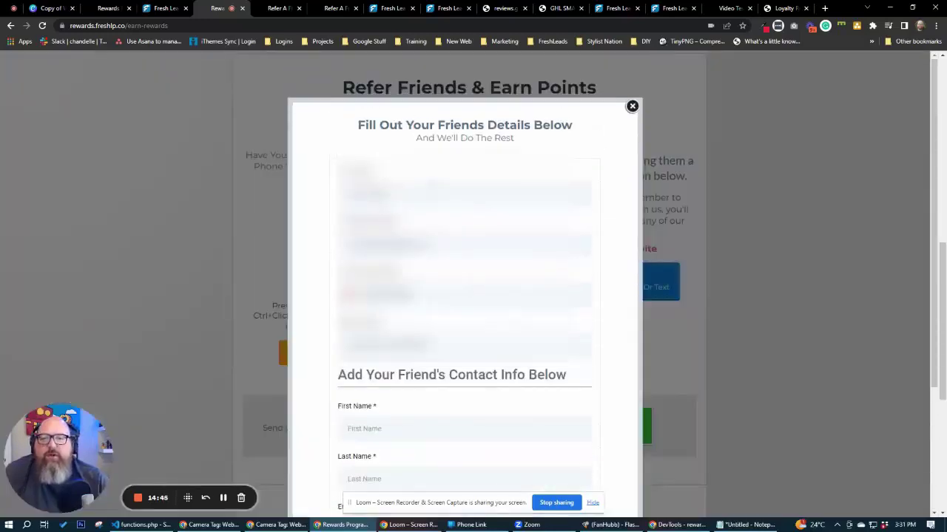
scroll(398, 261, "down", 4)
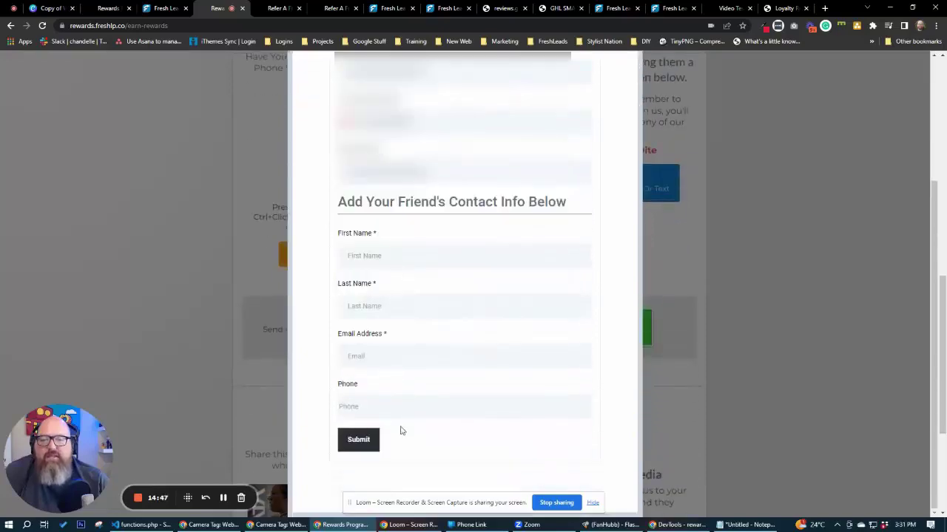
scroll(625, 355, "up", 3)
left_click(631, 107)
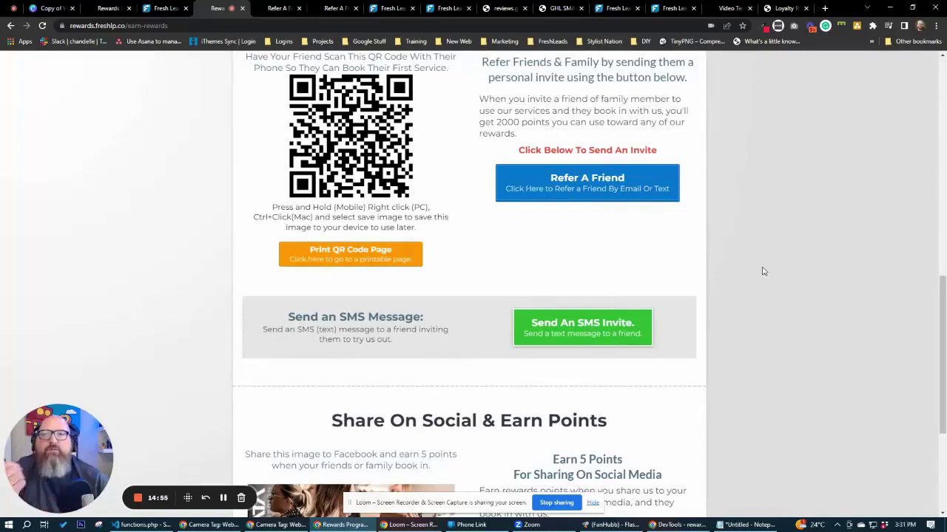
left_click(590, 185)
Close the referral form, test sharing the promo image to Facebook, and scroll back to Ways To Earn.
left_click(632, 106)
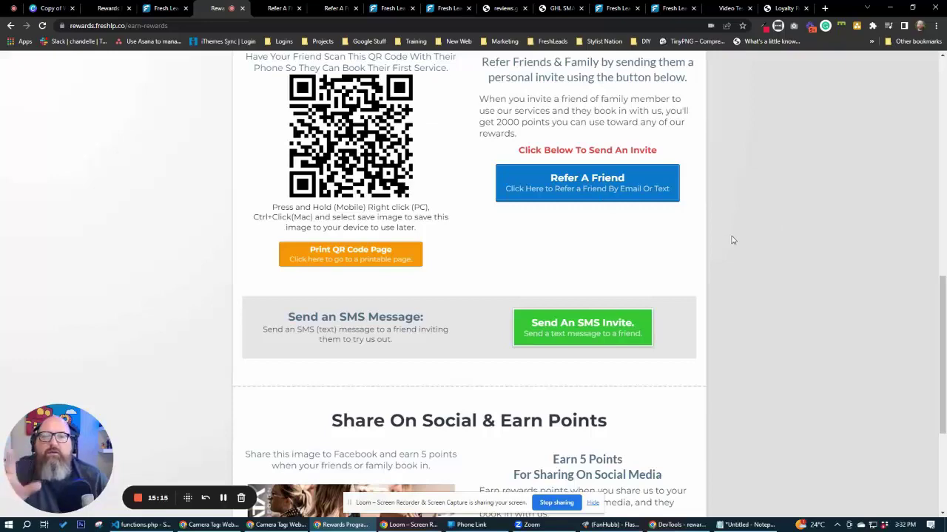
scroll(733, 239, "down", 2)
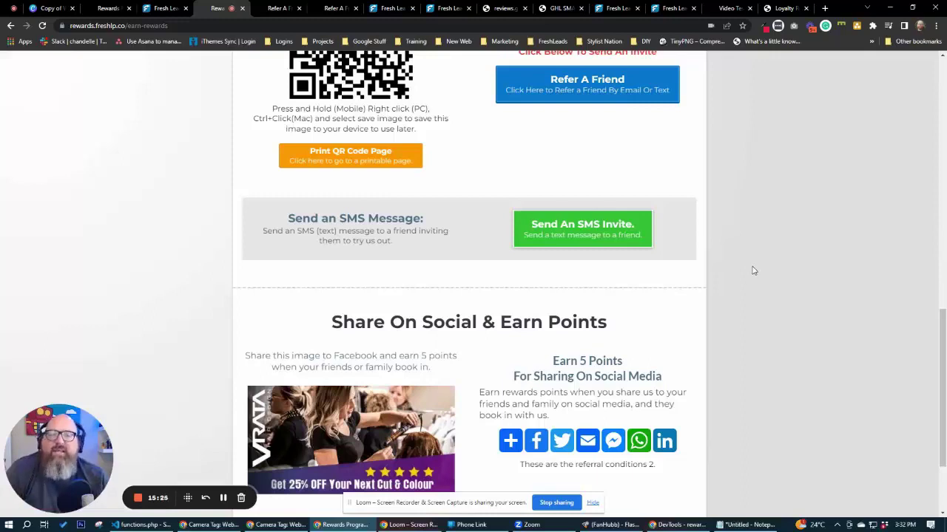
scroll(753, 271, "down", 2)
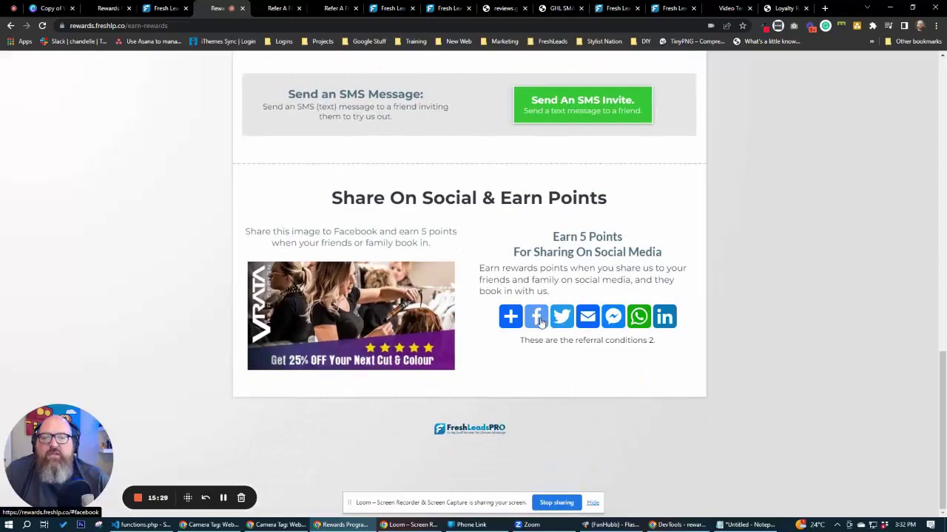
left_click(539, 321)
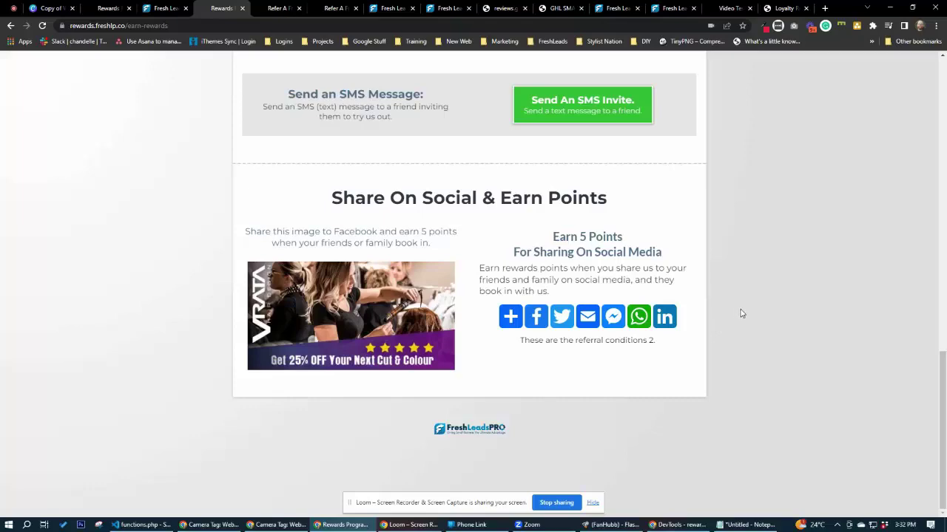
scroll(816, 299, "up", 5)
scroll(817, 304, "up", 6)
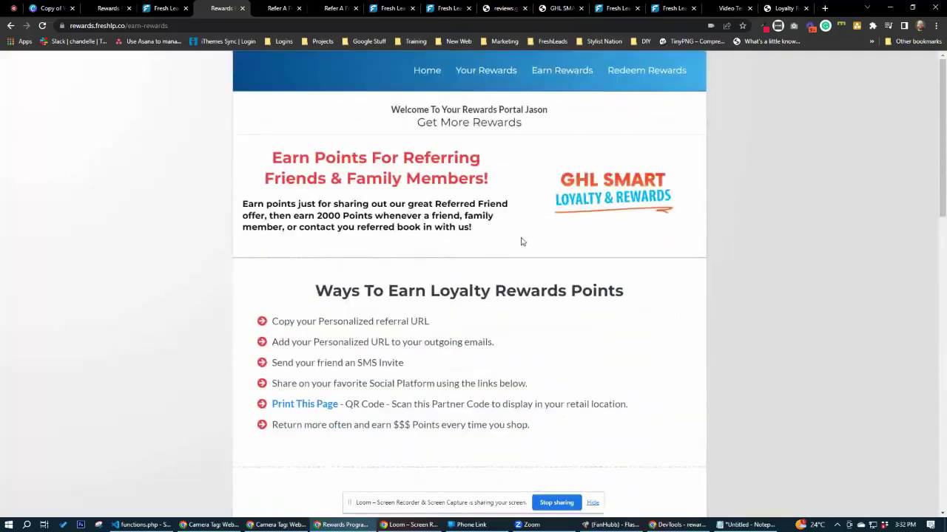
Browse the Redeem Rewards page's 6207 points and reward cards, then switch to the Refer A Friend tab.
left_click(650, 72)
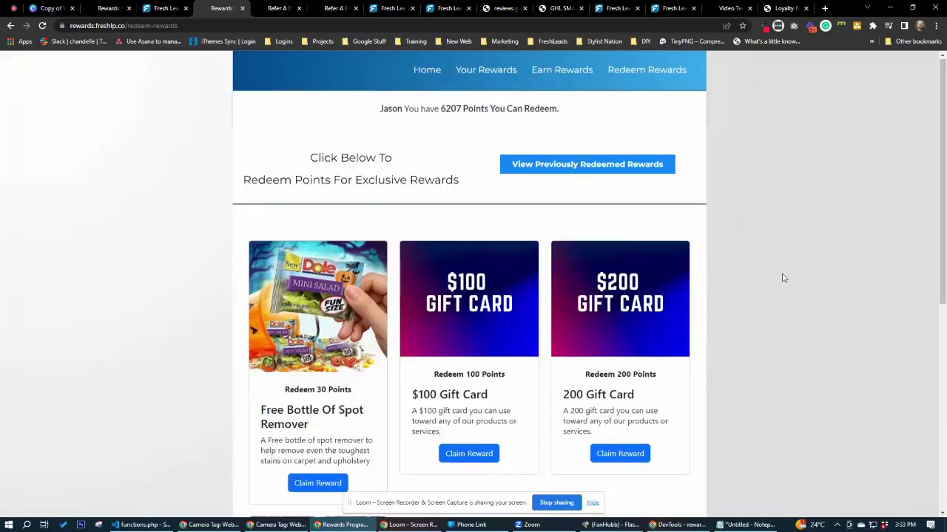
scroll(783, 278, "down", 3)
scroll(783, 278, "down", 3)
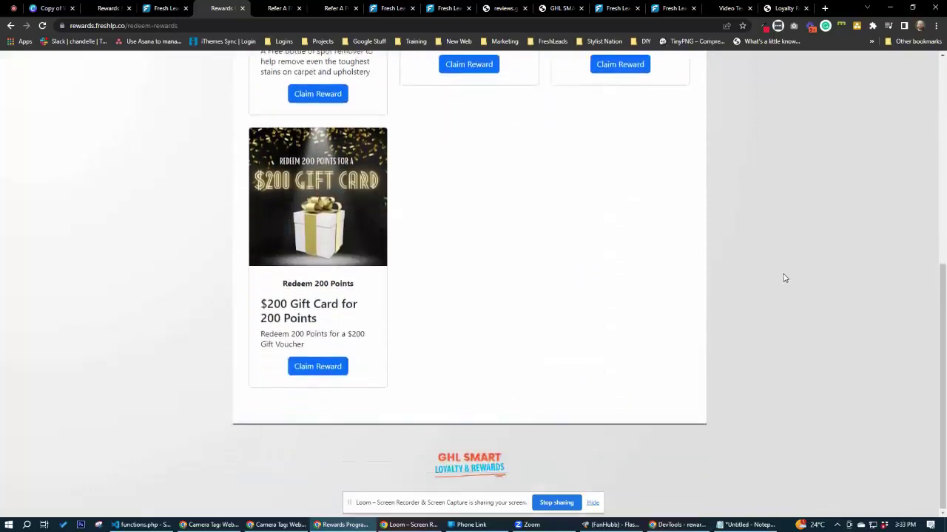
scroll(784, 275, "up", 5)
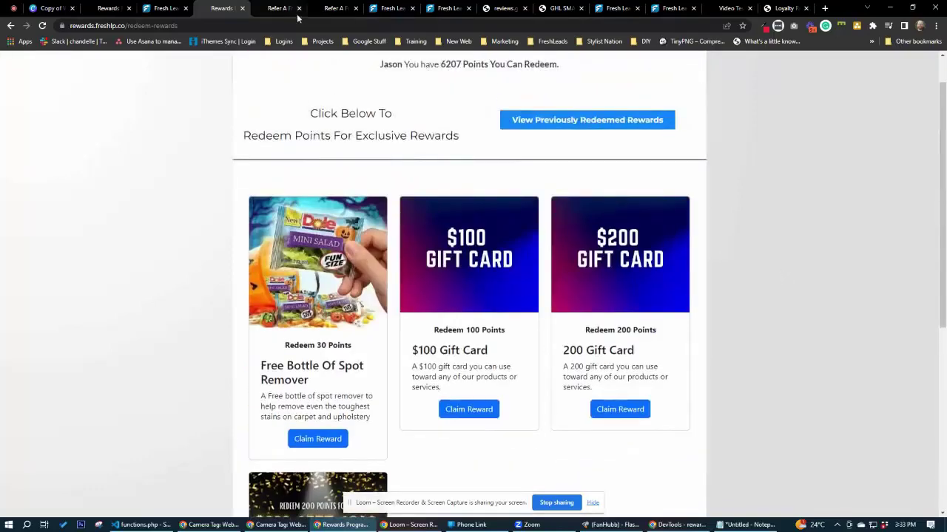
left_click(281, 8)
left_click(336, 9)
Switch to the Manage Rewards admin page and scroll through its reward cards.
left_click(505, 9)
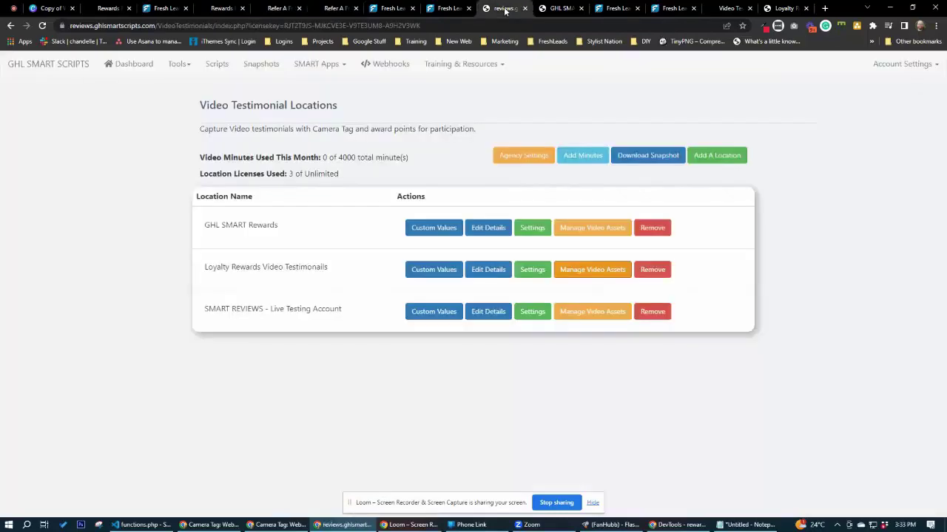
left_click(560, 8)
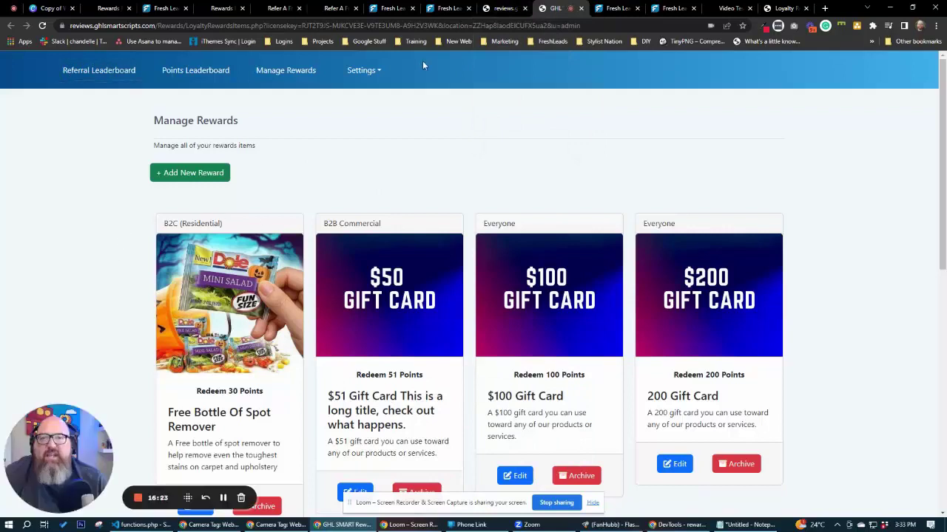
scroll(122, 243, "down", 2)
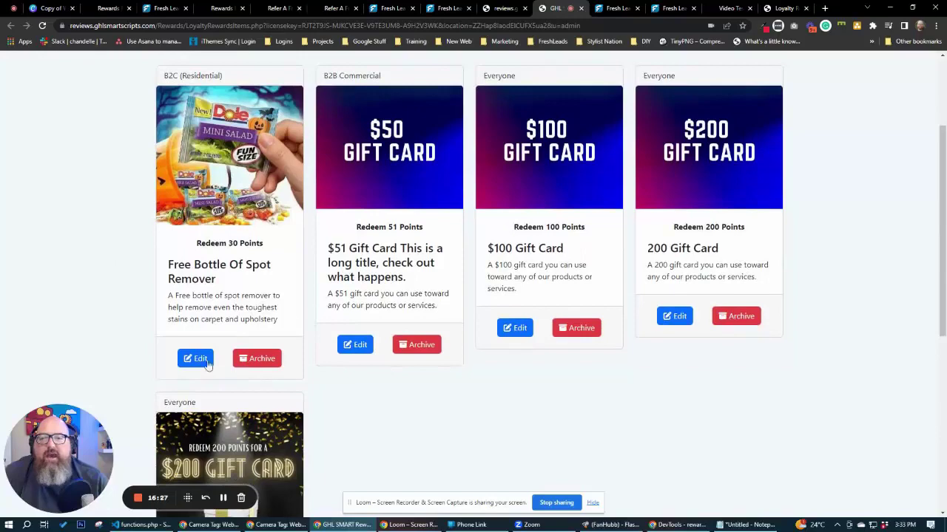
scroll(435, 444, "up", 2)
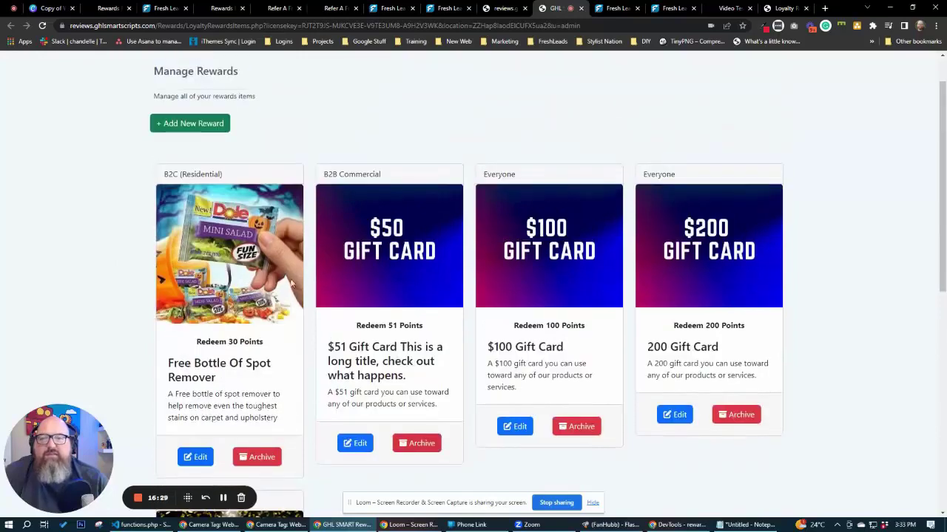
scroll(396, 365, "down", 3)
scroll(396, 365, "down", 1)
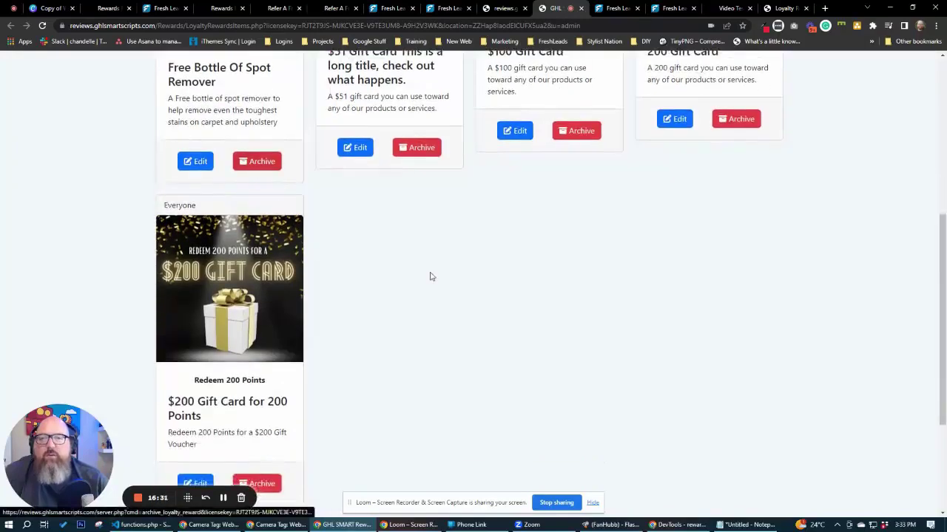
scroll(436, 303, "up", 3)
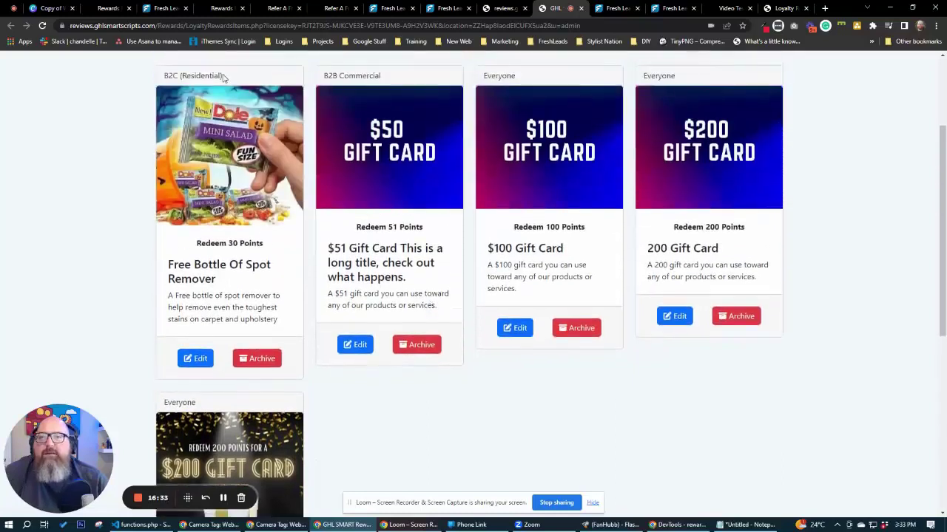
Highlight the cards' audience labels: B2C (Residential), B2B Commercial and Everyone.
mouse_move(224, 77)
left_mouse_down()
mouse_move(165, 76)
mouse_move(228, 78)
left_mouse_up()
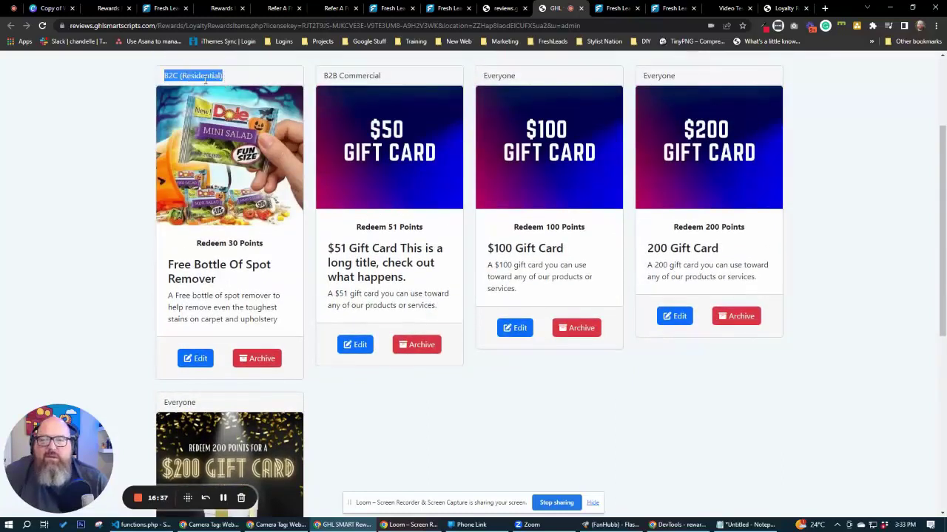
left_click_drag(323, 76, 382, 77)
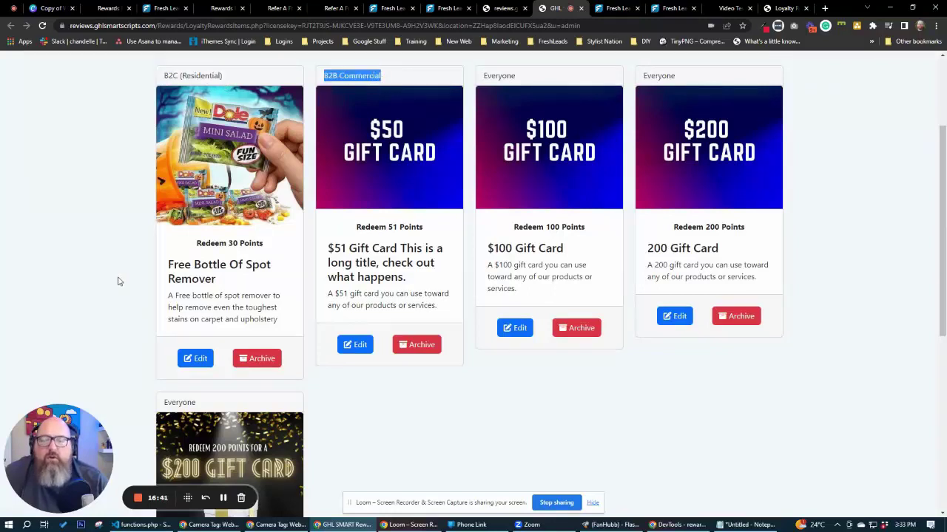
left_click_drag(485, 75, 544, 80)
left_click(838, 221)
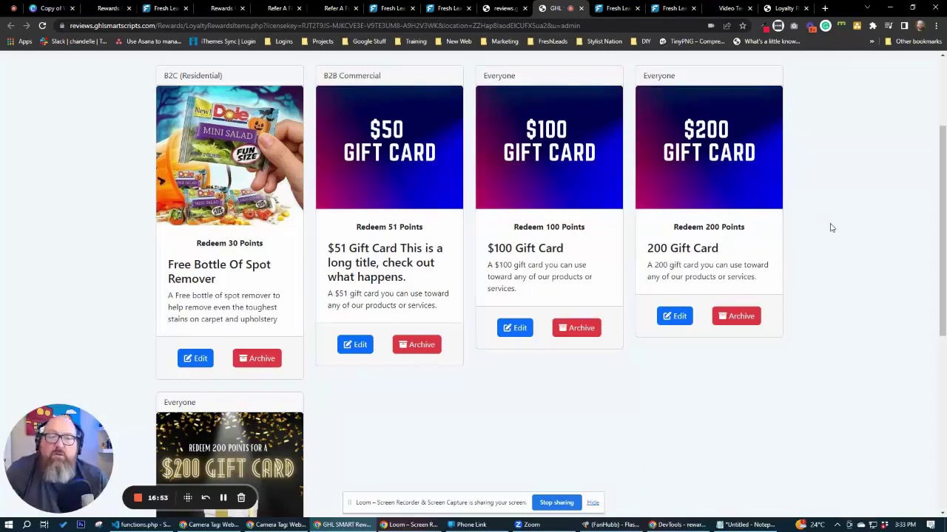
scroll(833, 228, "up", 2)
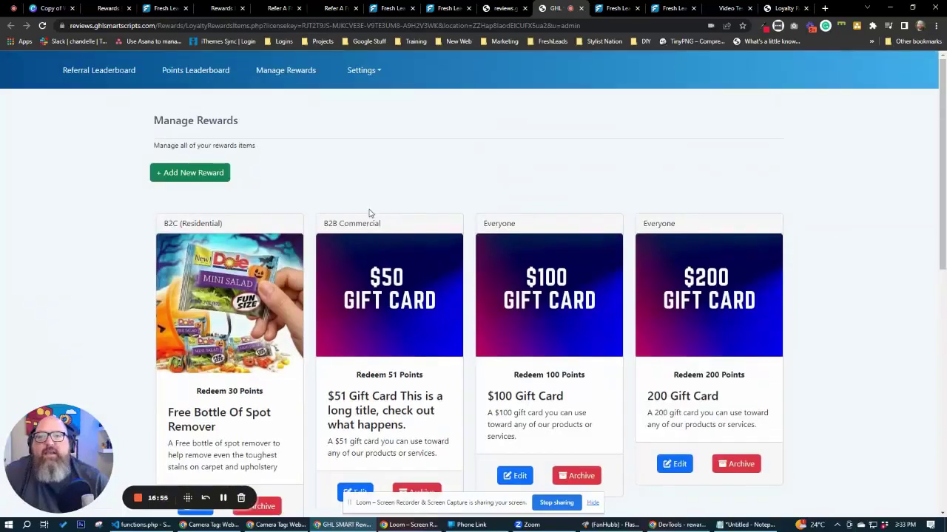
Go to the SMART Rewards locations and confirm the MASTER location uses Cards With Gold Buttons.
left_click(729, 8)
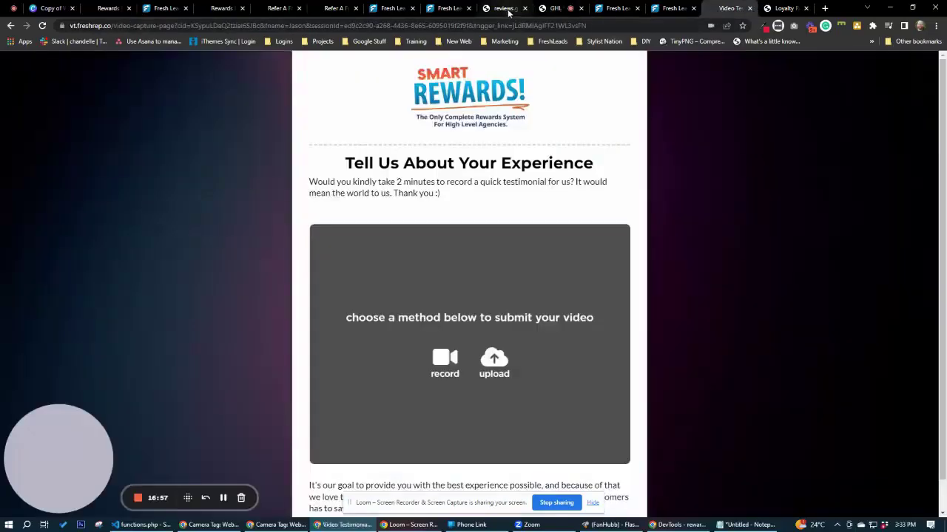
left_click(507, 10)
left_click(310, 64)
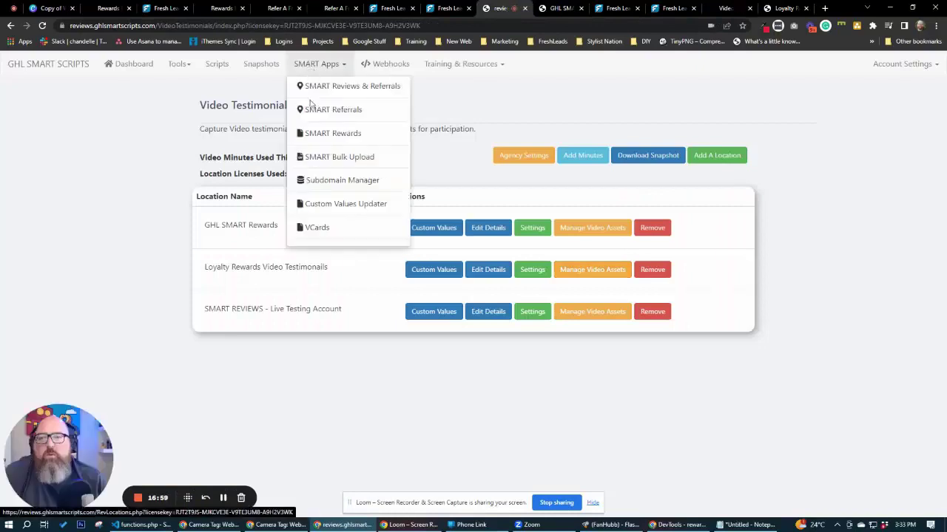
left_click(315, 135)
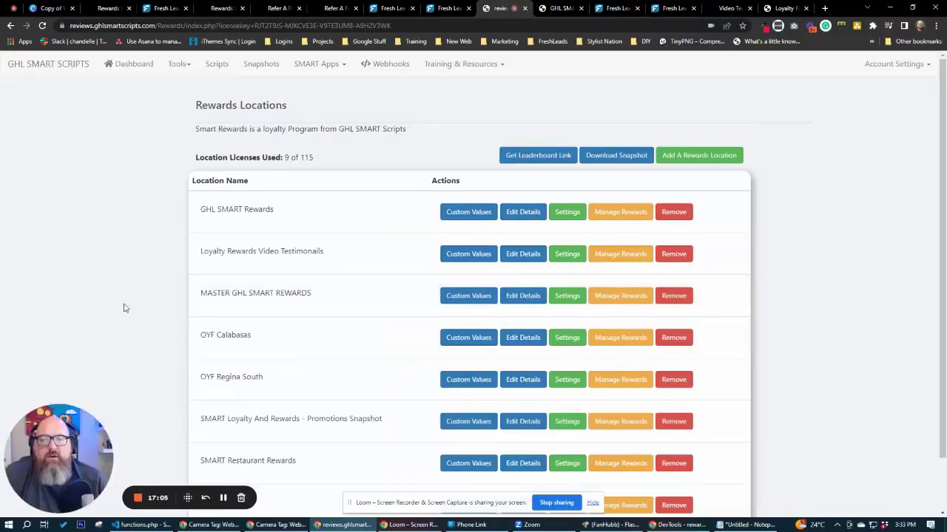
left_click(566, 296)
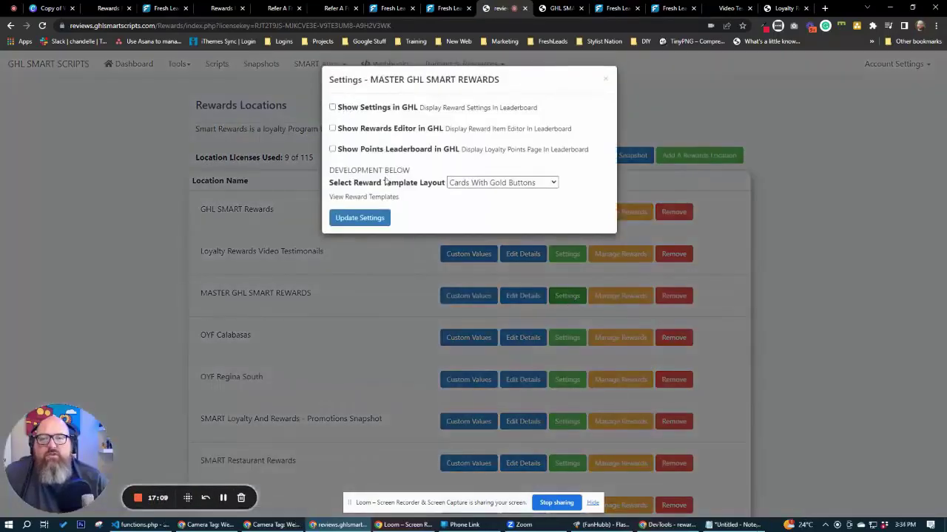
left_click(480, 183)
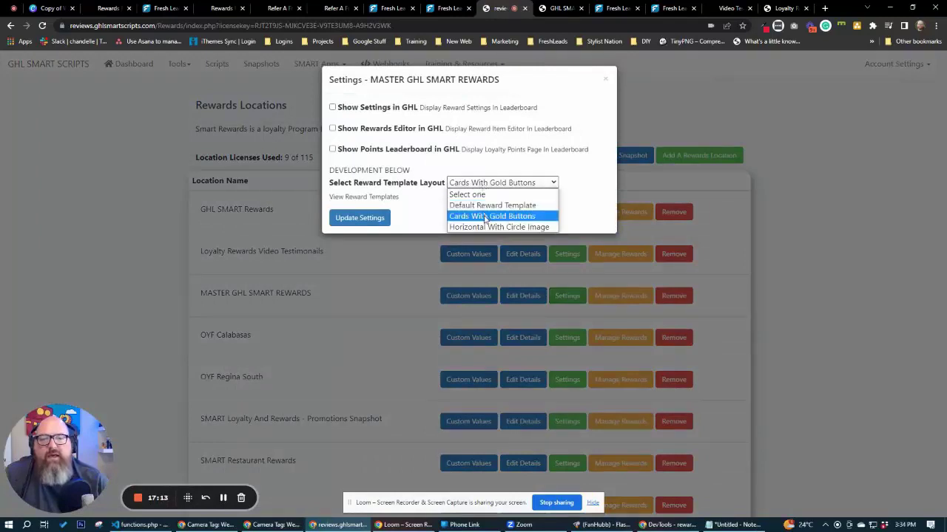
left_click(485, 216)
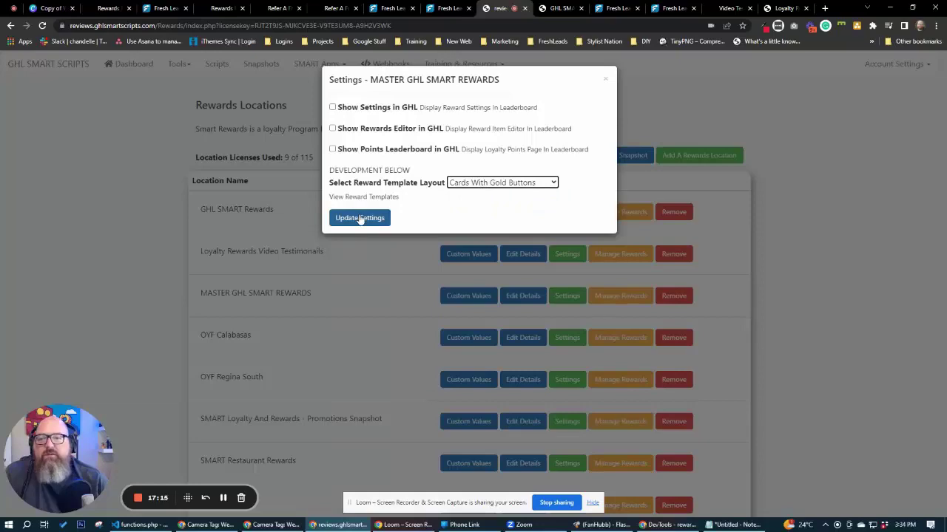
left_click(605, 78)
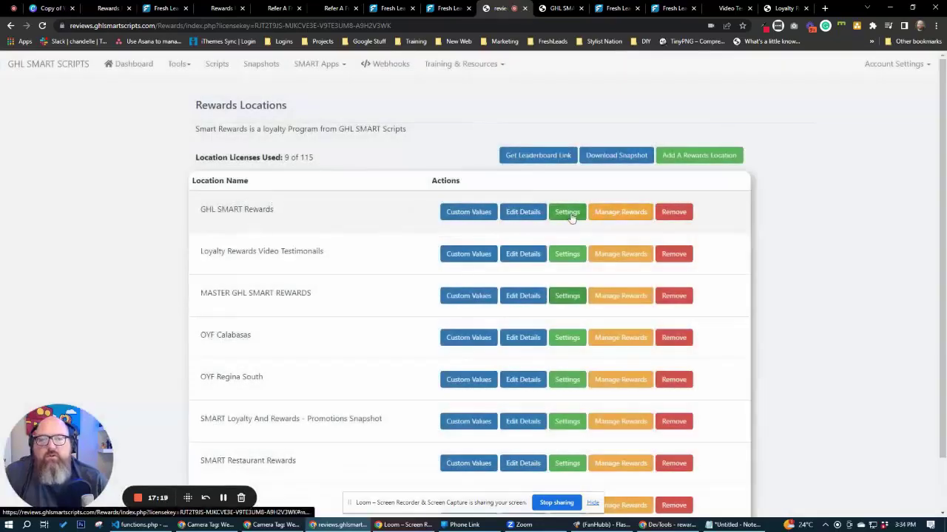
Set and save the GHL SMART Rewards layout to Cards With Gold Buttons, then view the redeem page.
left_click(567, 212)
left_click(481, 183)
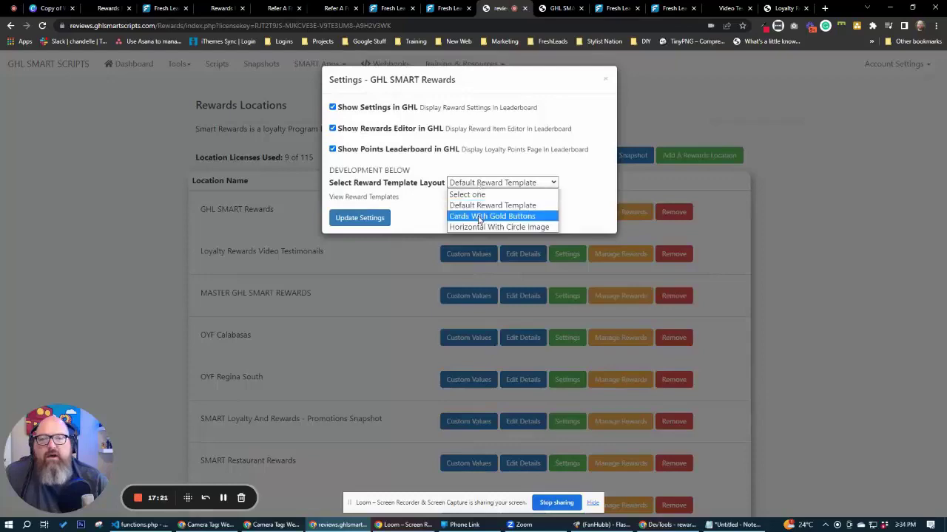
left_click(480, 214)
left_click(369, 219)
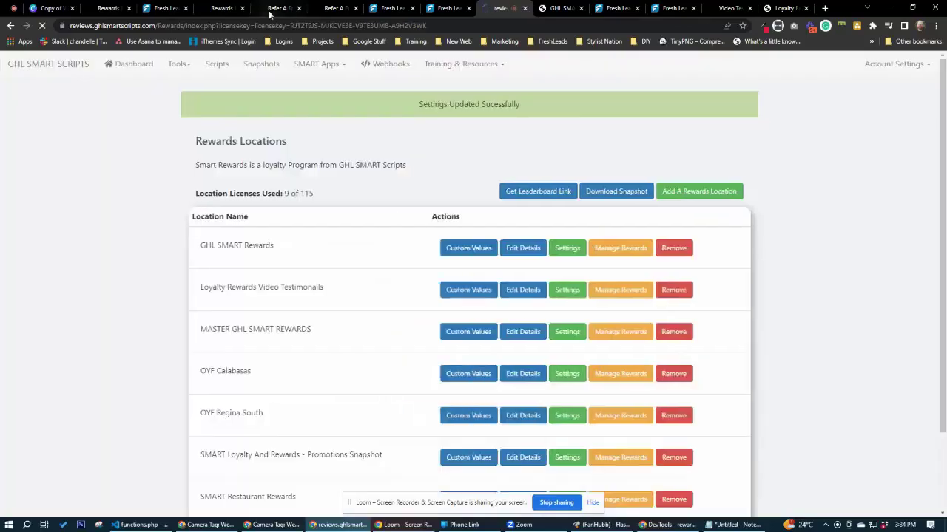
left_click(271, 10)
left_click(222, 8)
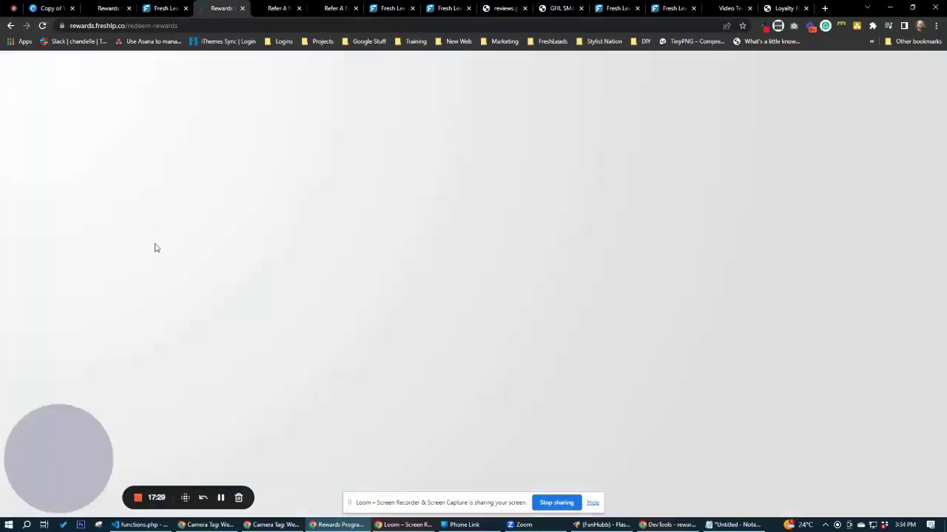
Change and save the GHL SMART Rewards layout to Horizontal With Circle Image.
scroll(162, 271, "down", 1)
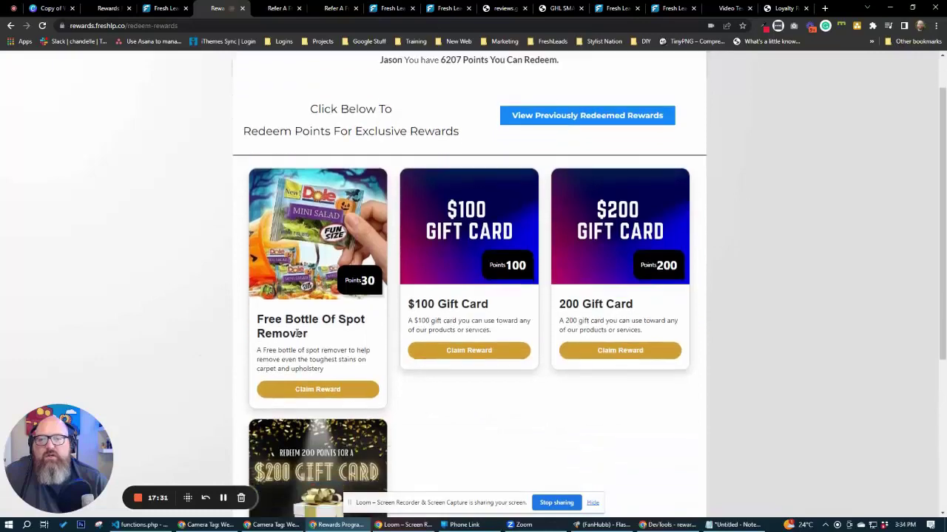
left_click(335, 10)
left_click(500, 10)
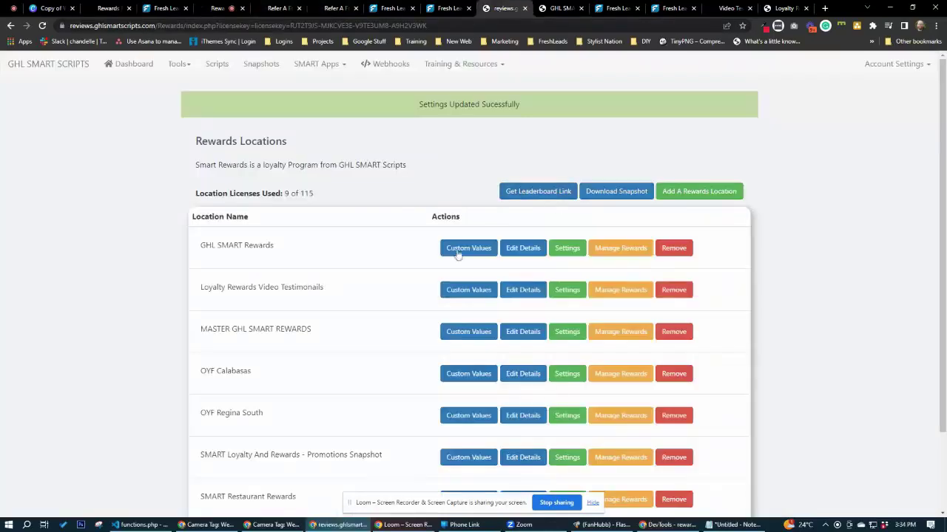
left_click(566, 248)
left_click(502, 182)
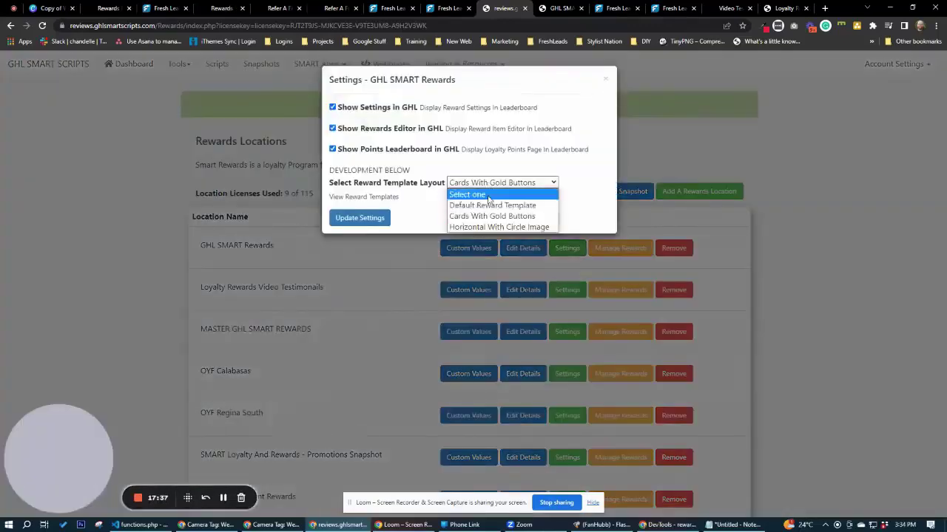
left_click(488, 220)
left_click(360, 218)
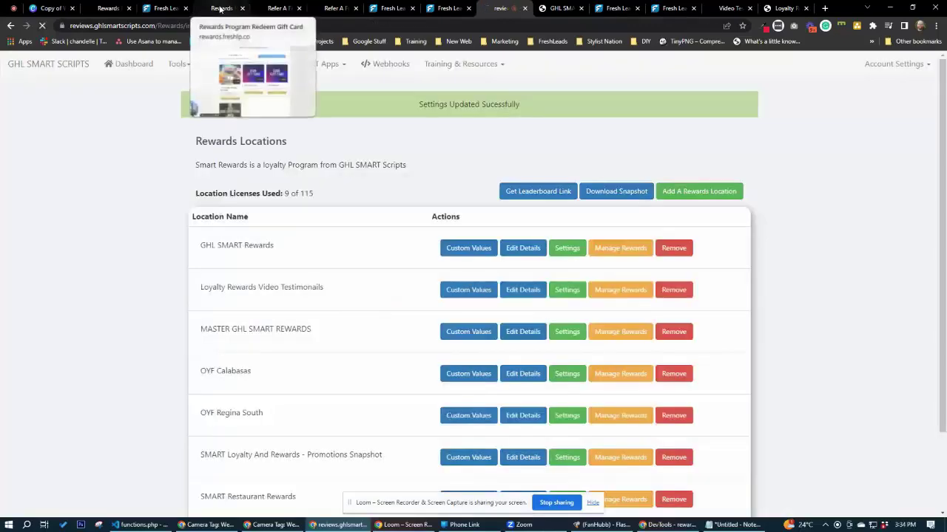
Reload the customer rewards page to see the new layout and claim the Free Bottle Of Spot Remover.
left_click(219, 8)
left_click(43, 25)
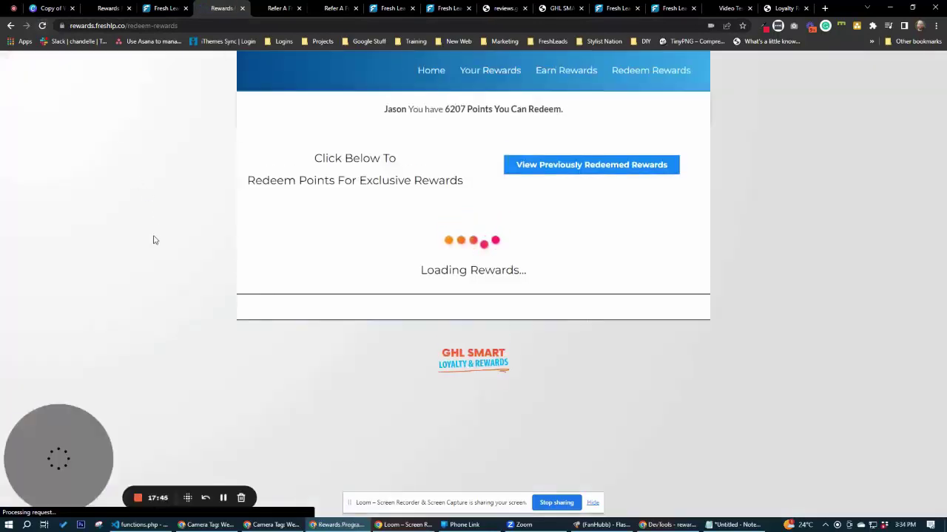
scroll(506, 384, "down", 3)
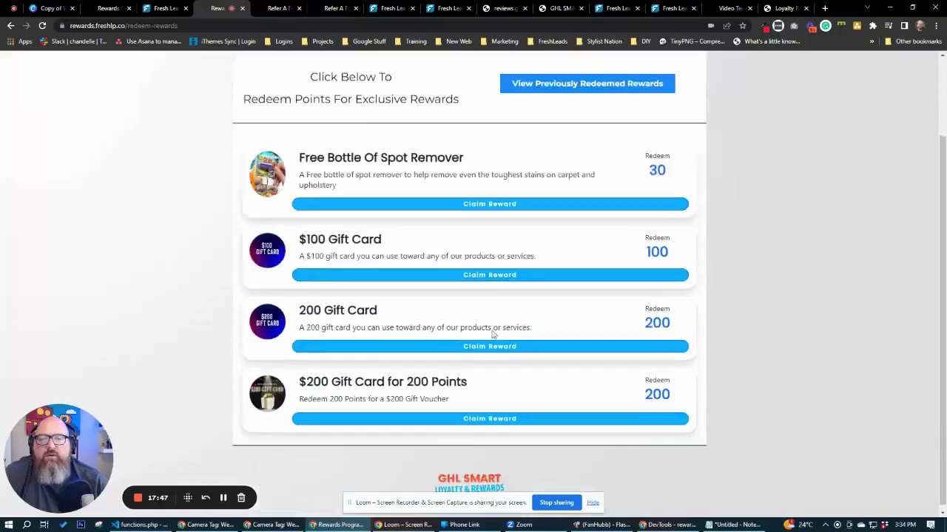
scroll(469, 334, "up", 3)
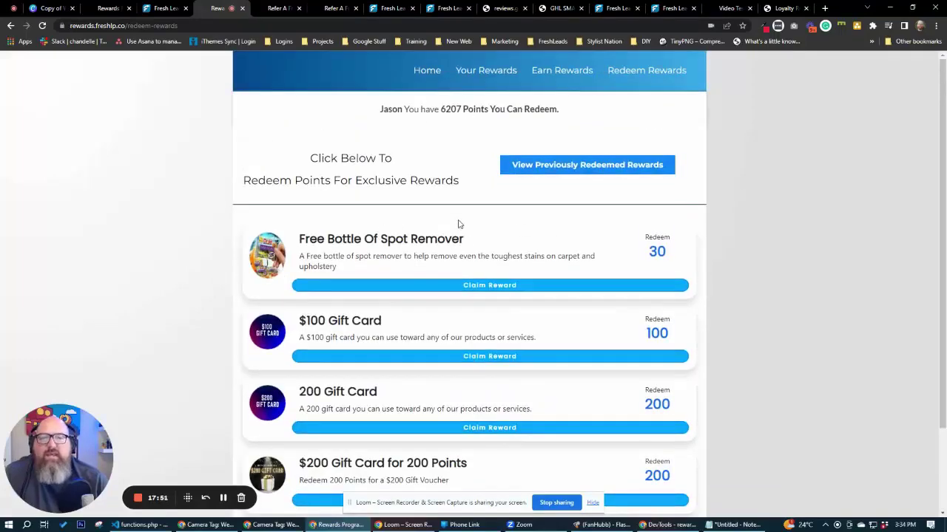
double_click(450, 108)
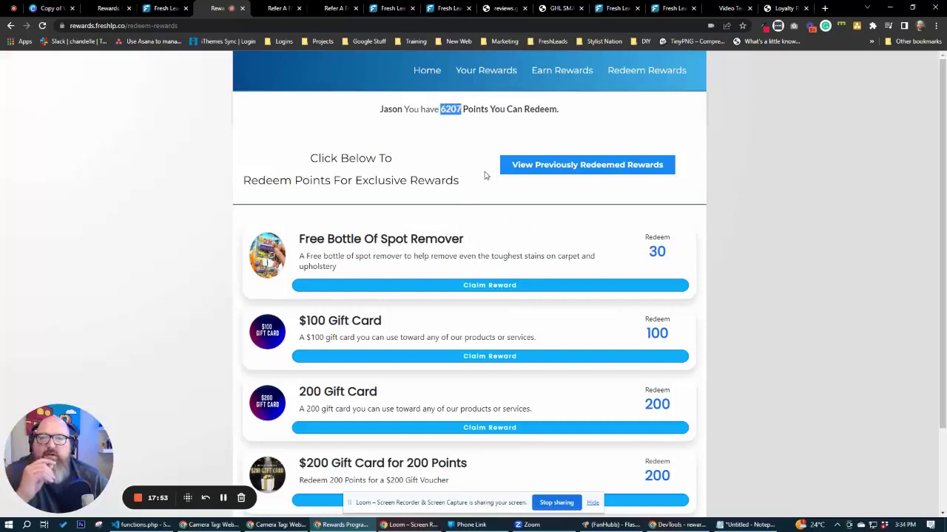
left_click(485, 185)
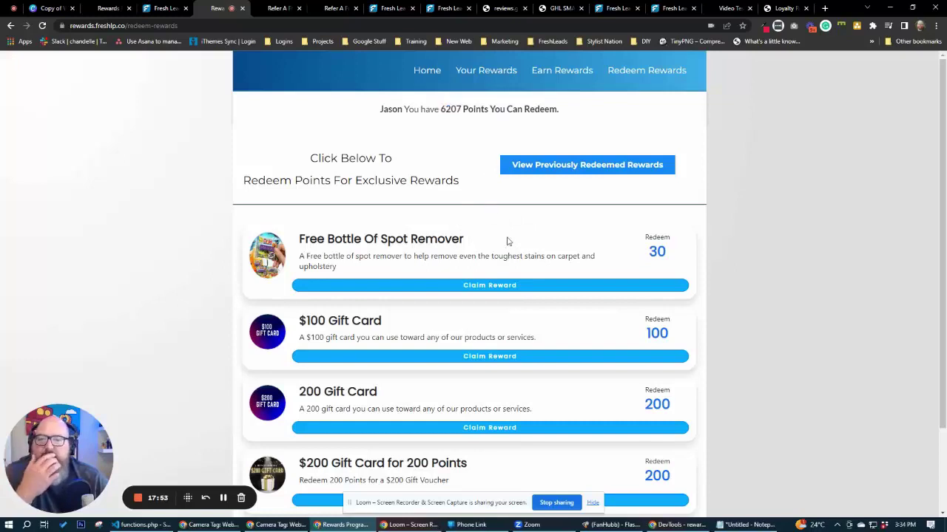
left_click(494, 287)
Confirm the 30-point redemption and review the voucher form, selecting its SMART Rewards RID.
left_click(520, 90)
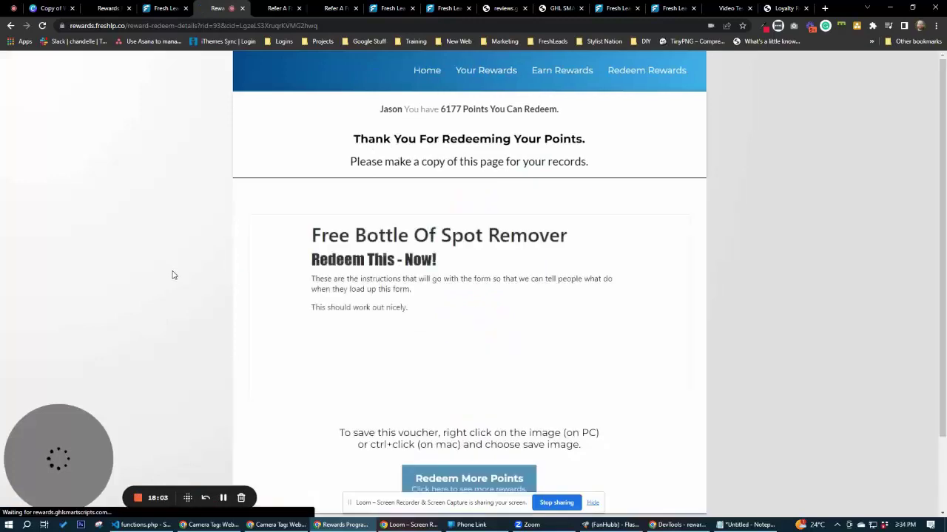
scroll(173, 275, "down", 1)
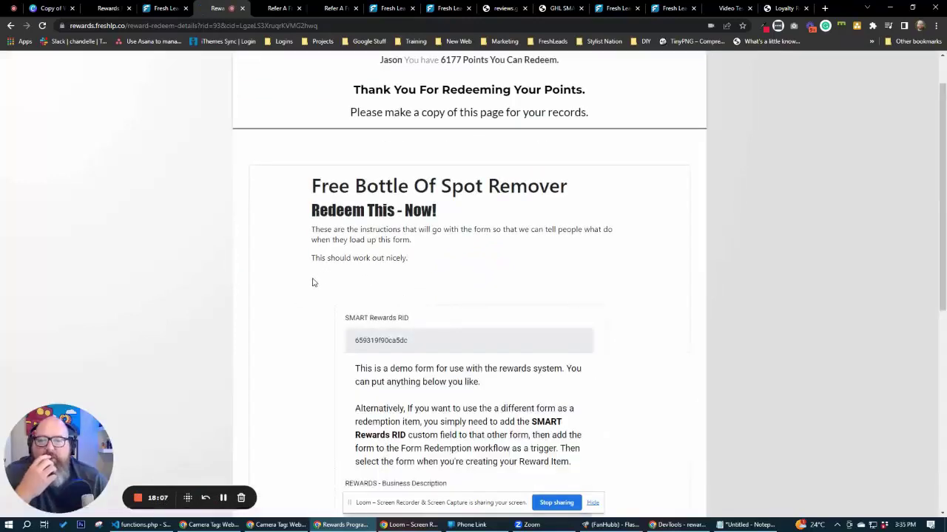
scroll(311, 284, "down", 2)
scroll(310, 282, "up", 2)
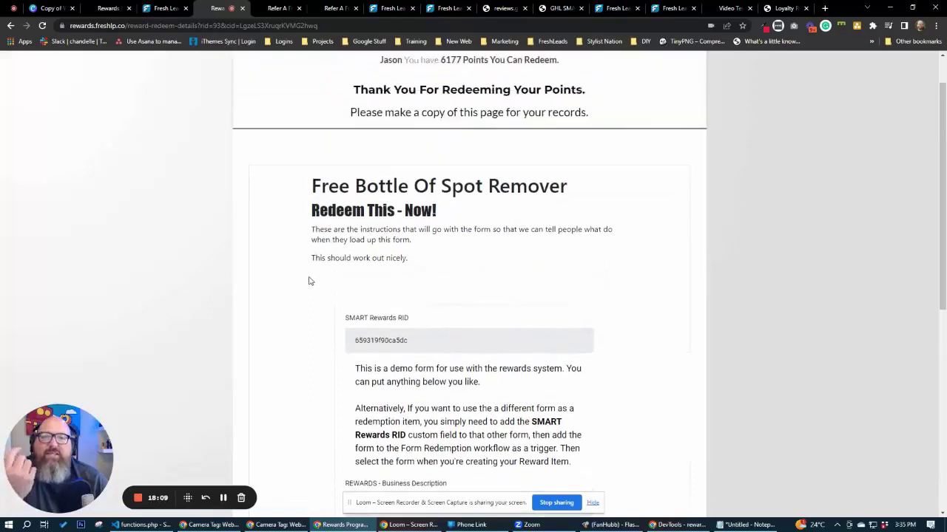
scroll(311, 281, "up", 1)
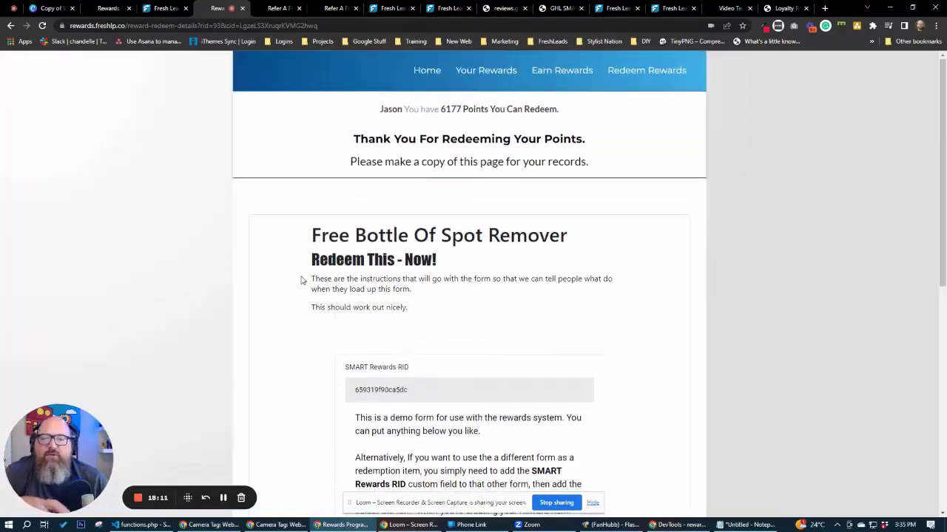
scroll(301, 281, "down", 3)
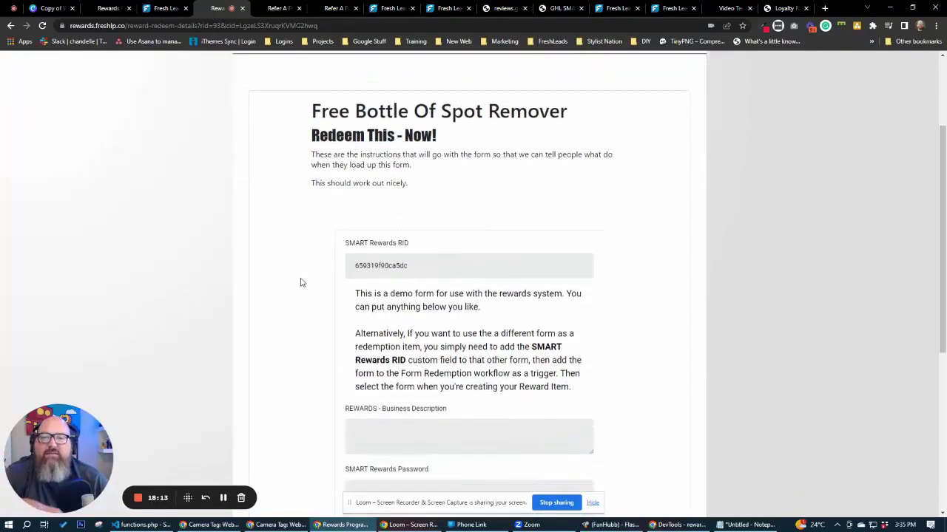
scroll(301, 282, "down", 1)
left_click_drag(427, 241, 294, 276)
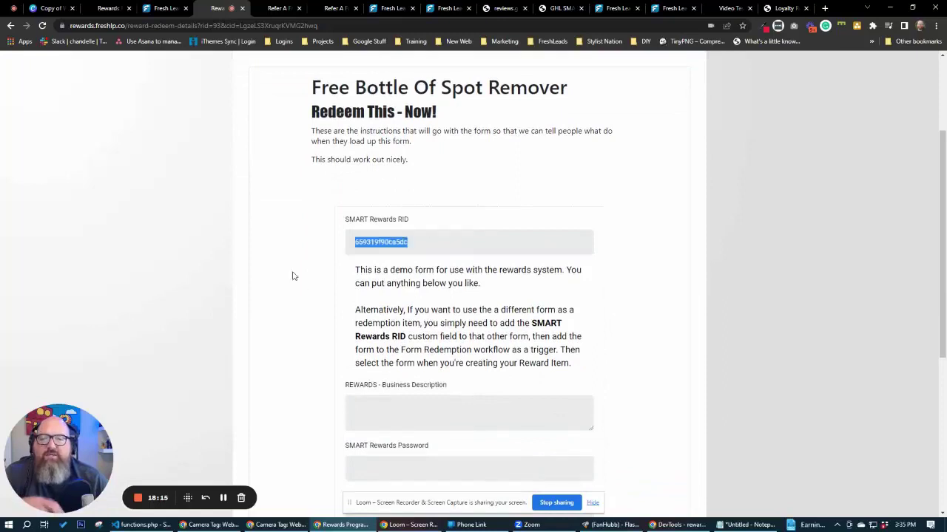
Finish reviewing the voucher, then return to the Redeem Rewards list showing 6177 points.
scroll(293, 275, "down", 2)
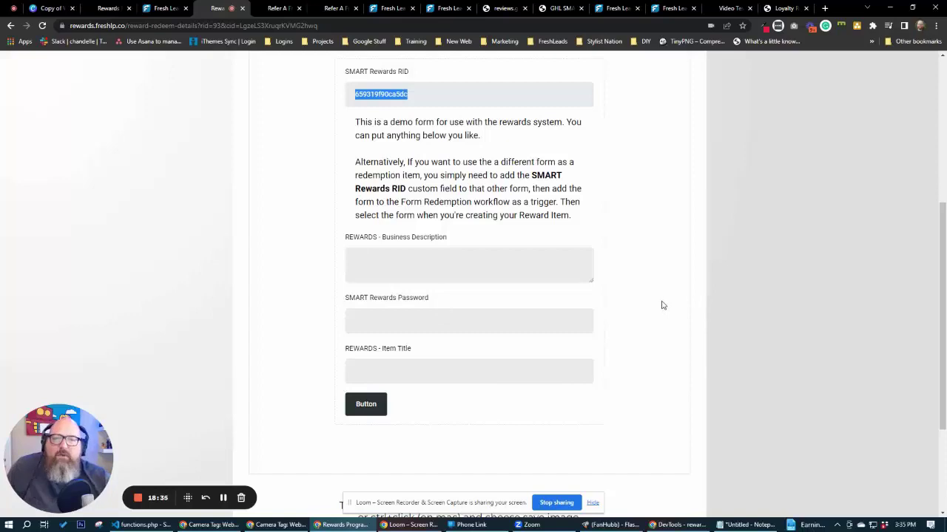
scroll(659, 305, "up", 2)
scroll(659, 306, "down", 3)
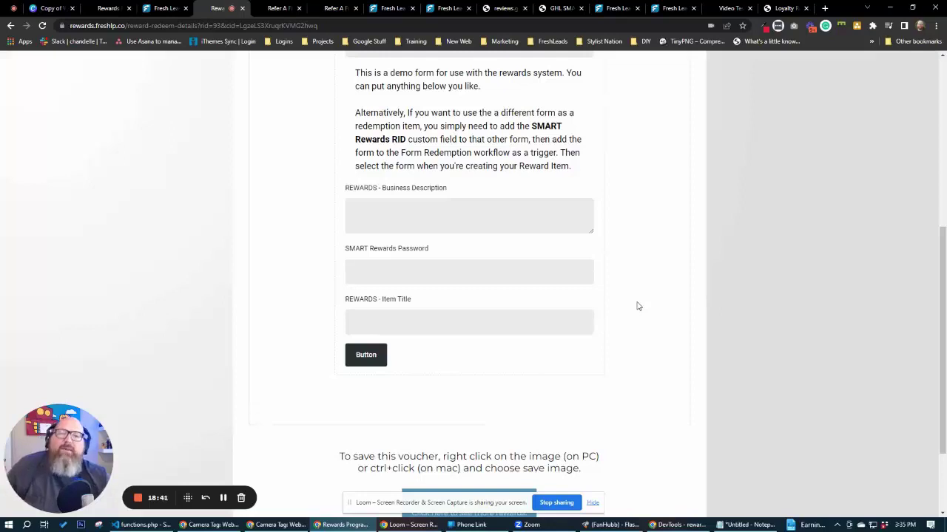
scroll(644, 305, "up", 1)
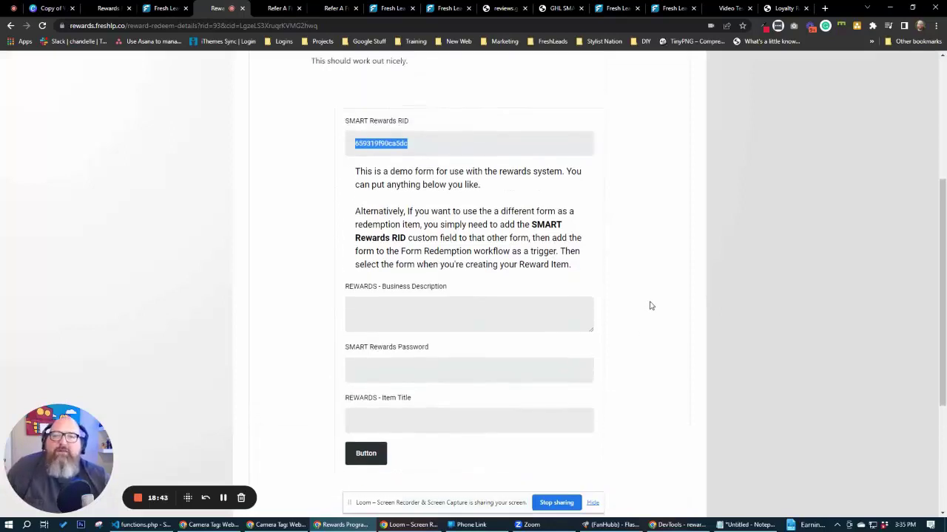
scroll(653, 303, "up", 2)
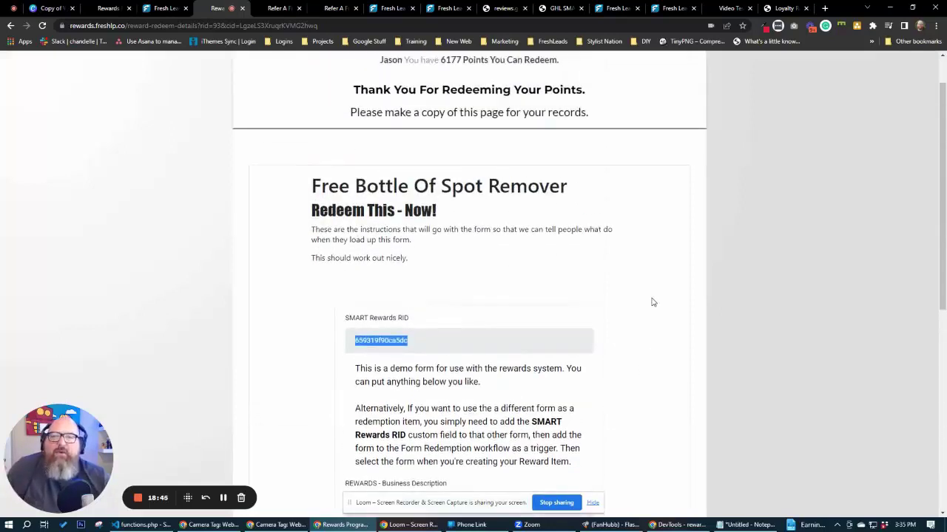
scroll(658, 300, "up", 1)
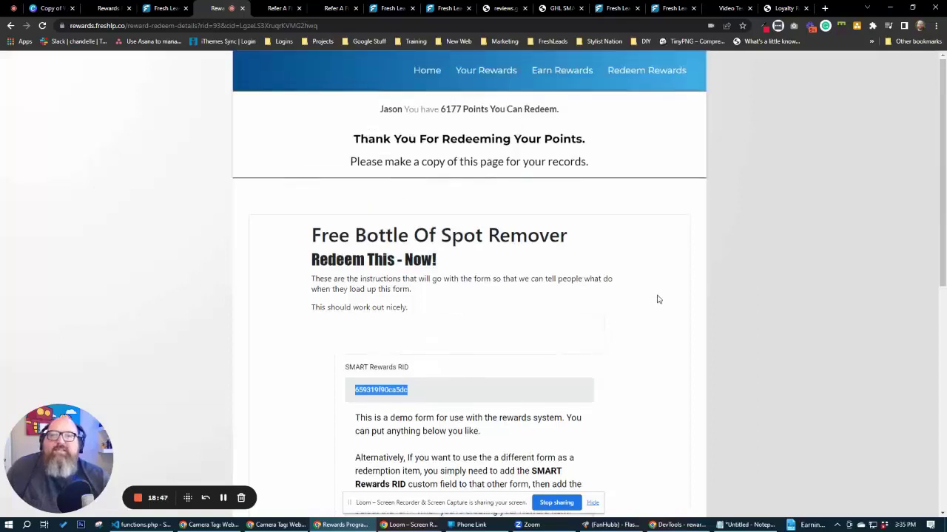
left_click(647, 69)
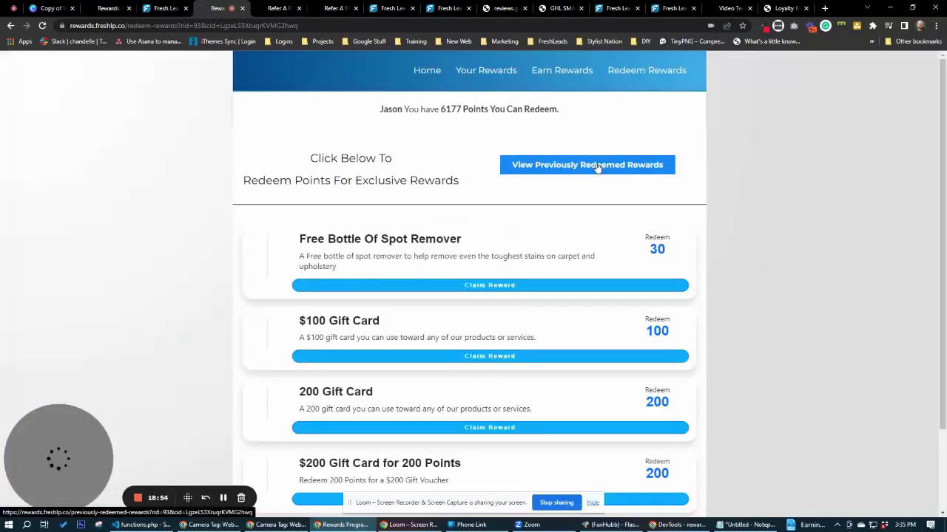
Open Previously Redeemed Rewards, inspect the voucher codes, and view the $200 Gift Card for 200 Points details.
left_click(586, 167)
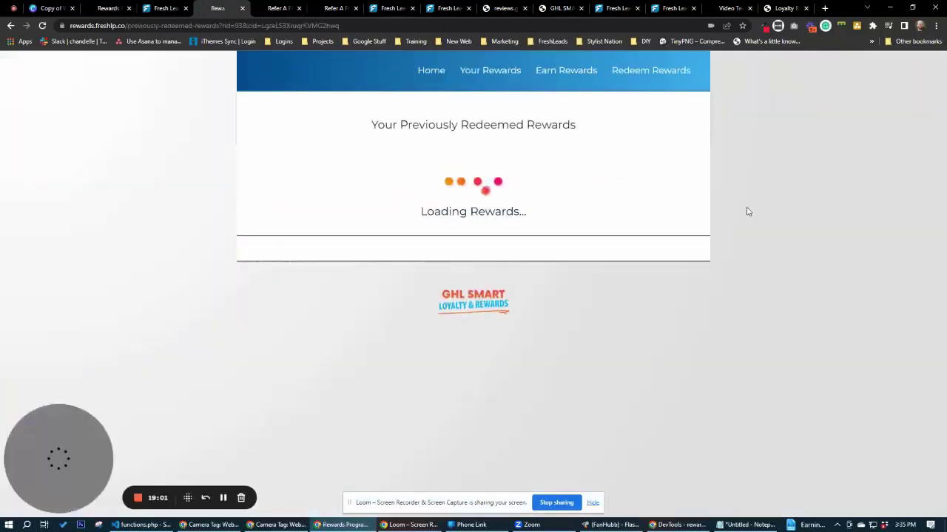
scroll(723, 273, "down", 7)
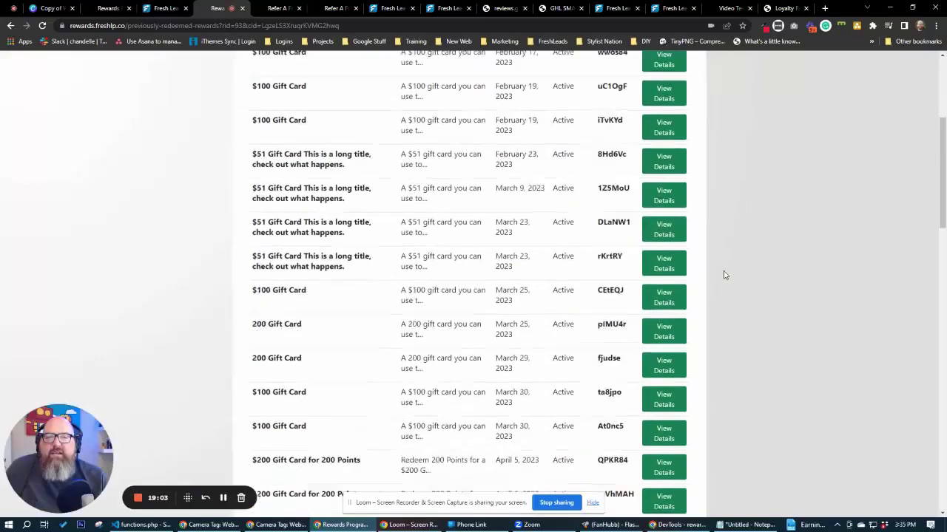
left_click_drag(599, 182, 629, 182)
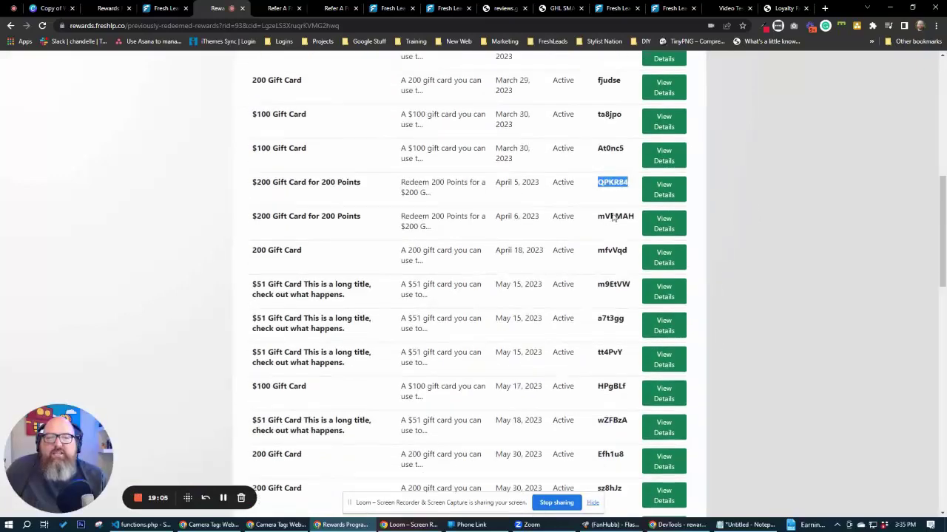
left_click_drag(597, 216, 632, 217)
left_click_drag(598, 250, 597, 282)
scroll(721, 290, "down", 9)
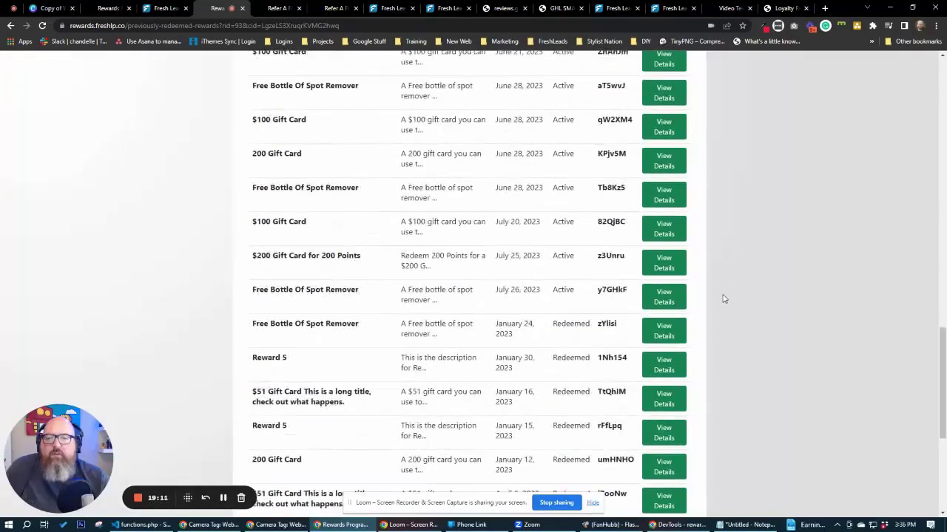
left_click(664, 268)
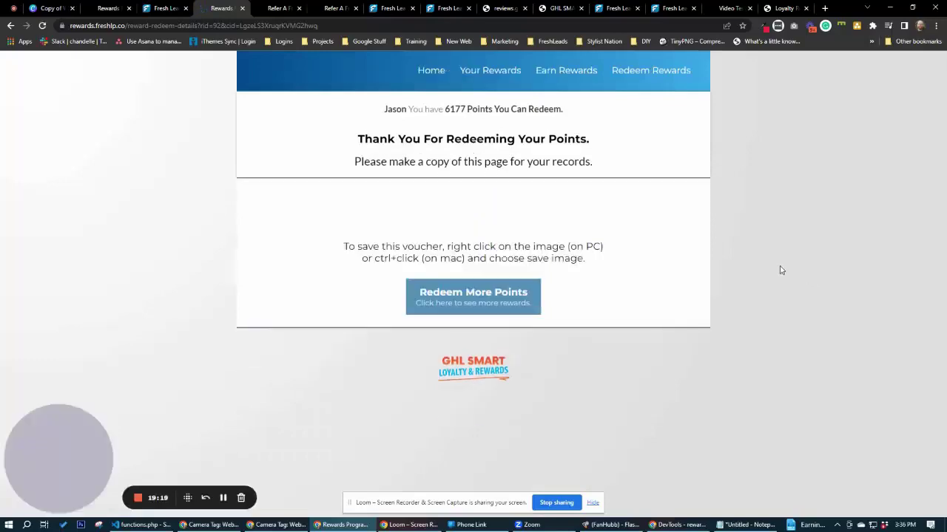
Scroll through the $200 gift voucher to inspect its image and QR code.
scroll(764, 249, "down", 3)
scroll(764, 250, "up", 2)
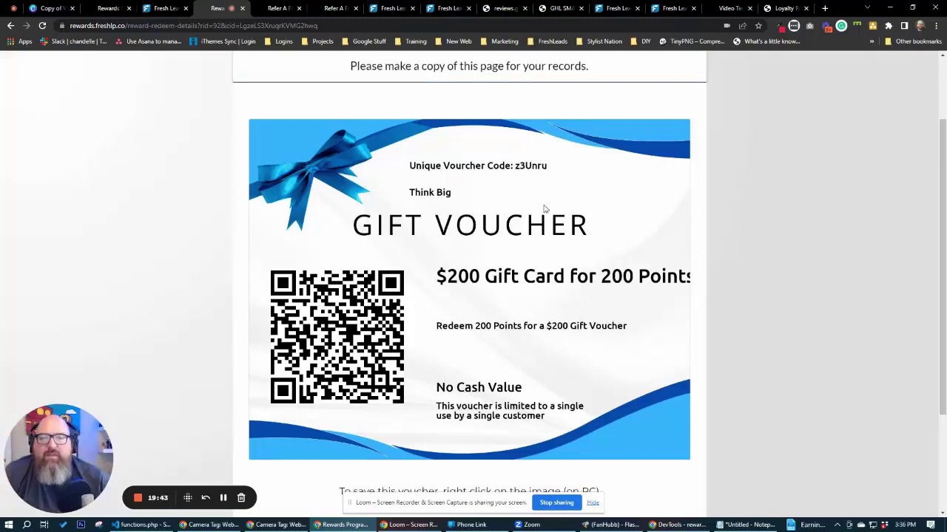
left_click_drag(518, 170, 545, 174)
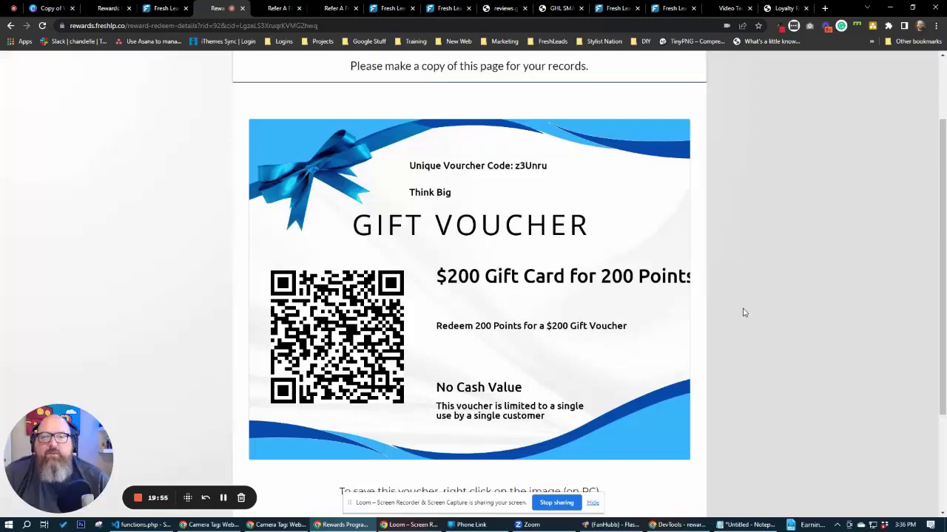
scroll(304, 284, "up", 2)
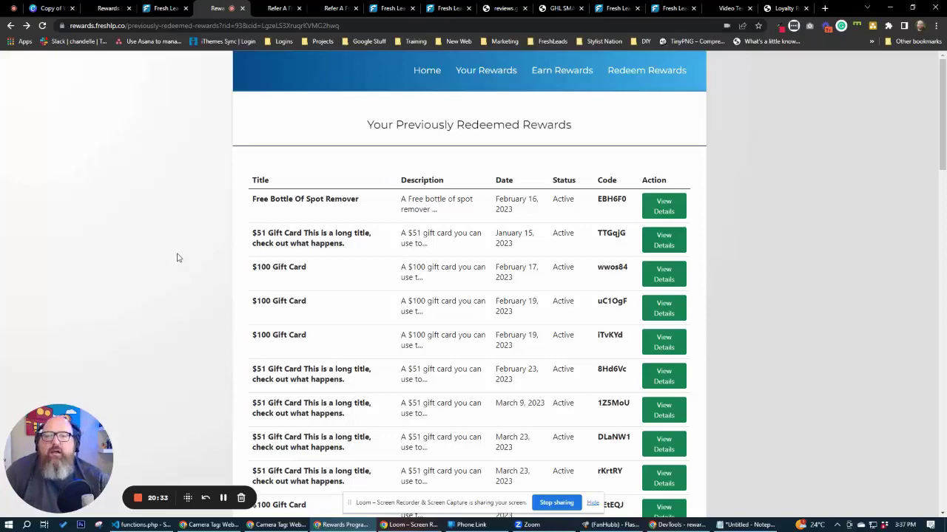
scroll(176, 258, "down", 3)
scroll(177, 258, "up", 3)
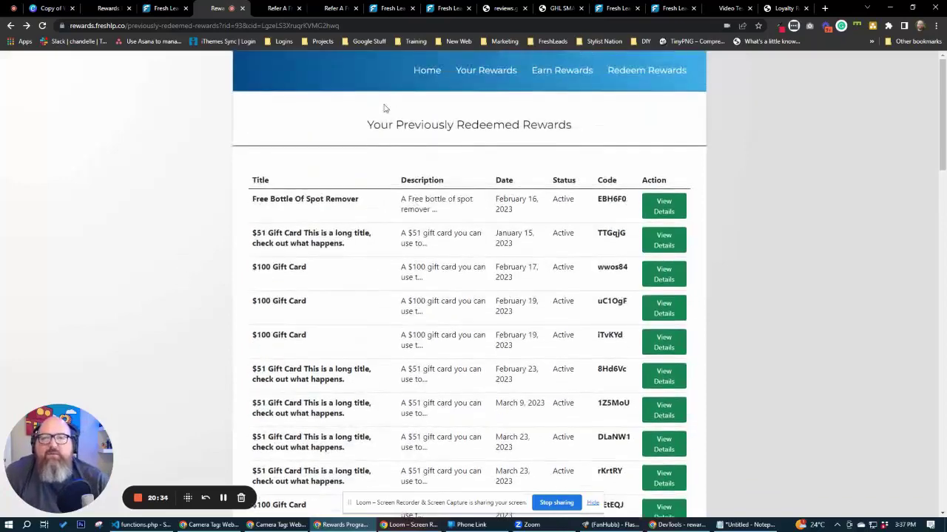
Return to the rewards portal home and browse the refer-a-friend, loyalty stamps and Rewards Locations tabs.
left_click(429, 71)
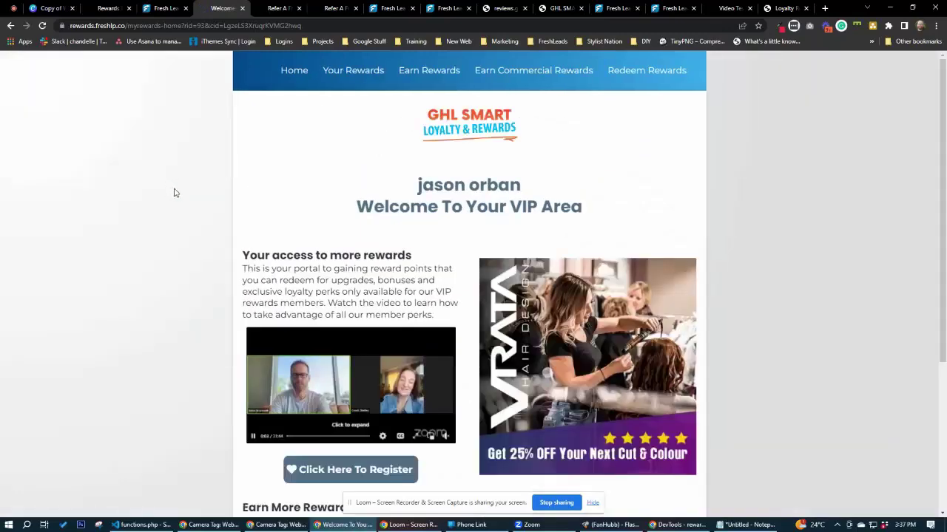
scroll(175, 200, "down", 2)
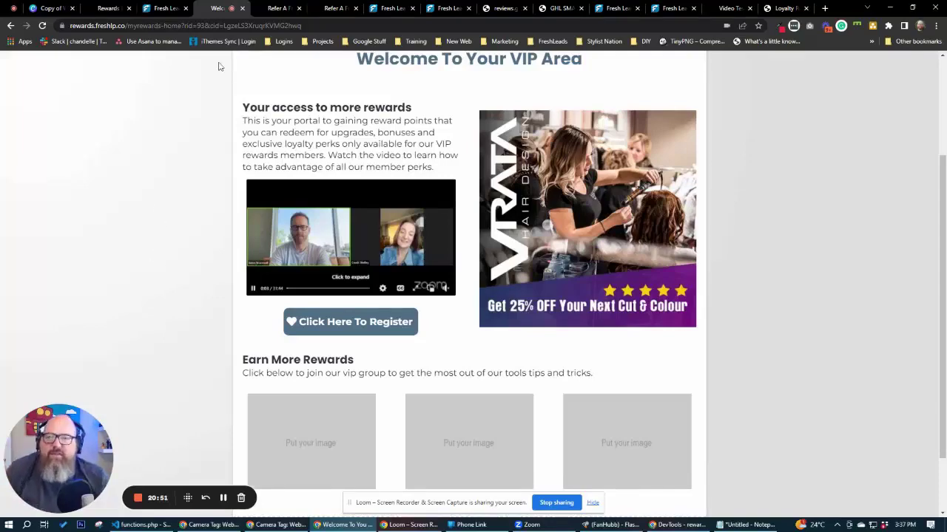
left_click(280, 9)
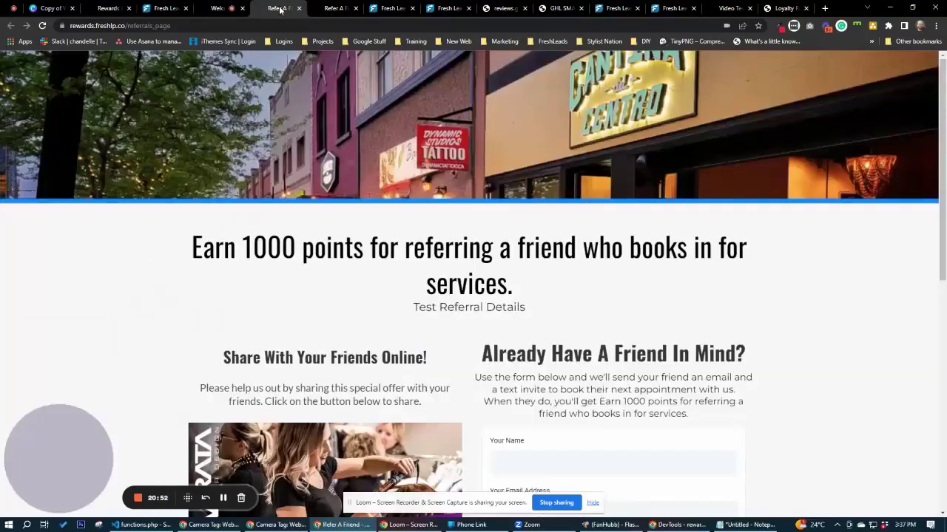
left_click(319, 11)
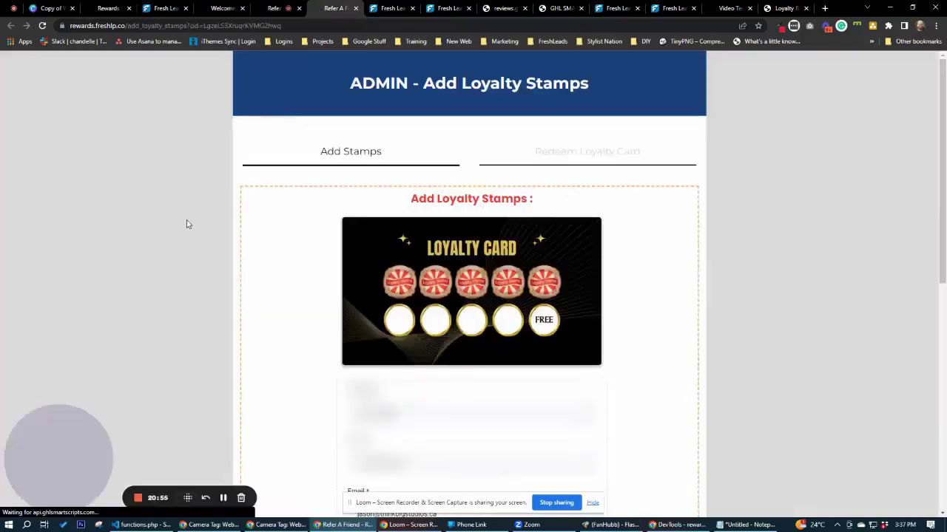
scroll(188, 227, "down", 2)
scroll(195, 137, "up", 1)
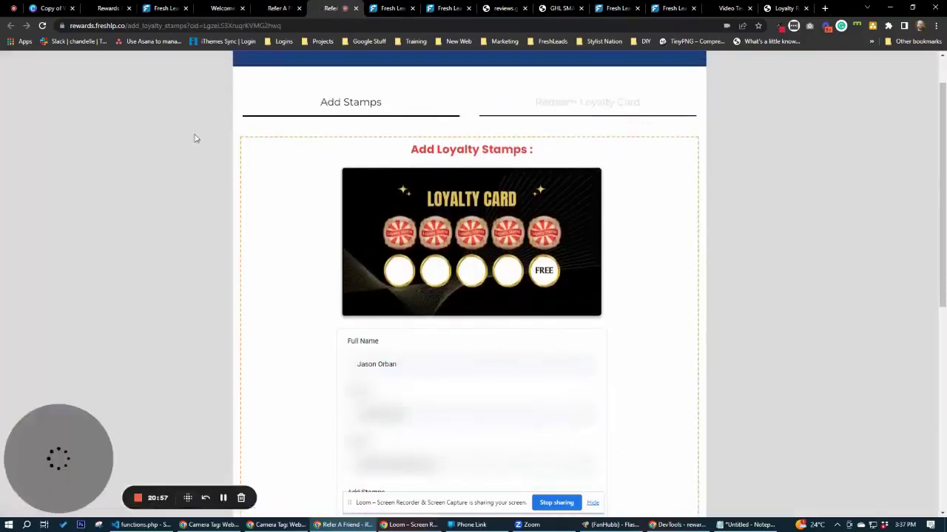
left_click(503, 9)
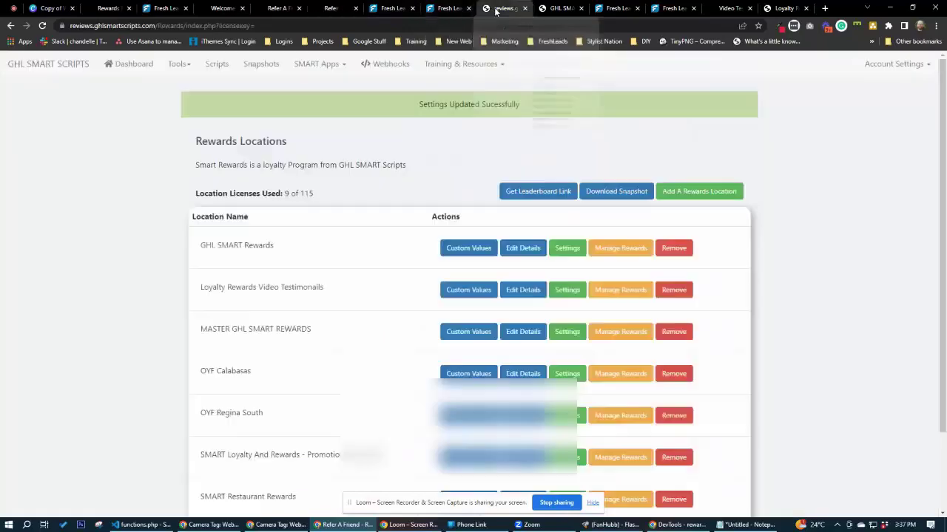
left_click(341, 9)
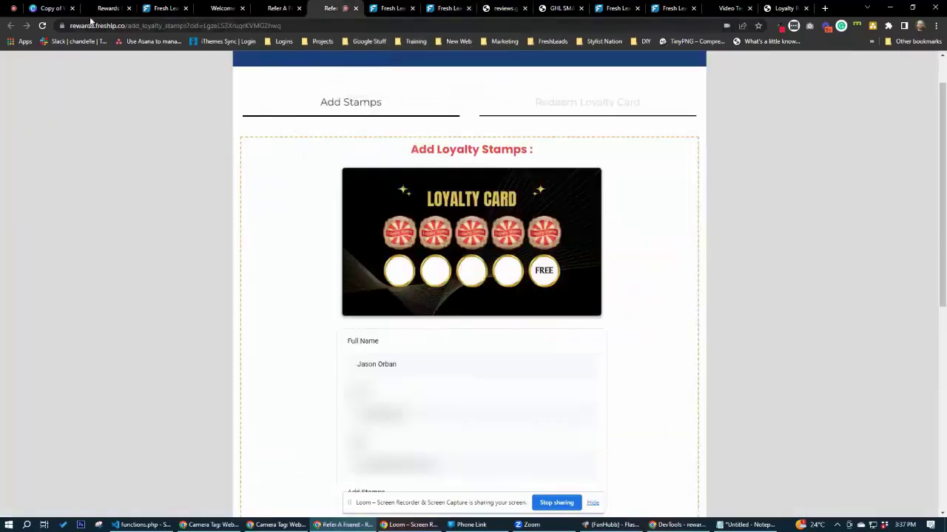
Leave the rewards dashboard page builder for the REWARDS - Dashboard & Registration funnel steps.
left_click(103, 9)
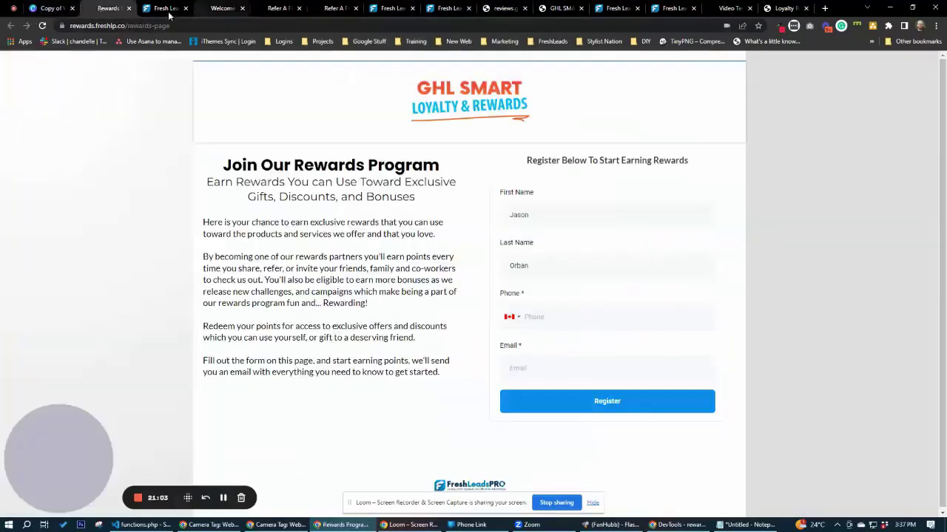
left_click(167, 9)
scroll(171, 207, "up", 3)
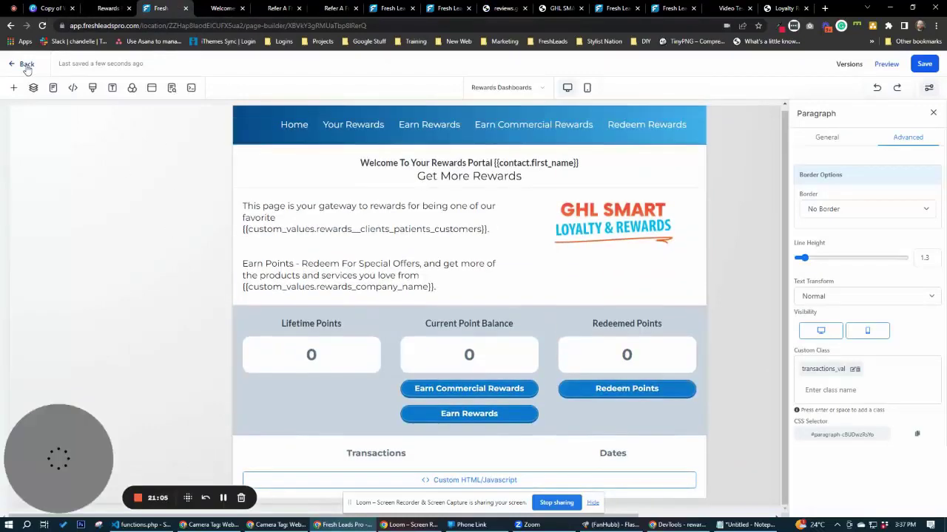
left_click(27, 65)
left_click(222, 8)
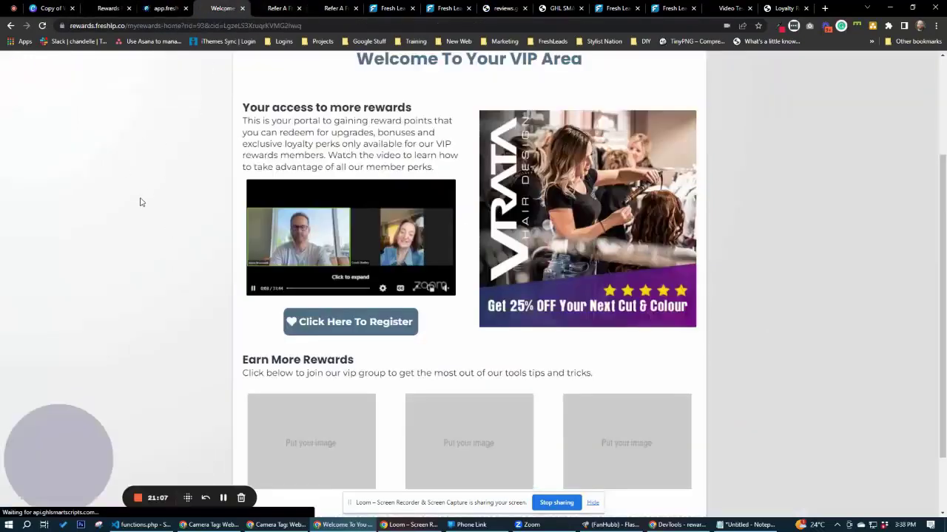
left_click(165, 9)
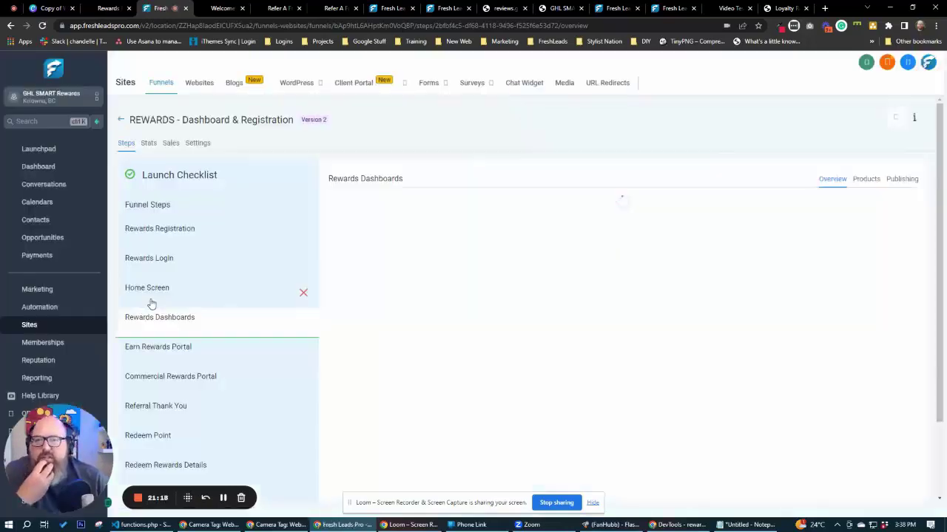
Open the REWARDS Loyalty Card funnel from Funnels and launch its live Loyalty Card Details page.
left_click(120, 122)
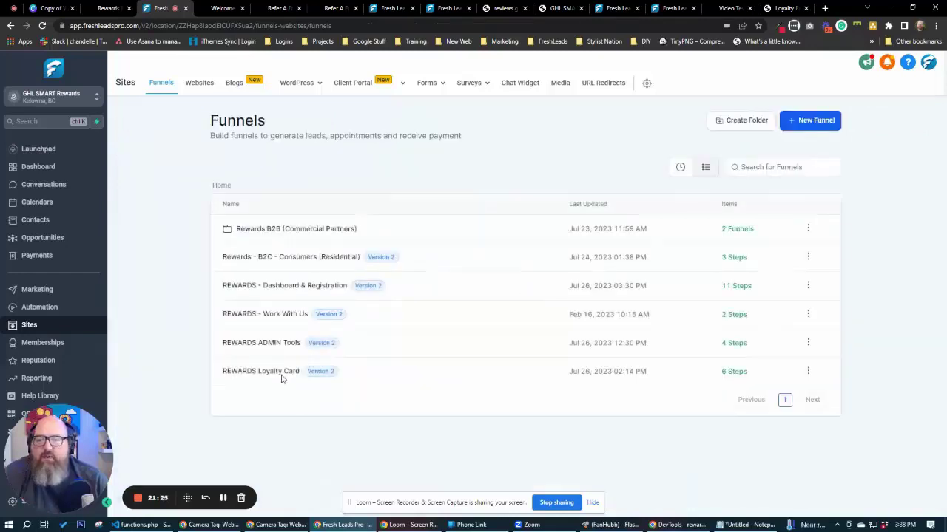
left_click(280, 375)
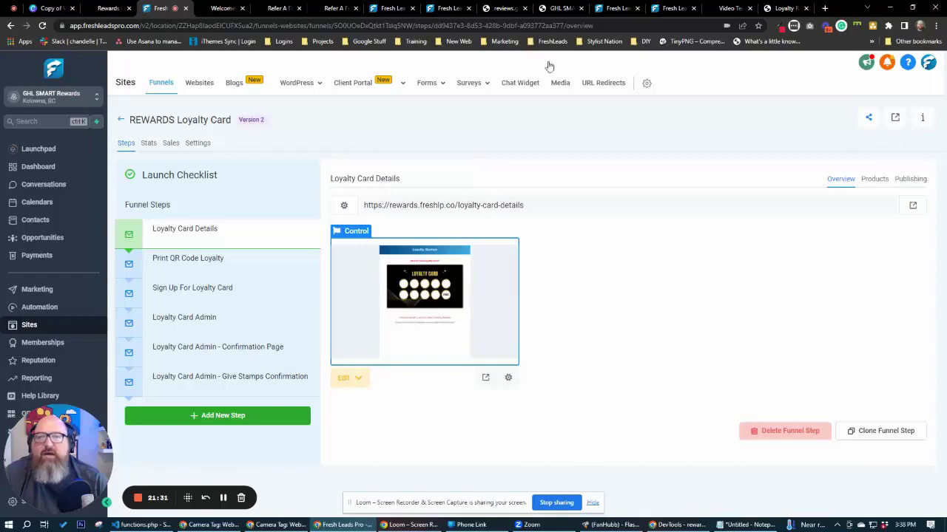
left_click(506, 8)
left_click(571, 8)
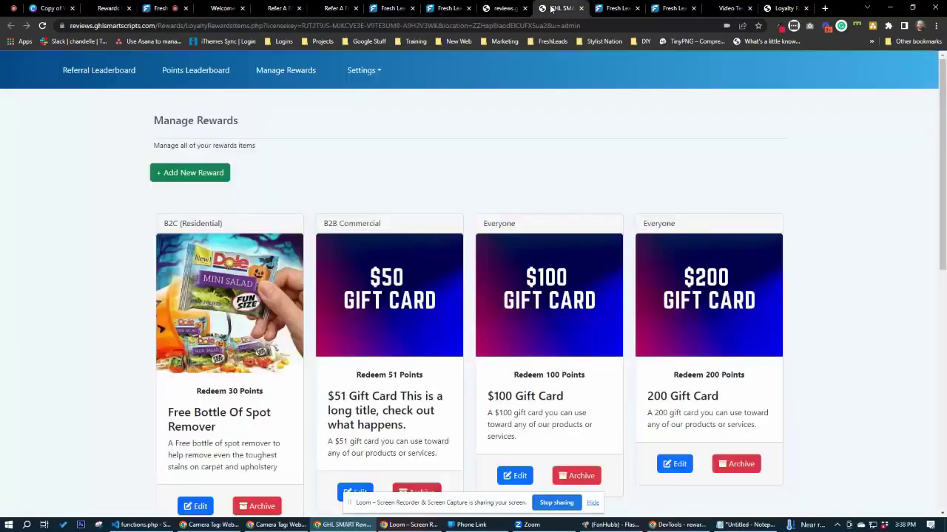
left_click(787, 8)
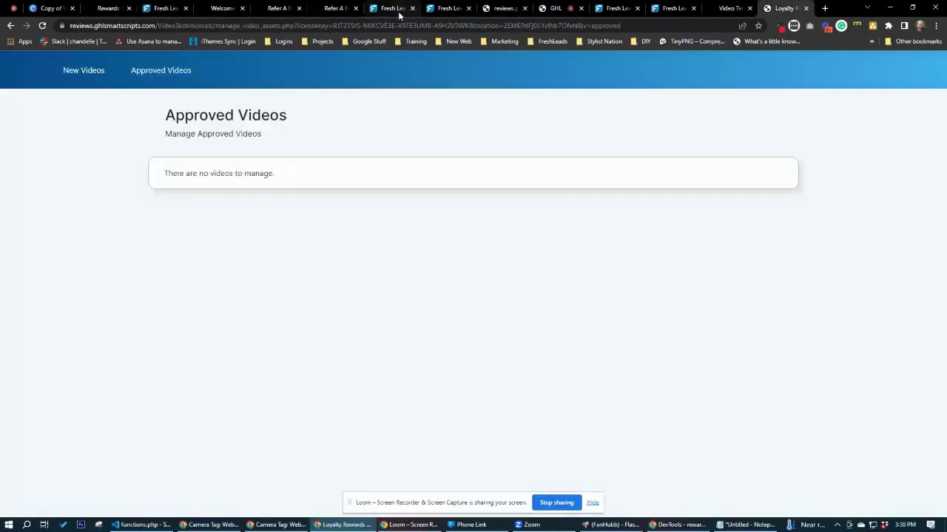
left_click(339, 8)
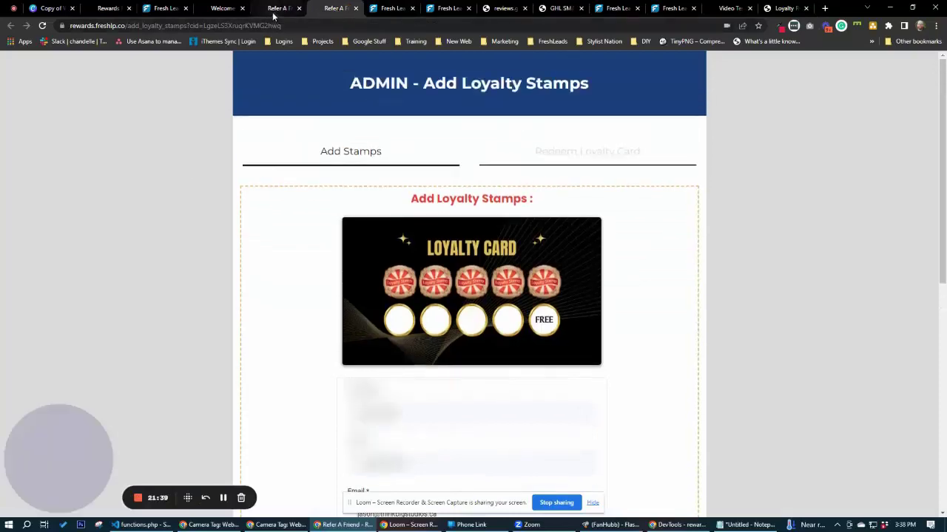
left_click(274, 11)
left_click(227, 10)
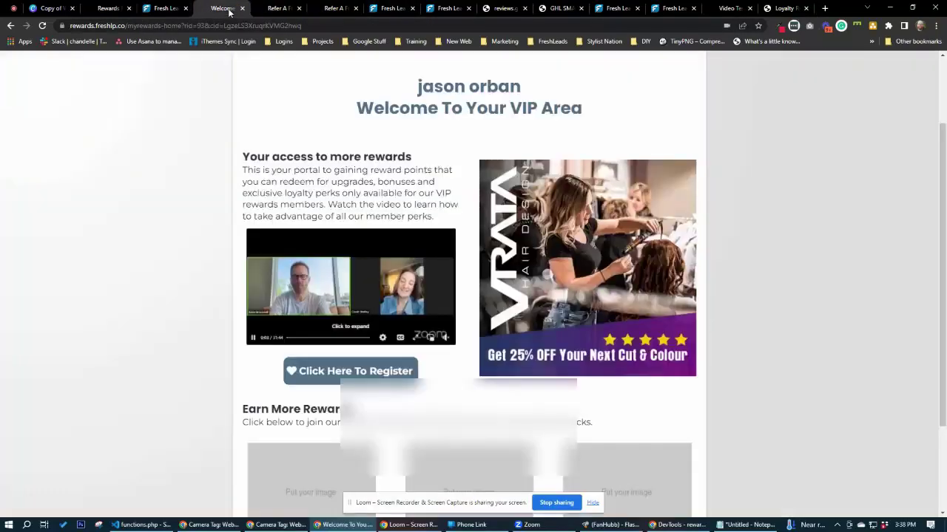
left_click(164, 8)
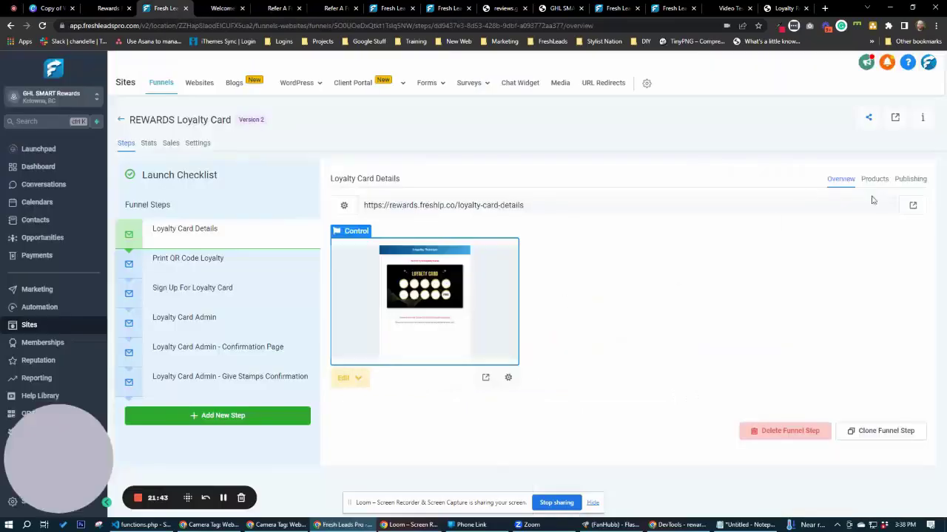
left_click(912, 205)
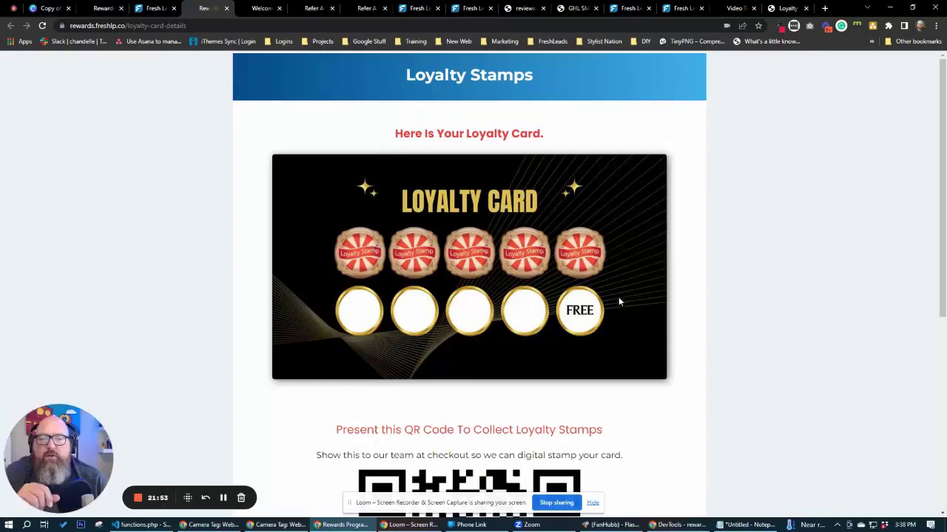
Scroll the loyalty card with five stamps and QR code, then switch to the Add Loyalty Stamps admin page.
scroll(636, 299, "down", 1)
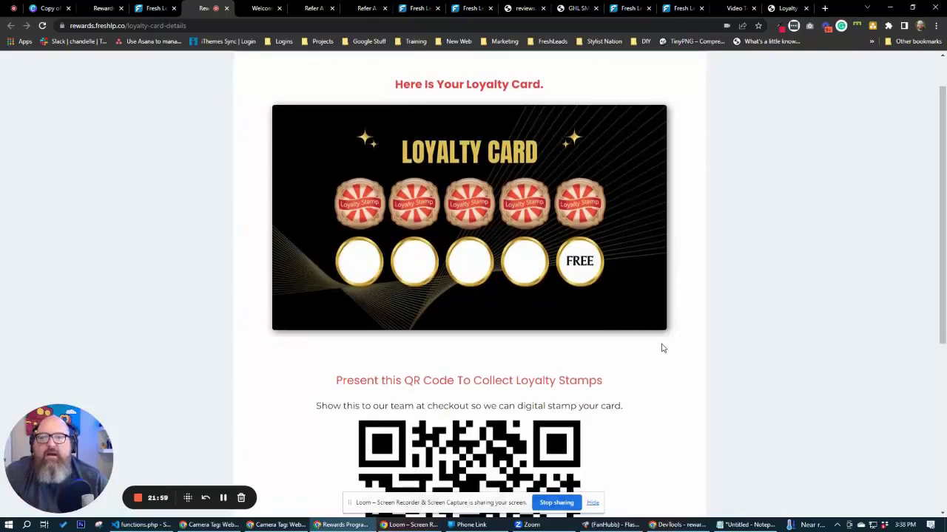
scroll(662, 349, "down", 5)
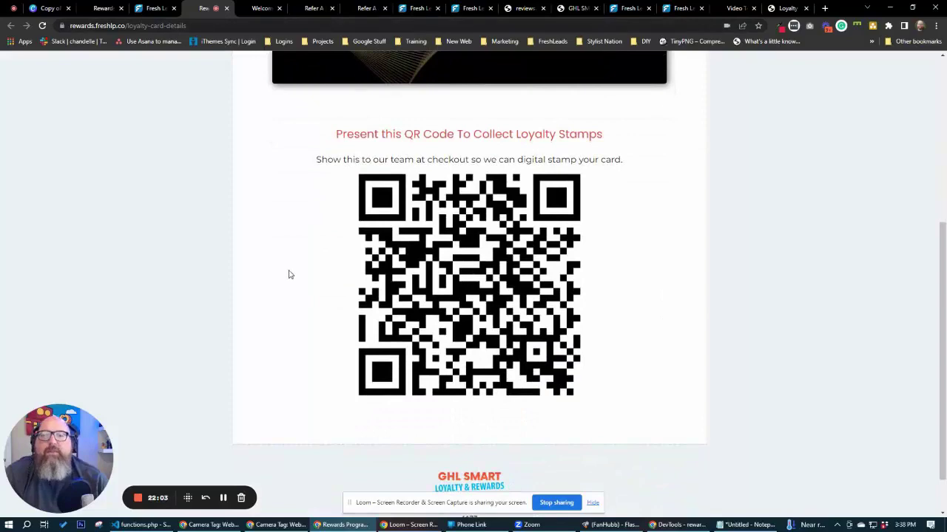
scroll(289, 274, "up", 4)
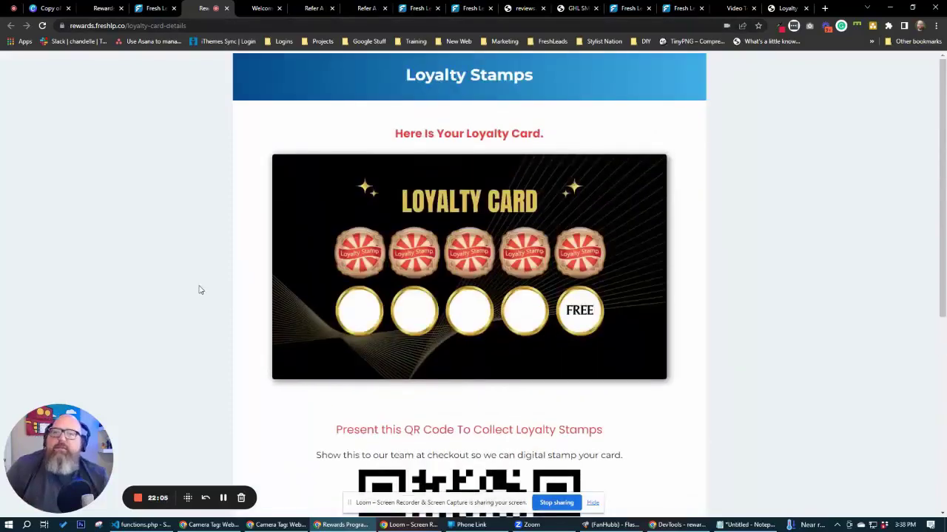
scroll(284, 319, "down", 3)
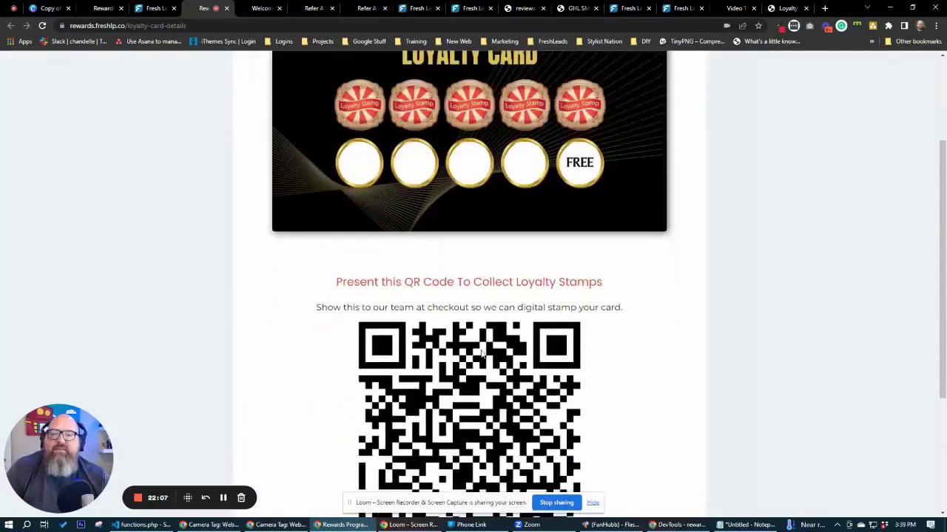
scroll(197, 266, "up", 1)
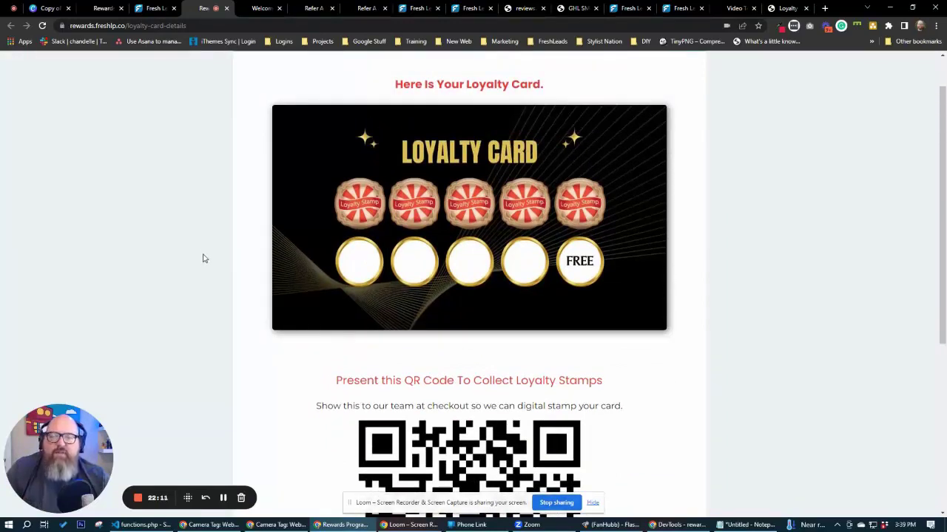
left_click(362, 9)
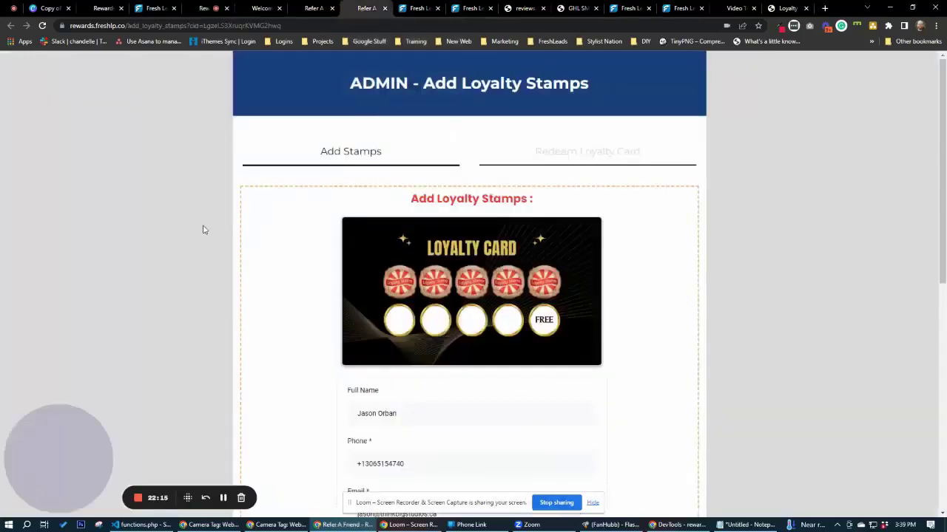
left_click(214, 10)
scroll(305, 288, "down", 2)
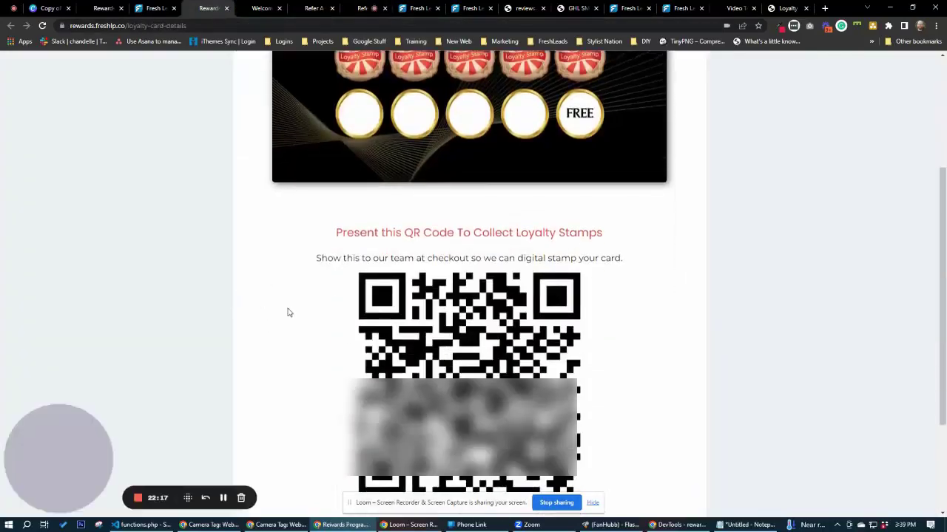
scroll(288, 313, "down", 1)
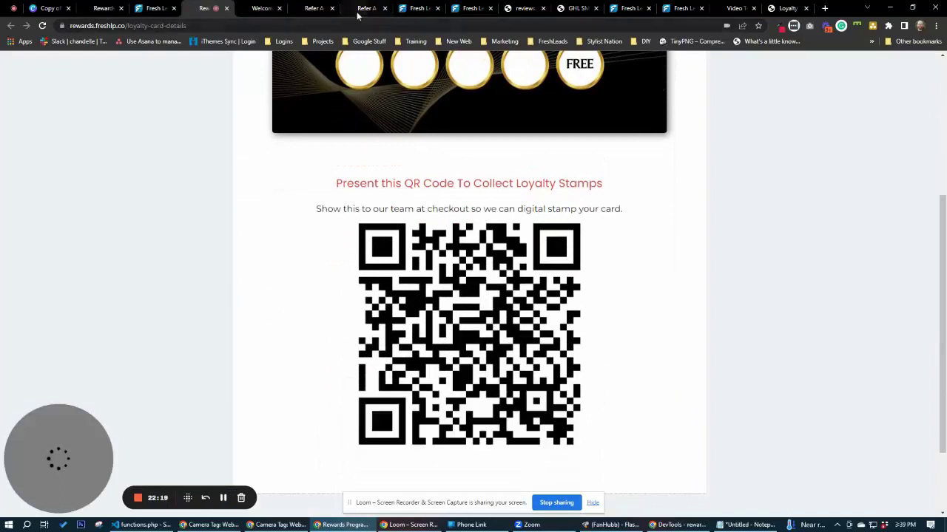
left_click(358, 10)
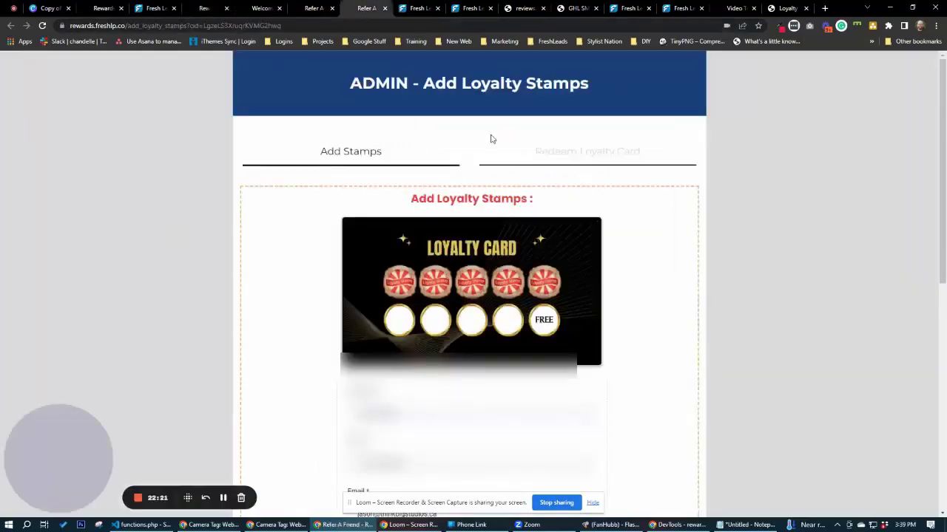
Add 2 stamps to the customer's loyalty card for a $151 transaction.
left_click(459, 148)
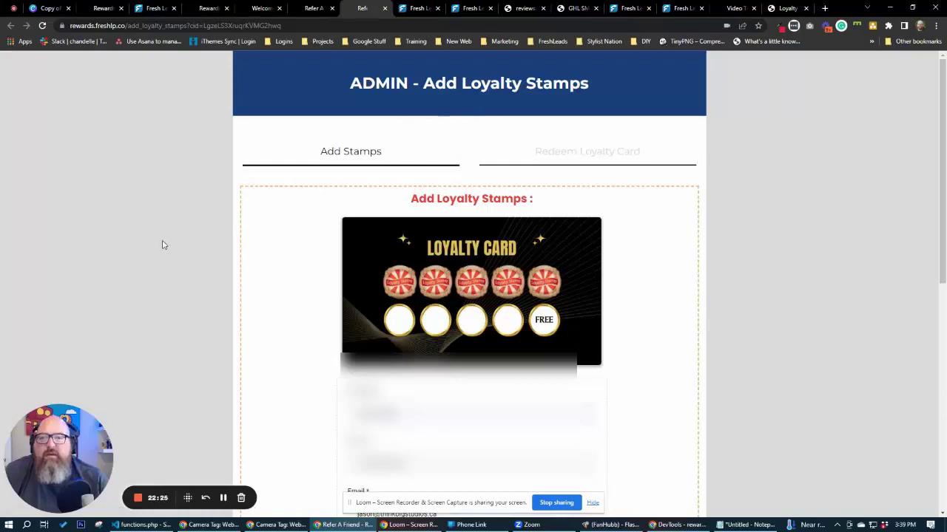
scroll(164, 245, "down", 1)
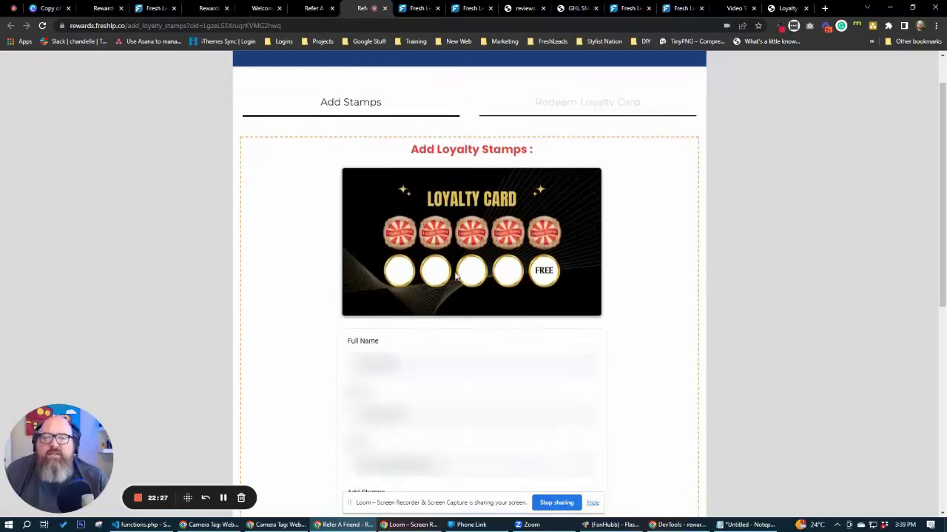
scroll(433, 344, "down", 3)
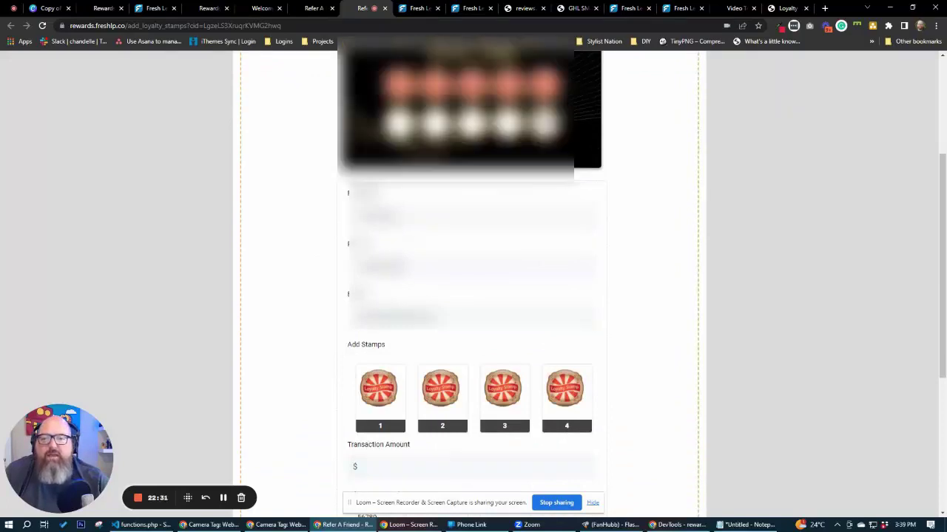
scroll(295, 341, "down", 3)
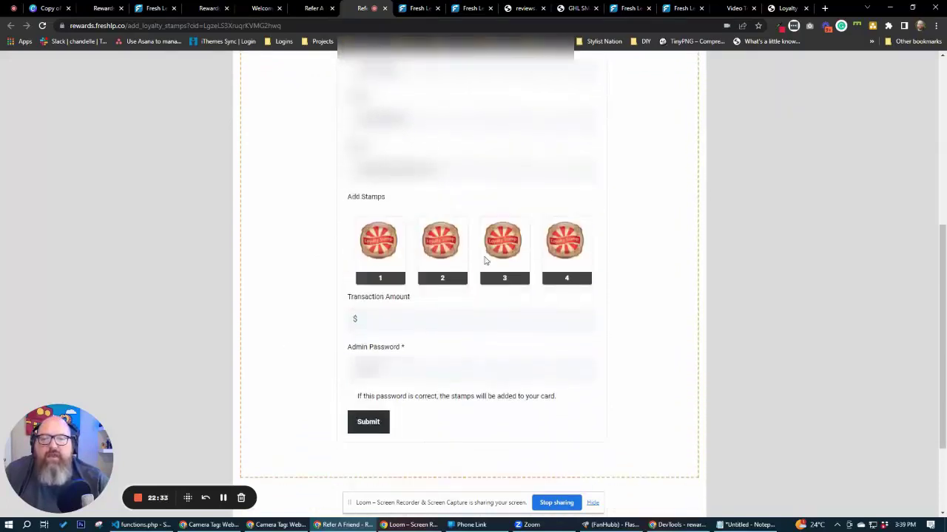
left_click(445, 256)
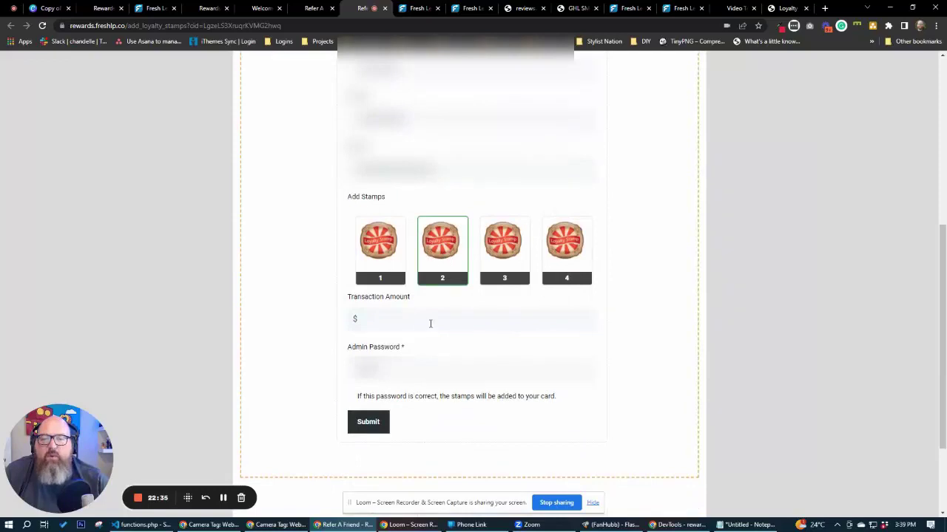
left_click(431, 323)
type("15")
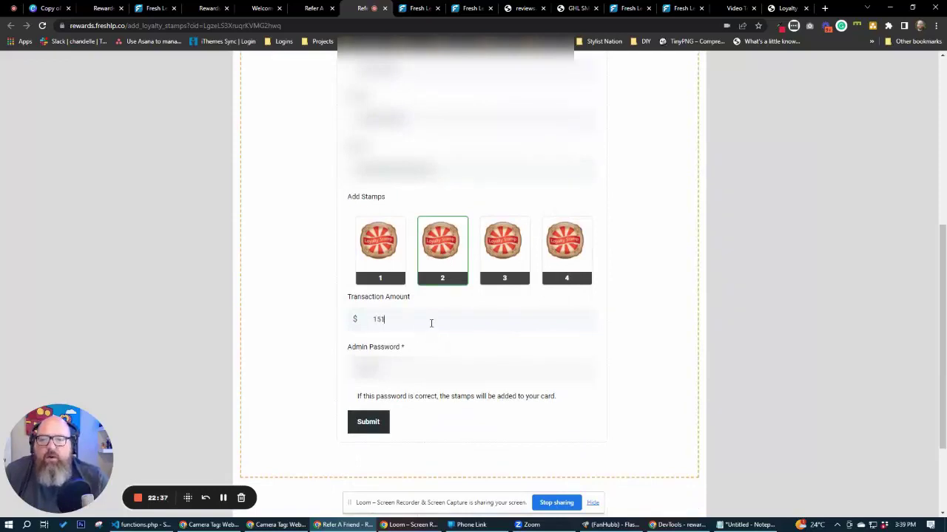
type("1")
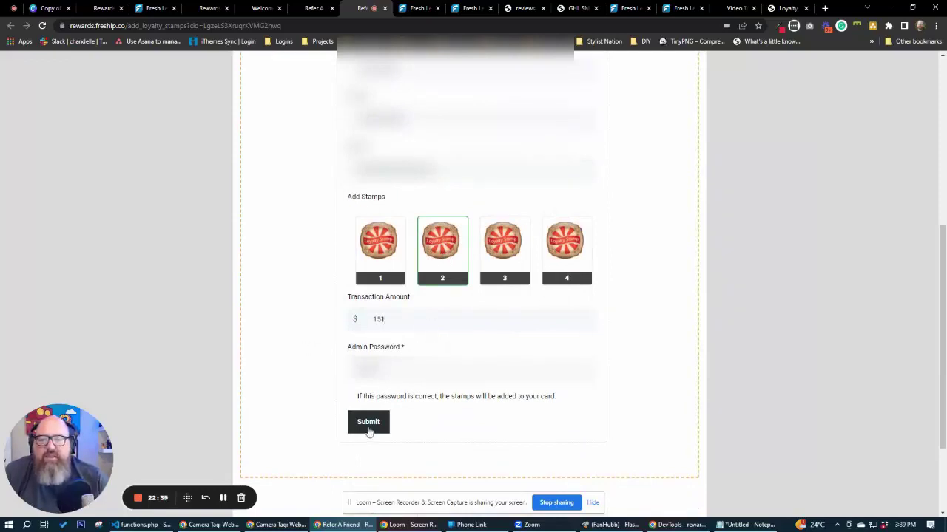
left_click(369, 427)
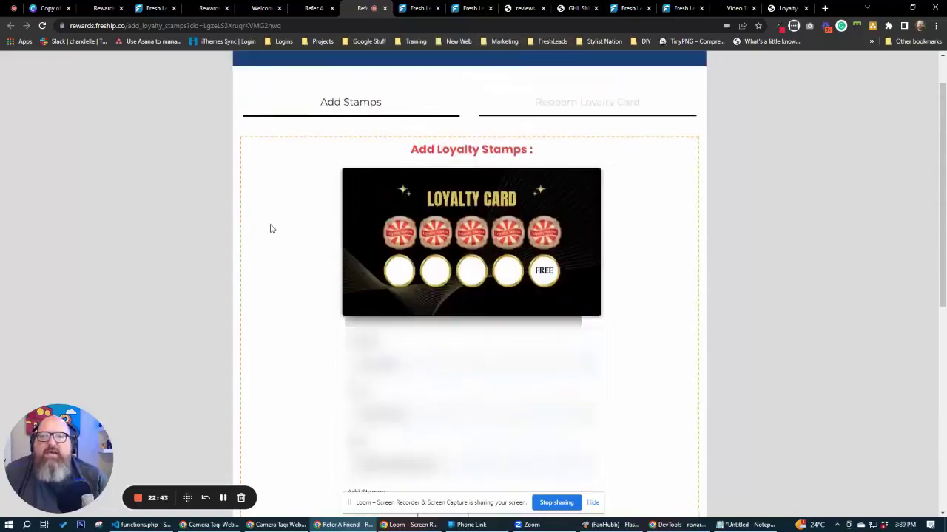
Check that the card now shows seven stamps, then move to Redeem Full Loyalty Card.
scroll(278, 239, "down", 2)
scroll(297, 331, "down", 4)
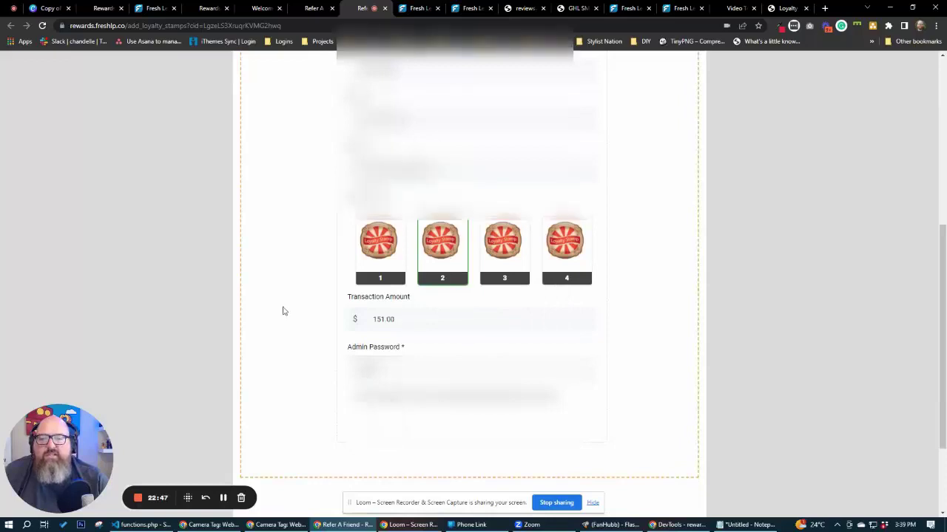
scroll(283, 311, "up", 7)
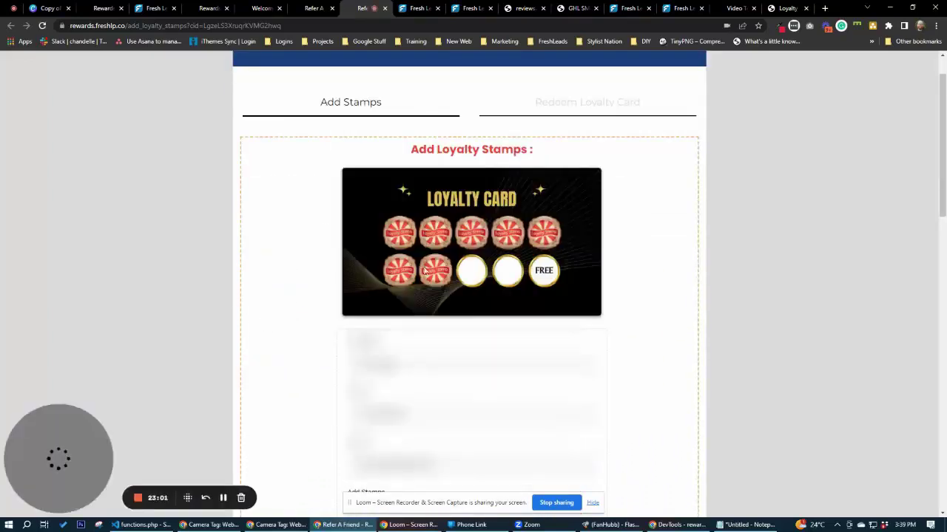
scroll(291, 298, "down", 2)
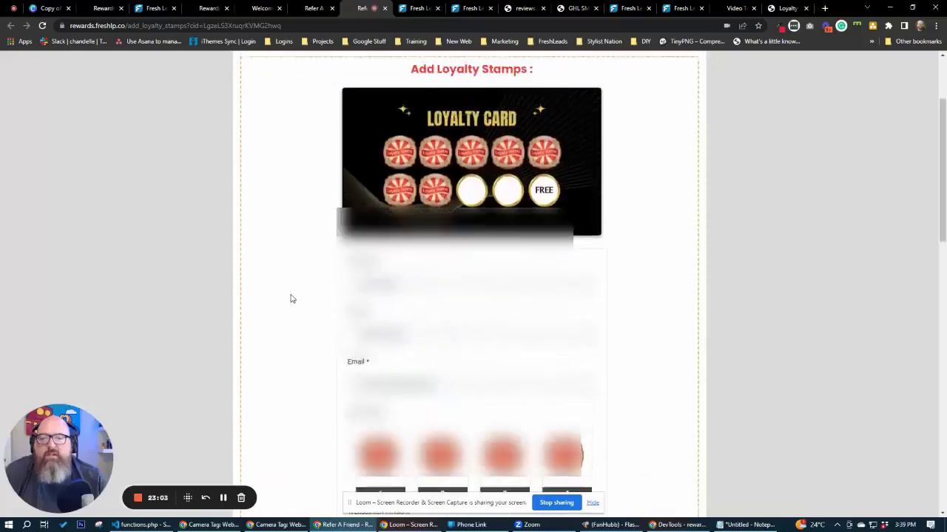
scroll(291, 298, "up", 3)
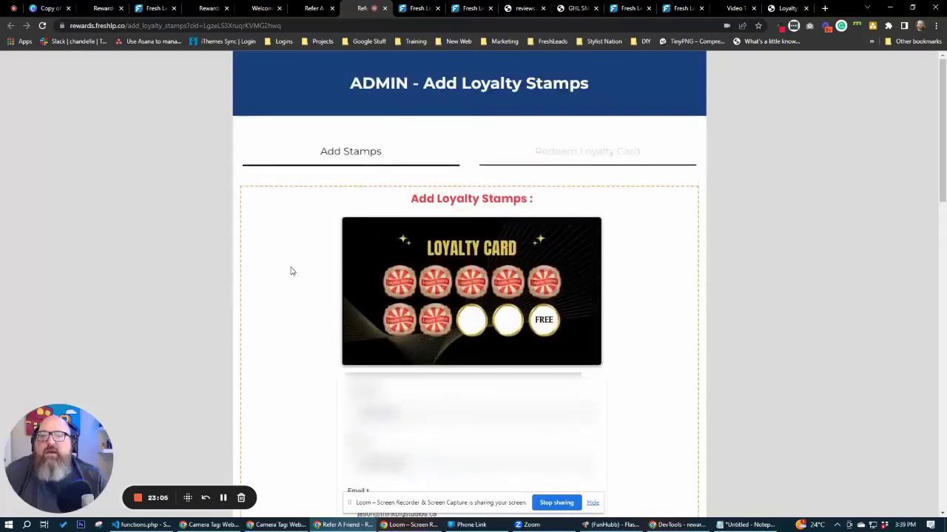
scroll(292, 274, "down", 3)
scroll(409, 391, "down", 3)
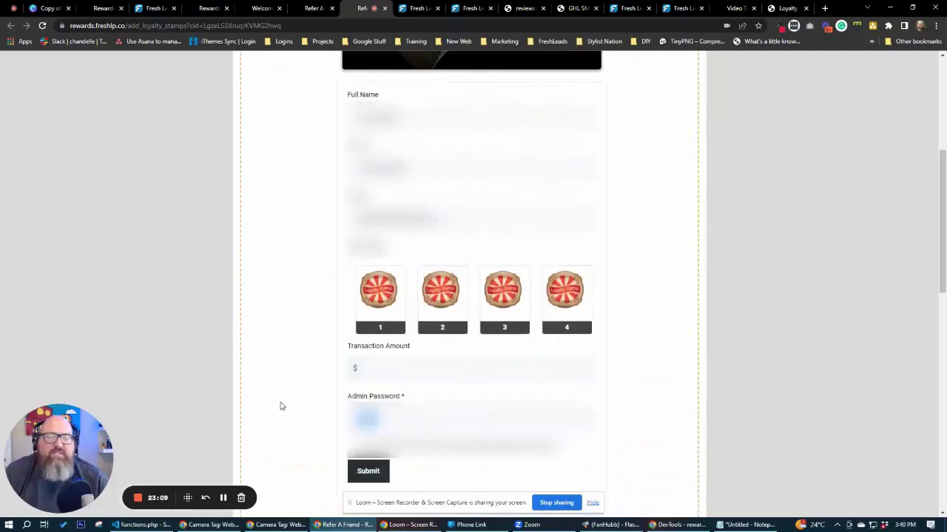
scroll(284, 403, "up", 4)
scroll(296, 398, "down", 4)
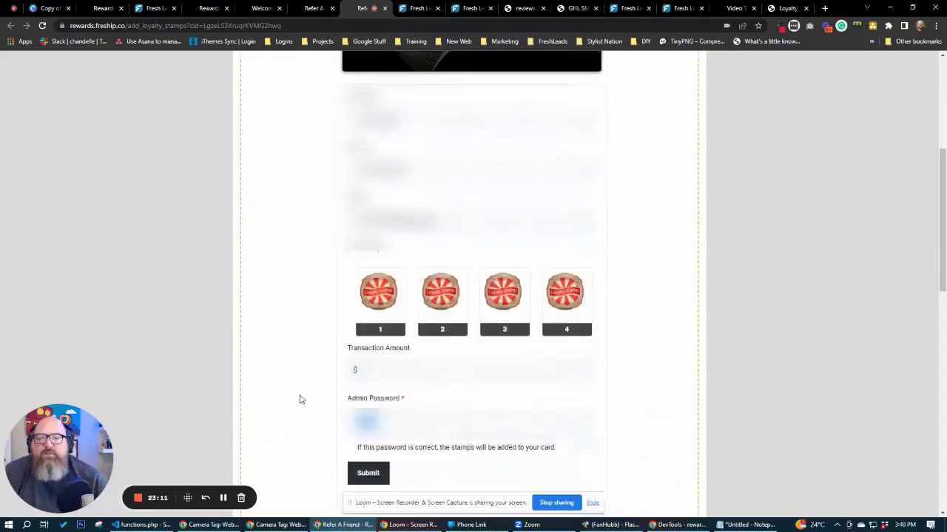
scroll(276, 397, "up", 4)
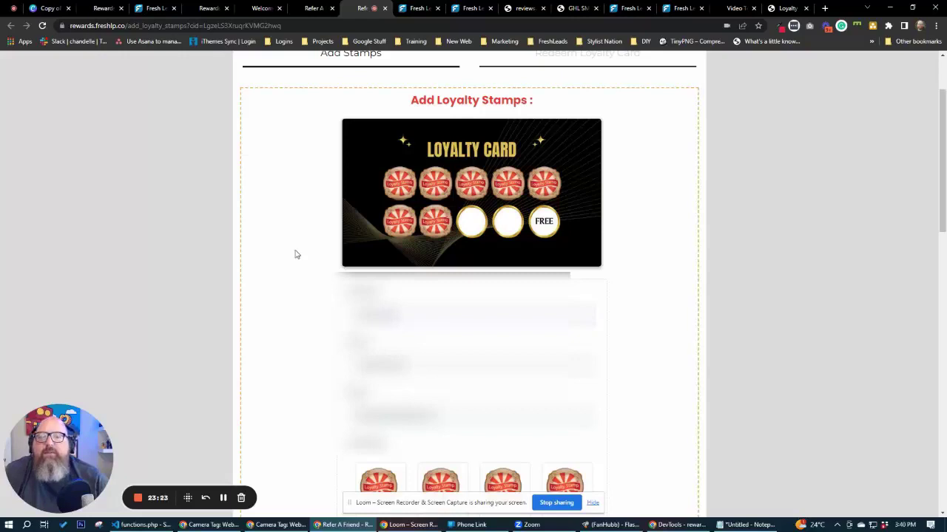
scroll(294, 255, "down", 5)
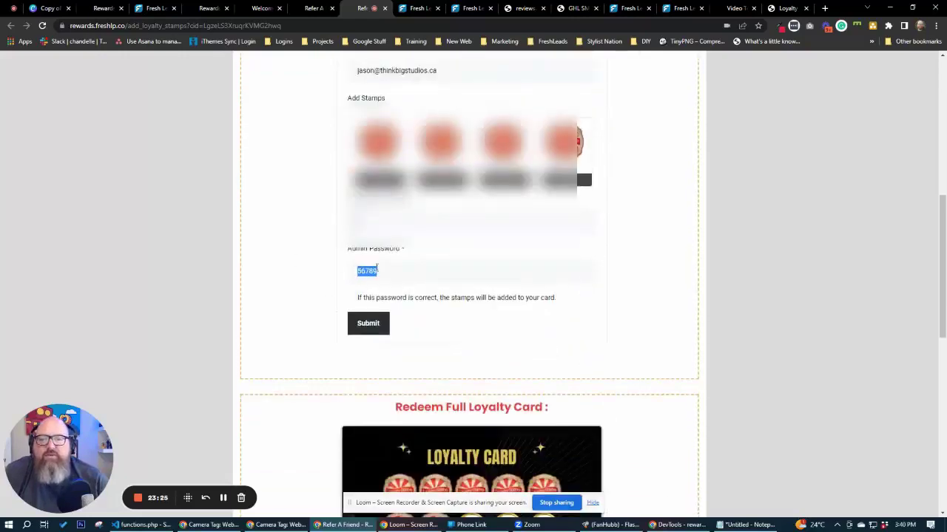
scroll(278, 285, "up", 6)
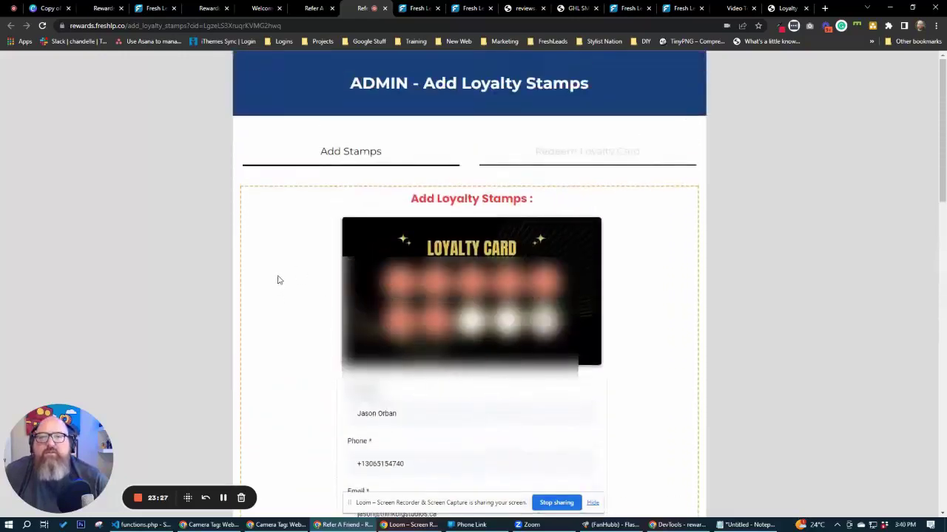
left_click(585, 158)
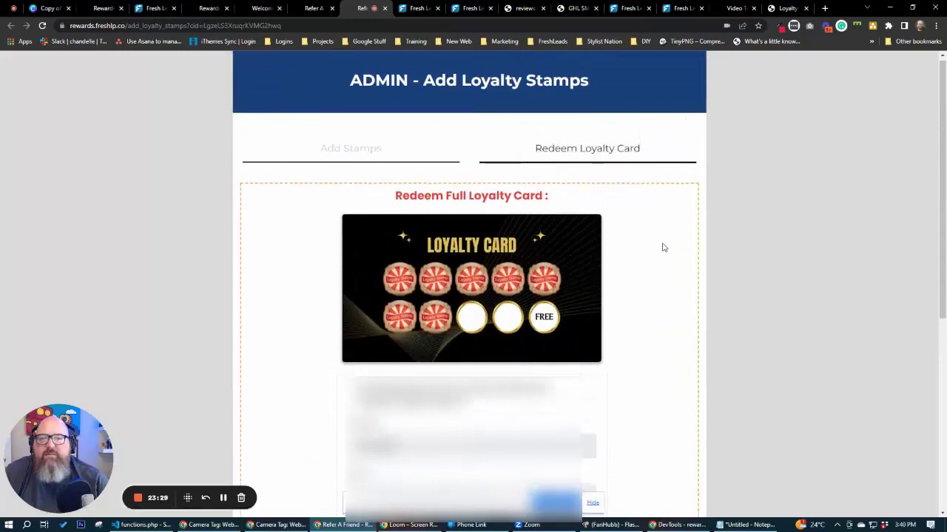
scroll(663, 248, "down", 2)
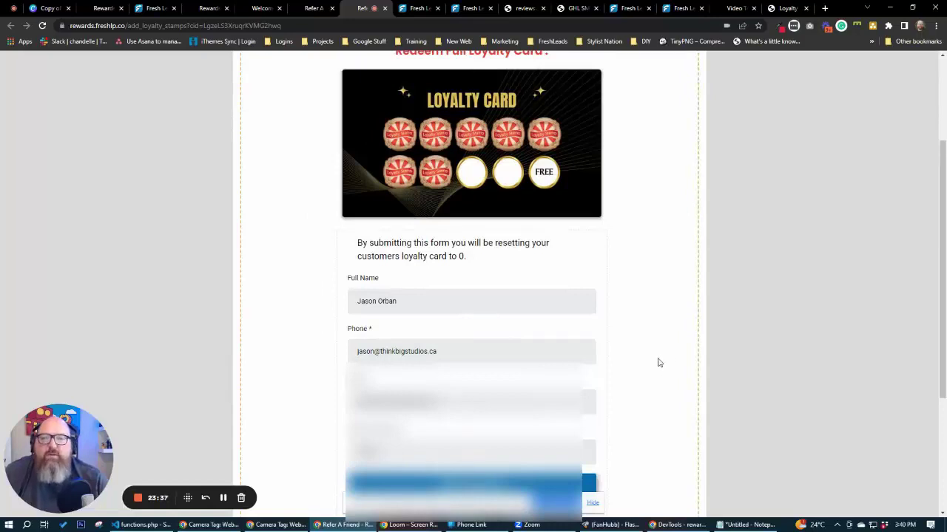
scroll(659, 362, "up", 2)
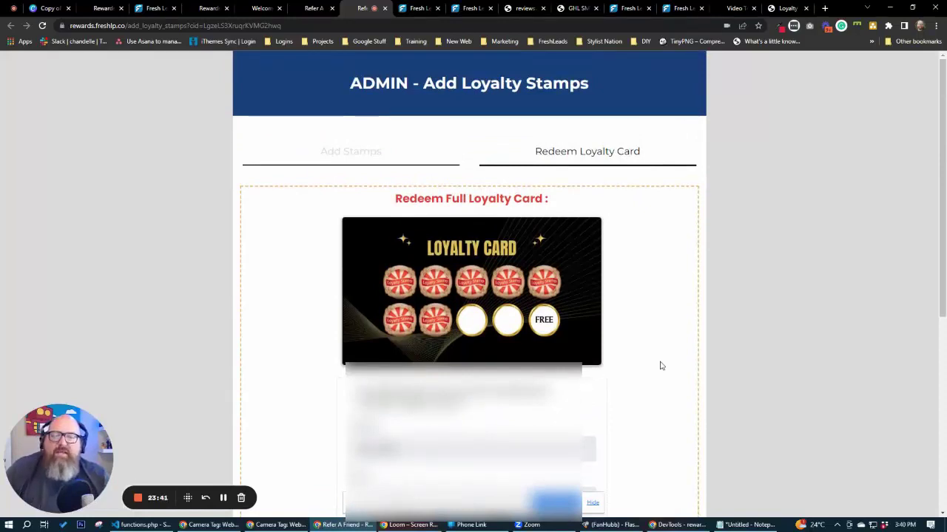
scroll(661, 365, "down", 2)
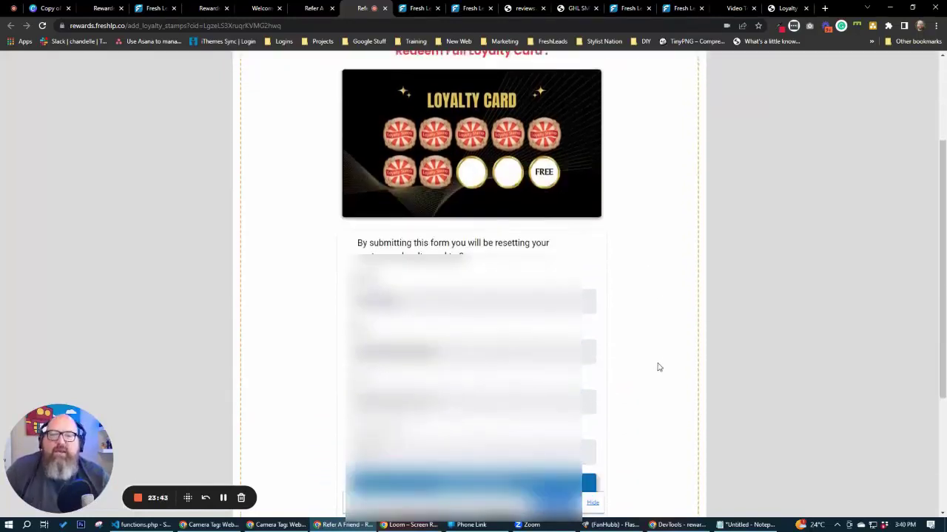
scroll(658, 365, "up", 2)
scroll(661, 344, "down", 3)
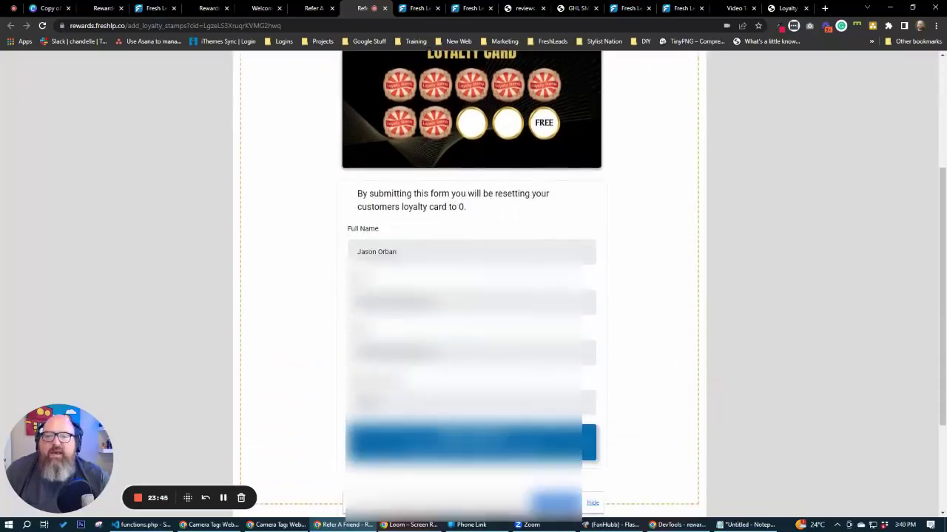
scroll(679, 269, "up", 3)
scroll(679, 271, "down", 1)
scroll(681, 274, "up", 1)
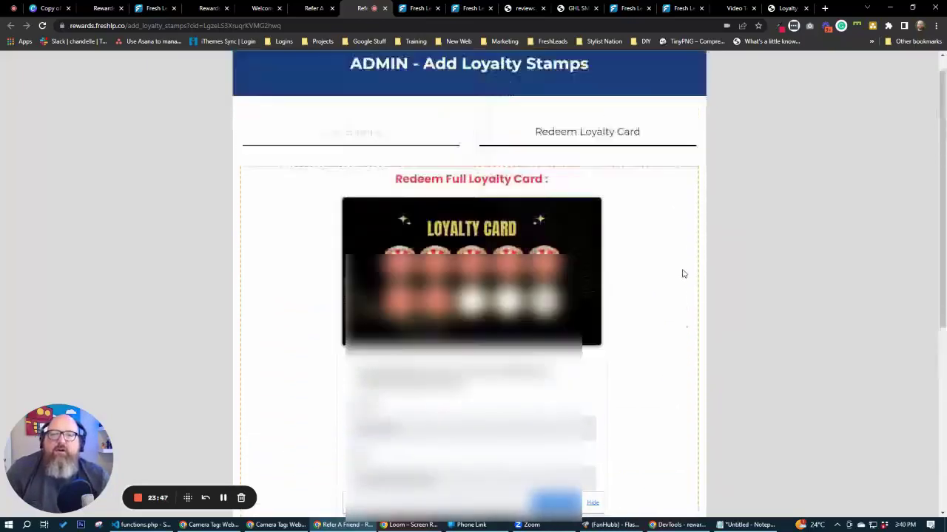
scroll(670, 302, "down", 2)
scroll(670, 302, "down", 1)
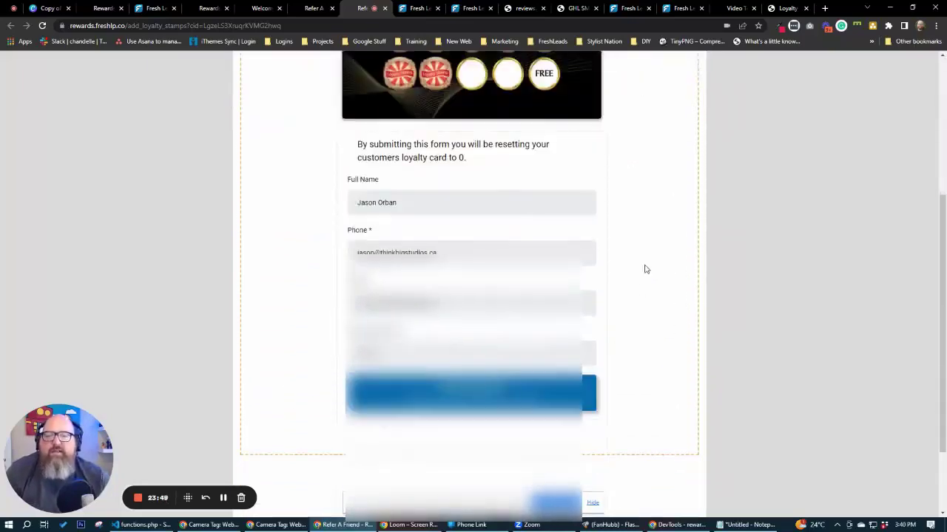
scroll(644, 269, "up", 3)
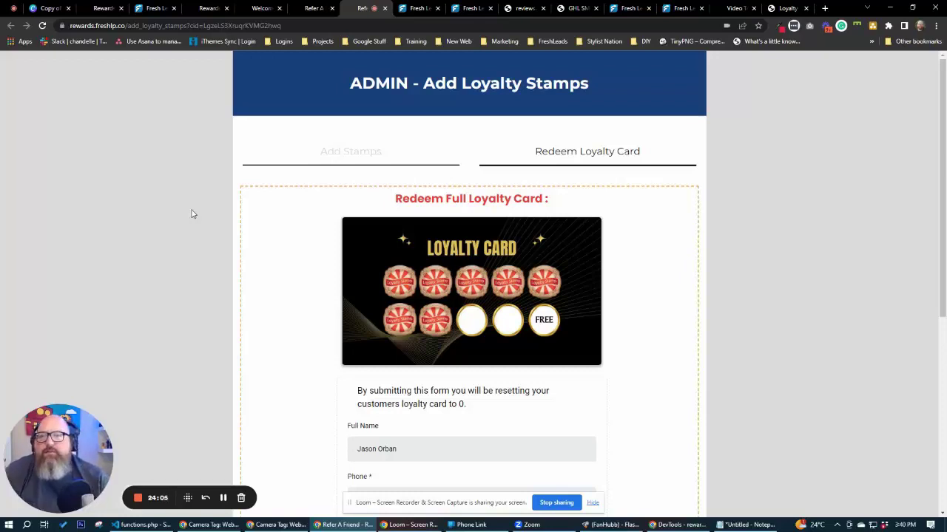
Go back through the open tabs to the Loyalty Card Details funnel.
left_click(311, 8)
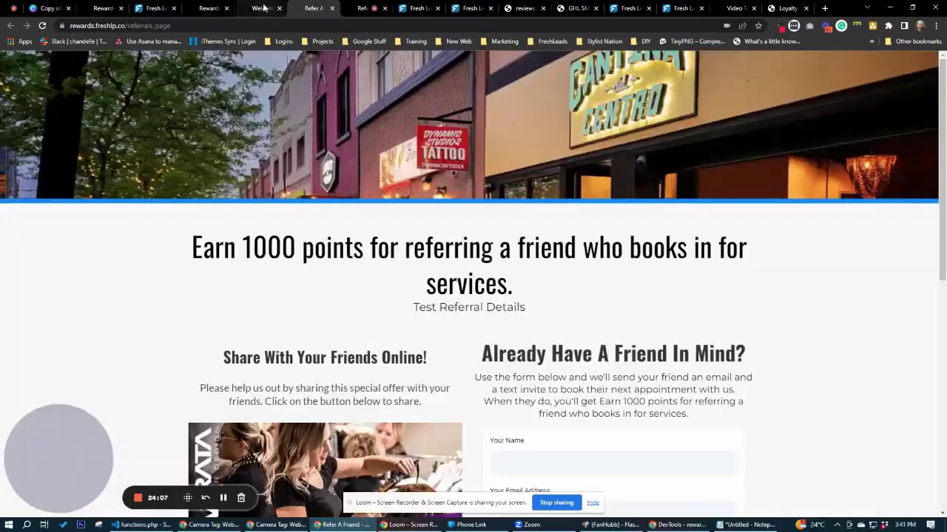
left_click(259, 8)
left_click(209, 8)
left_click(156, 8)
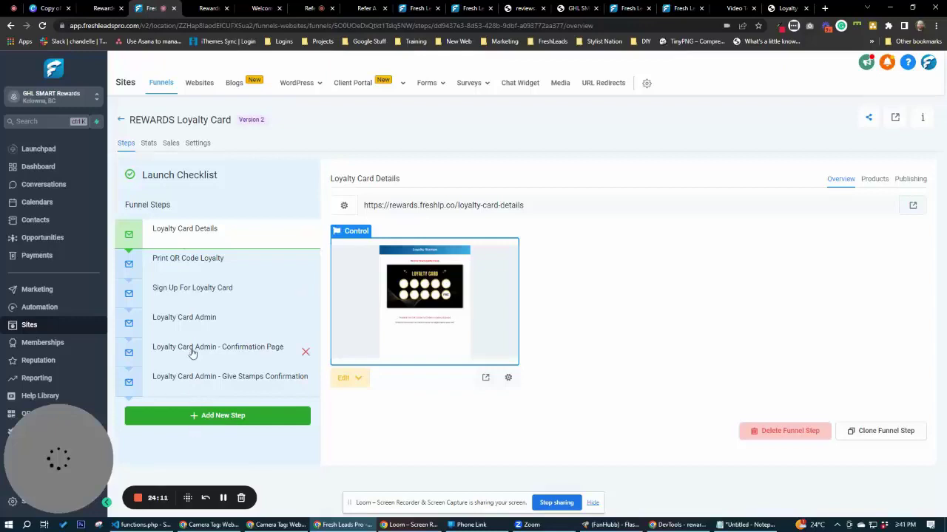
Look inside the Loyalty Cards automation folder, then return to the top-level Workflow List.
left_click(37, 307)
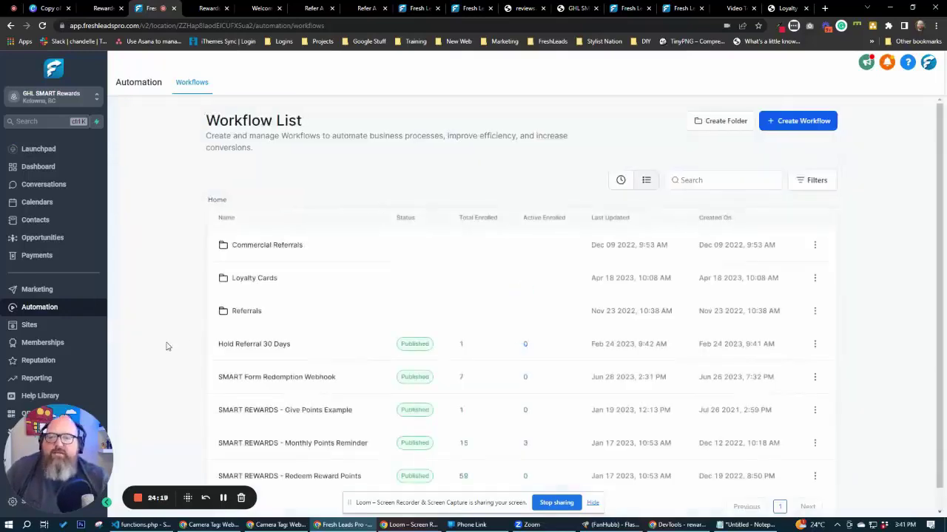
left_click(253, 278)
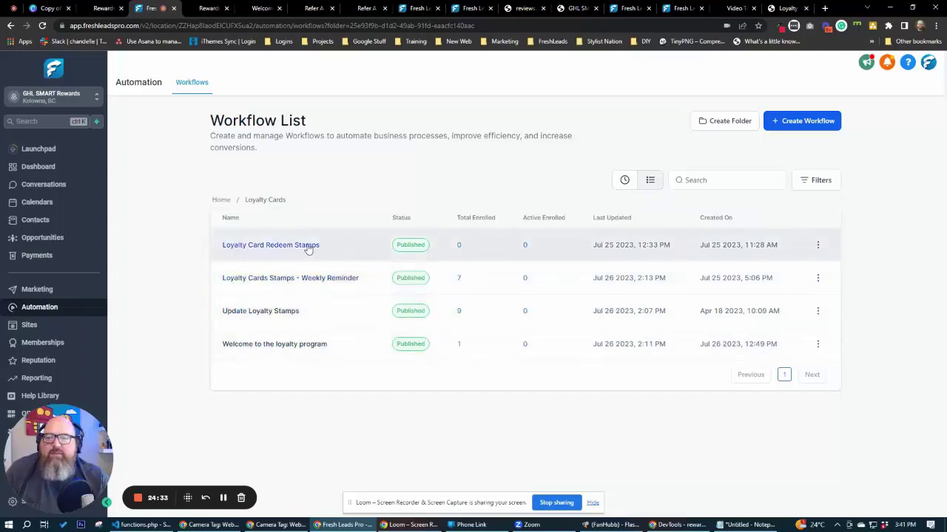
left_click(220, 200)
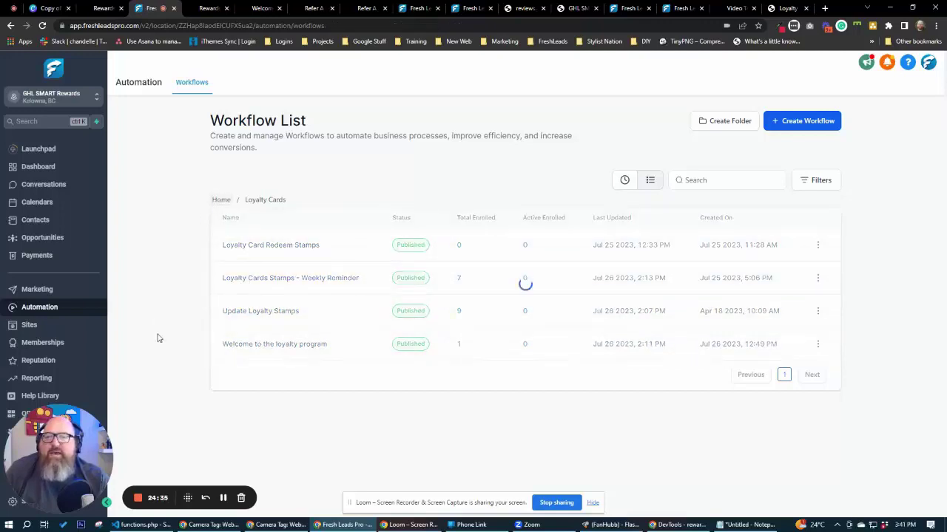
scroll(166, 375, "down", 1)
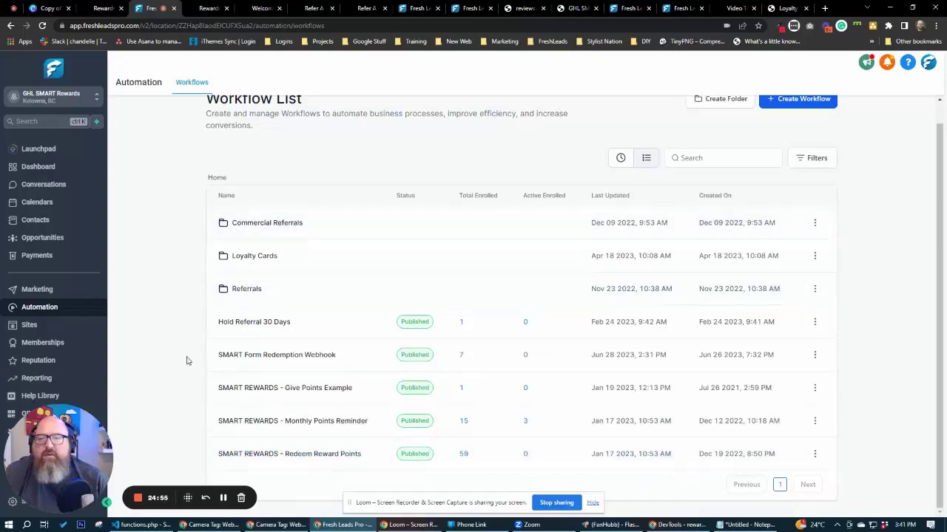
scroll(187, 361, "up", 1)
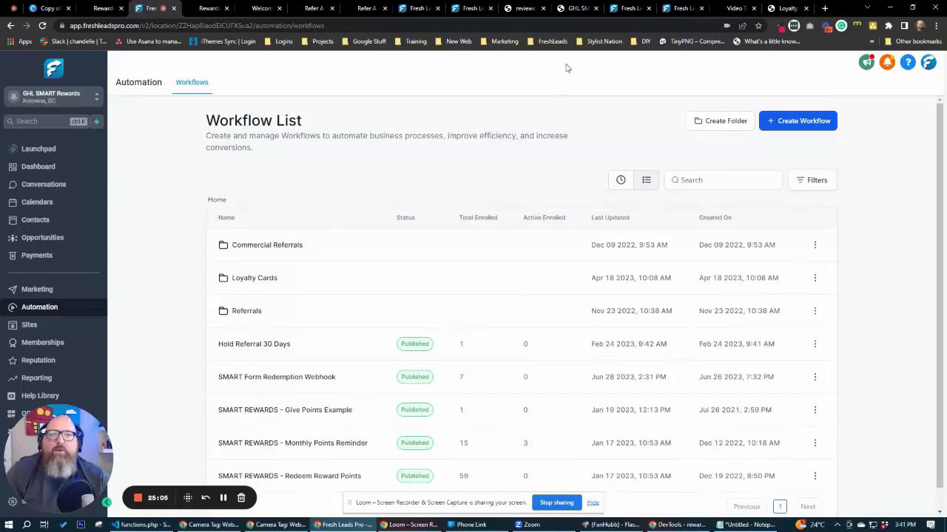
Cycle through the browser tabs, ending on the promotions account's Workflow List with its two Promotions workflows.
left_click(521, 9)
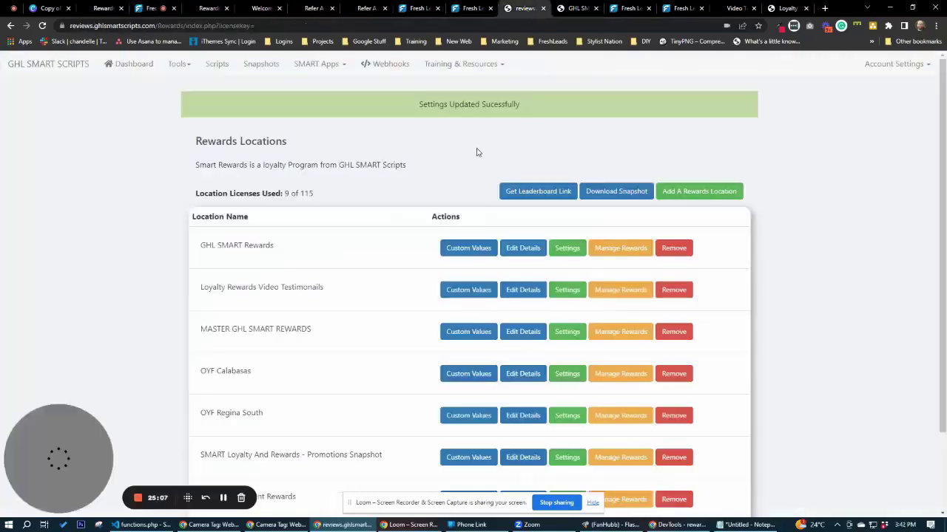
left_click(368, 8)
left_click(309, 9)
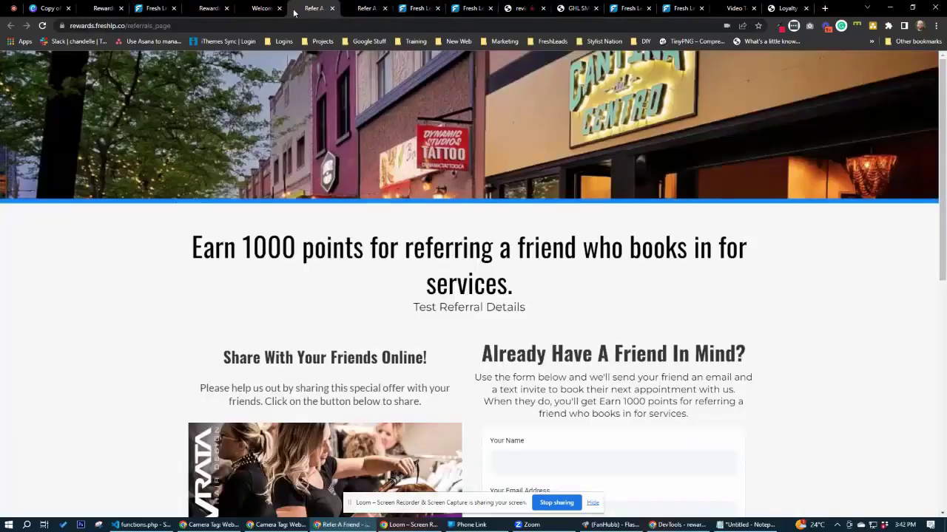
left_click(252, 9)
left_click(212, 9)
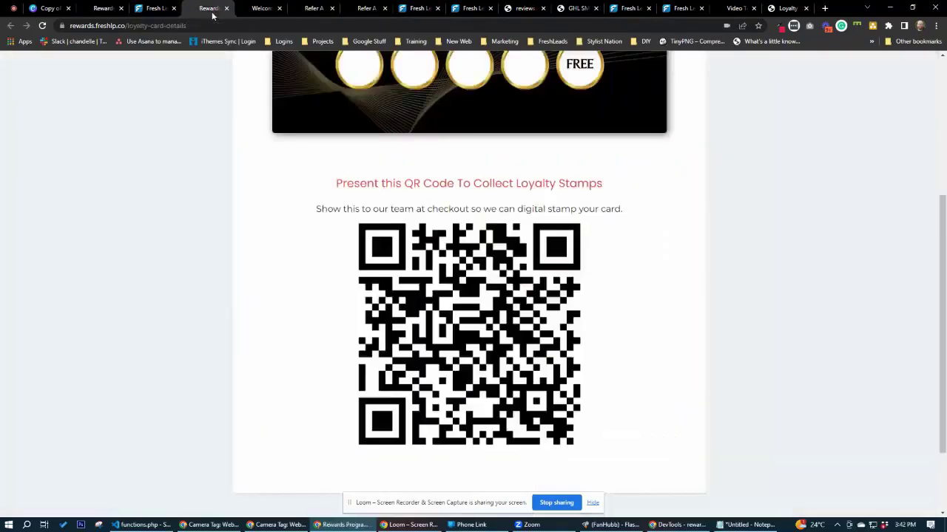
left_click(117, 8)
left_click(518, 9)
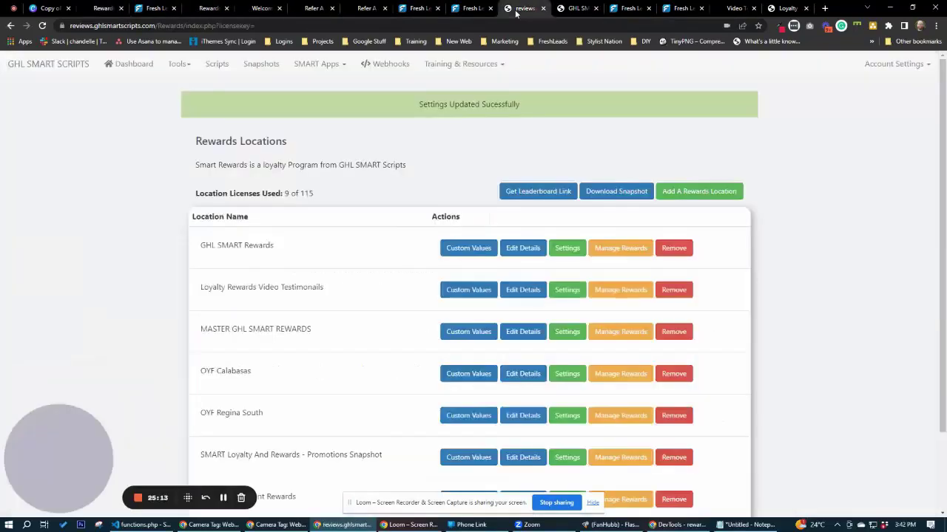
left_click(470, 8)
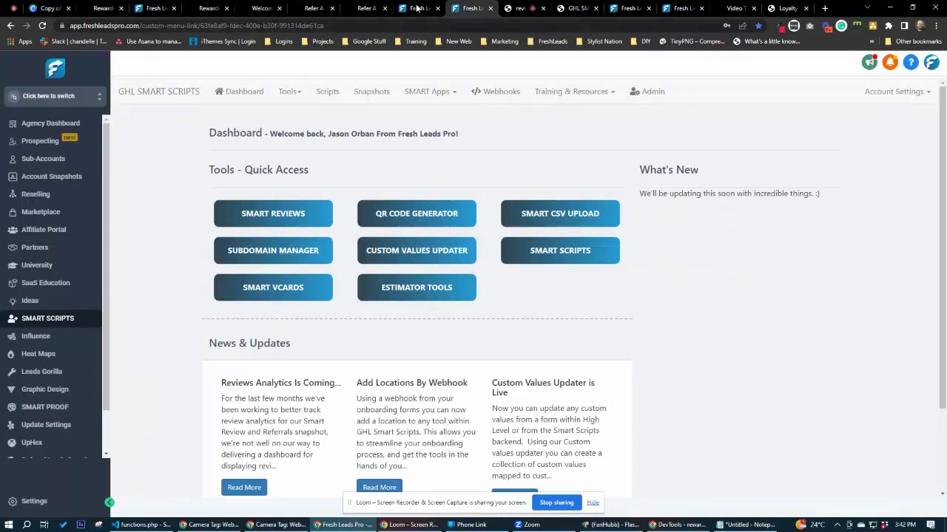
left_click(417, 8)
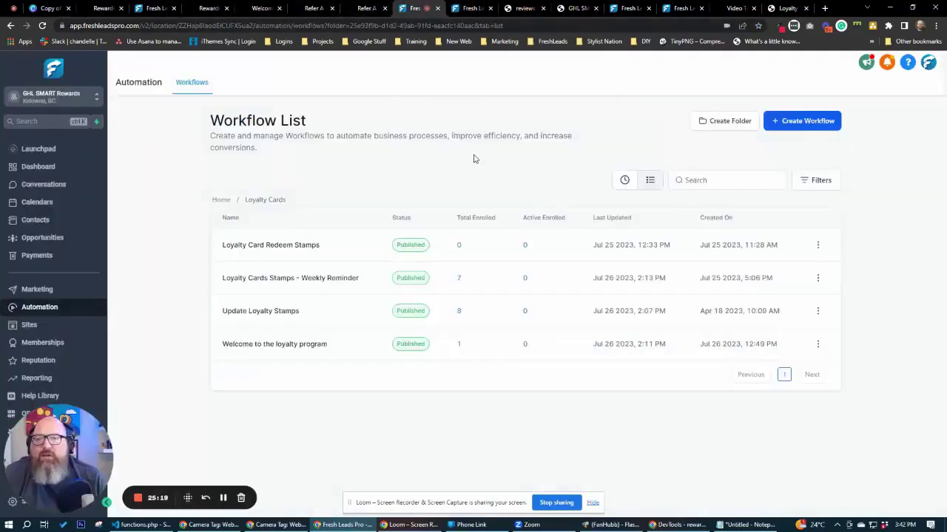
left_click(622, 9)
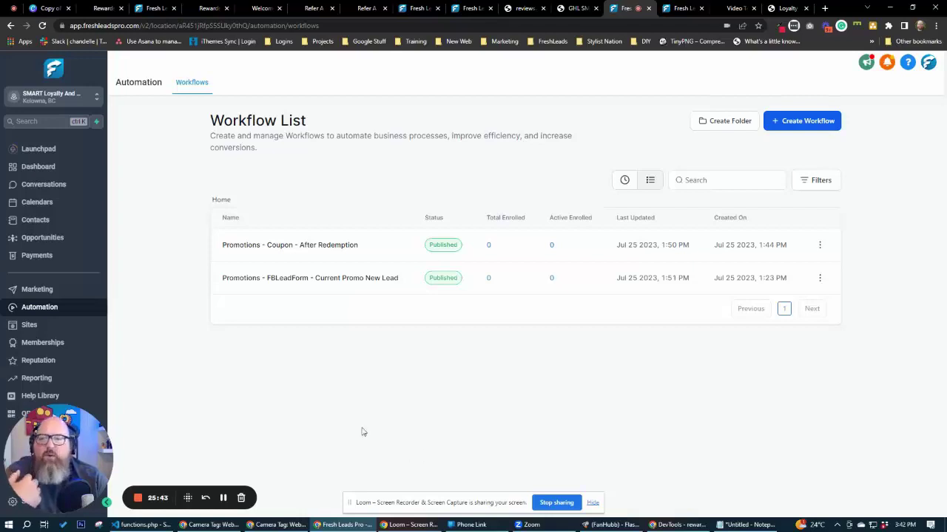
Glance at the account's sites and funnels, then return to the Smart Scripts rewards admin.
left_click(31, 326)
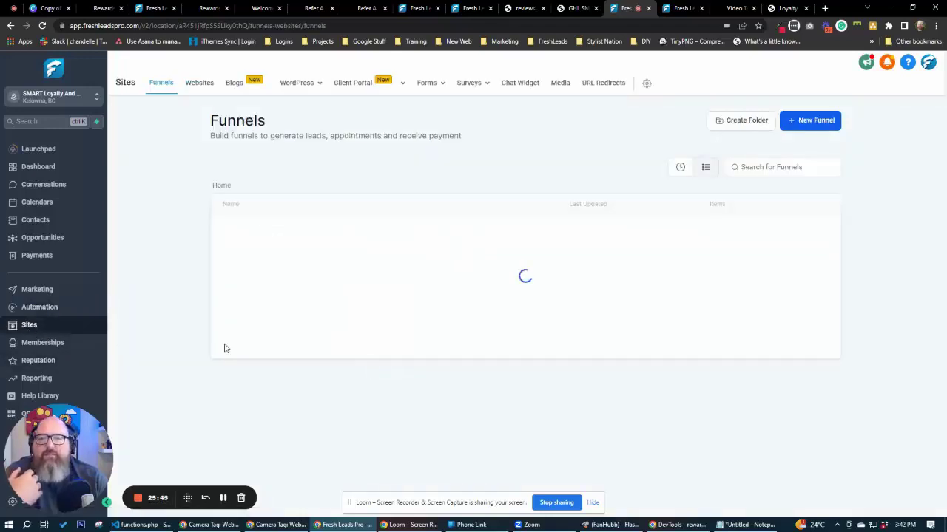
left_click(731, 9)
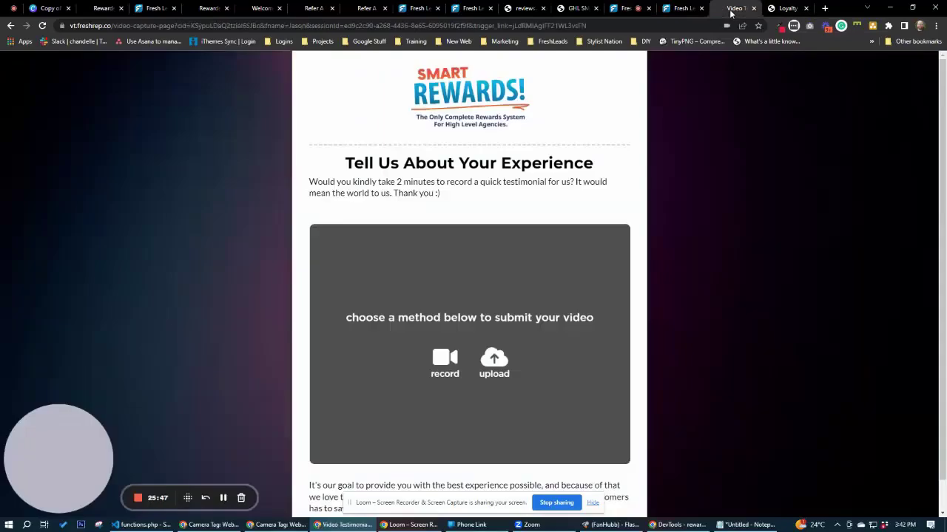
left_click(524, 8)
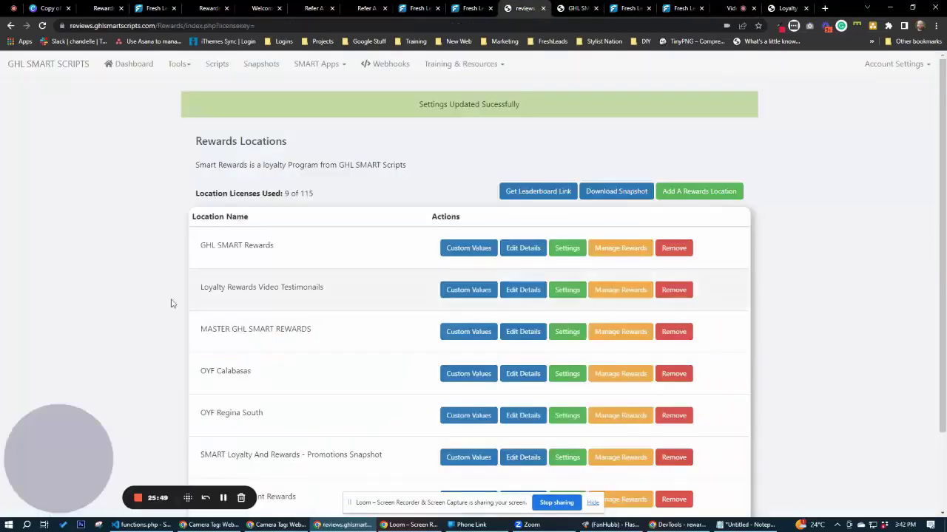
In SMART Apps > Promotions, manage the SMART Loyalty location and start a new promotion.
left_click(336, 67)
left_click(144, 66)
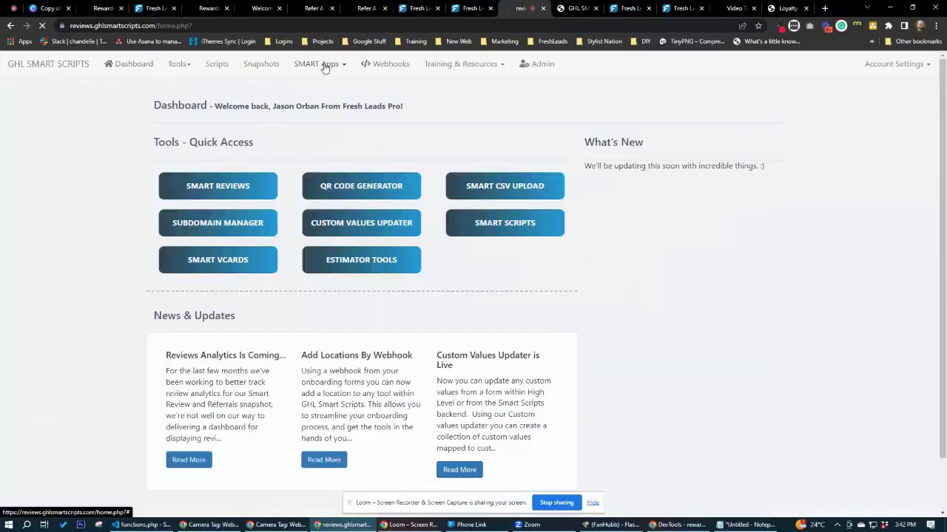
left_click(325, 65)
left_click(330, 276)
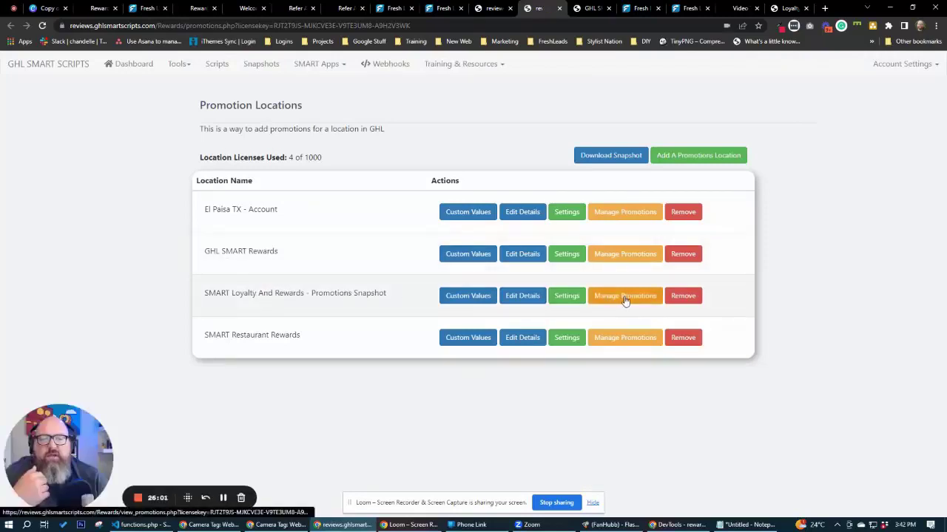
left_click(625, 297)
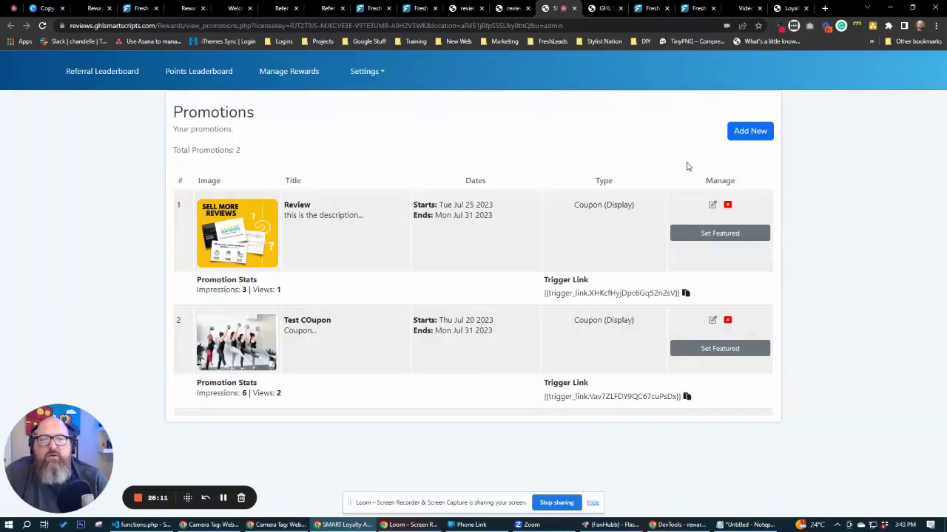
left_click(734, 136)
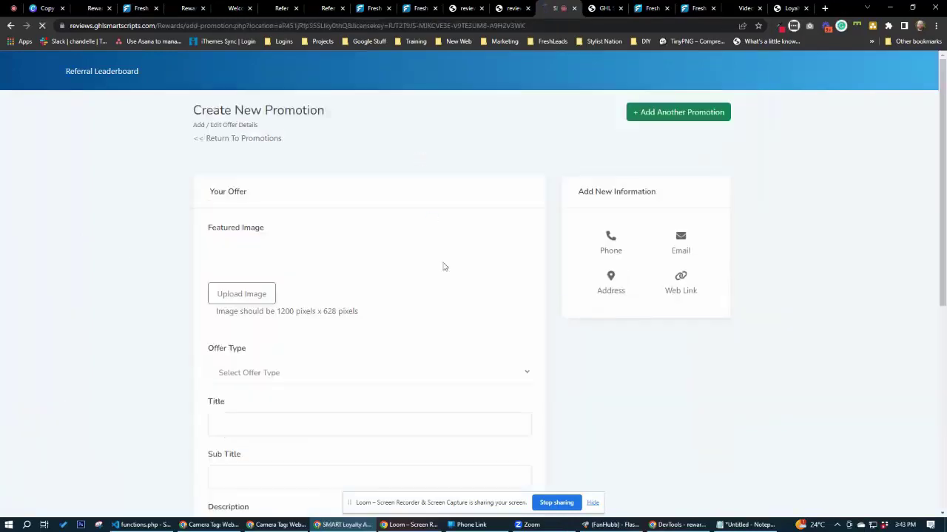
Upload the dog photo 3jG22plQ.jpeg as the promotion's featured image.
left_click(242, 295)
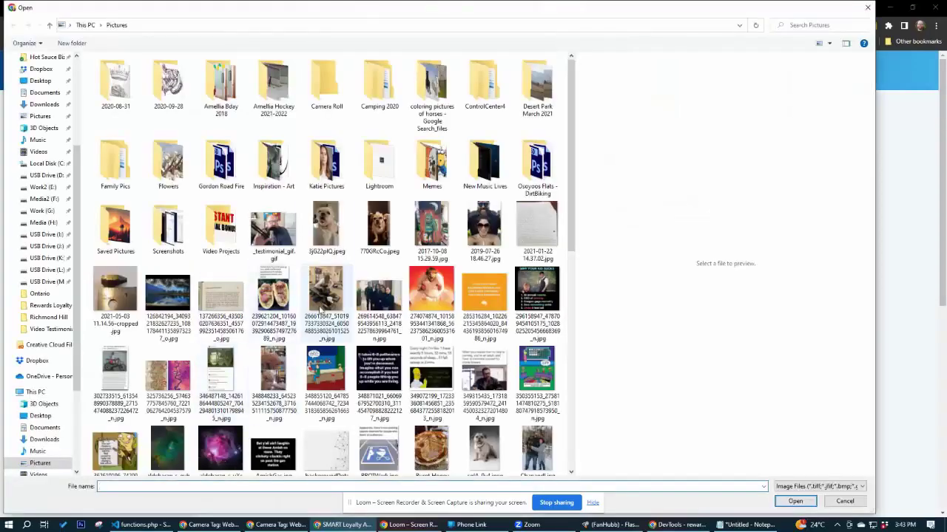
left_click(333, 231)
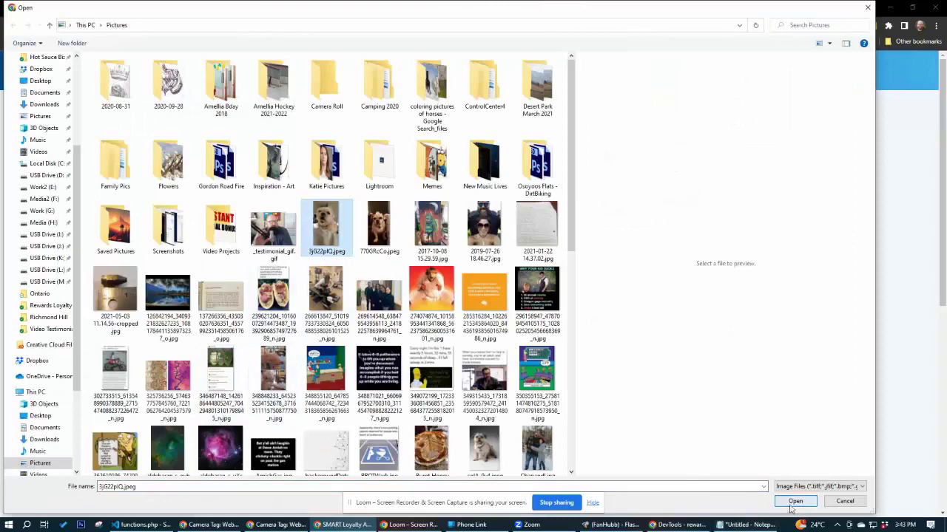
left_click(794, 502)
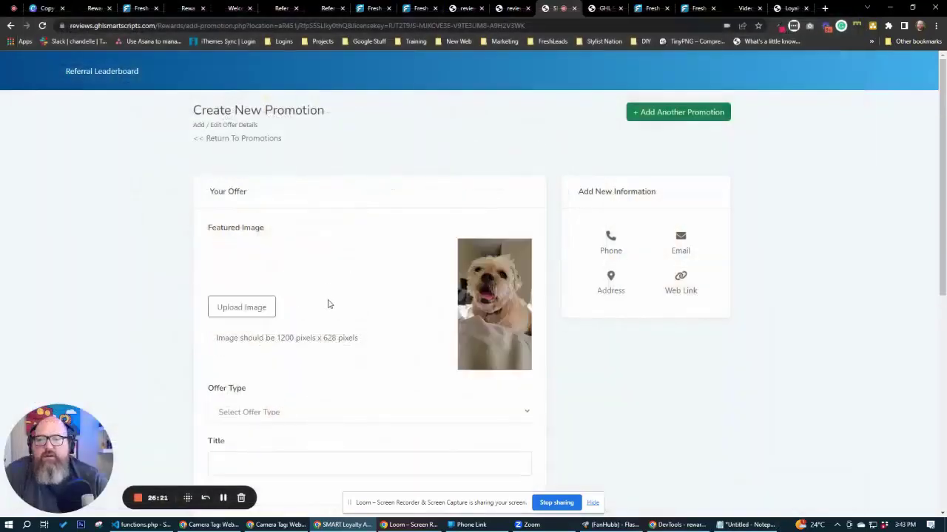
Make the offer an Event on 2023-07-28 from 8:00 AM to 12:00 PM.
scroll(333, 304, "down", 1)
left_click(261, 363)
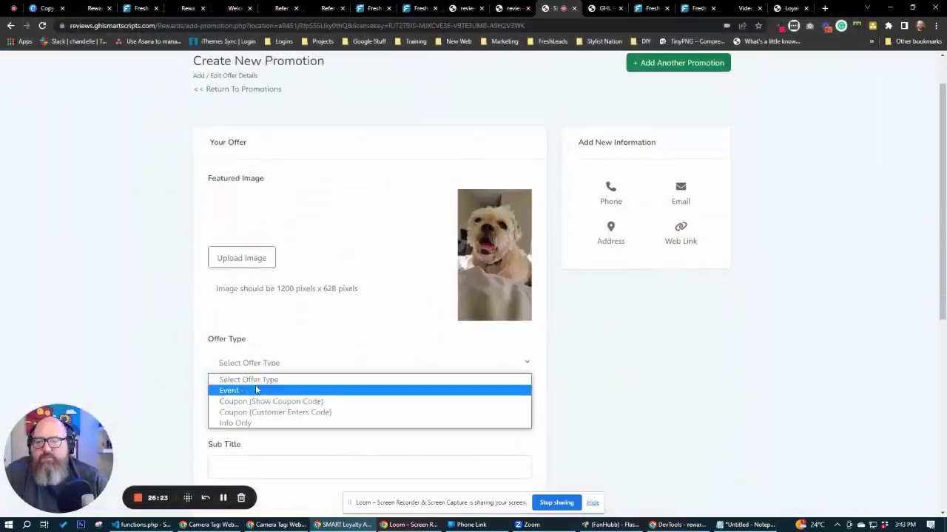
left_click(256, 390)
left_click(278, 439)
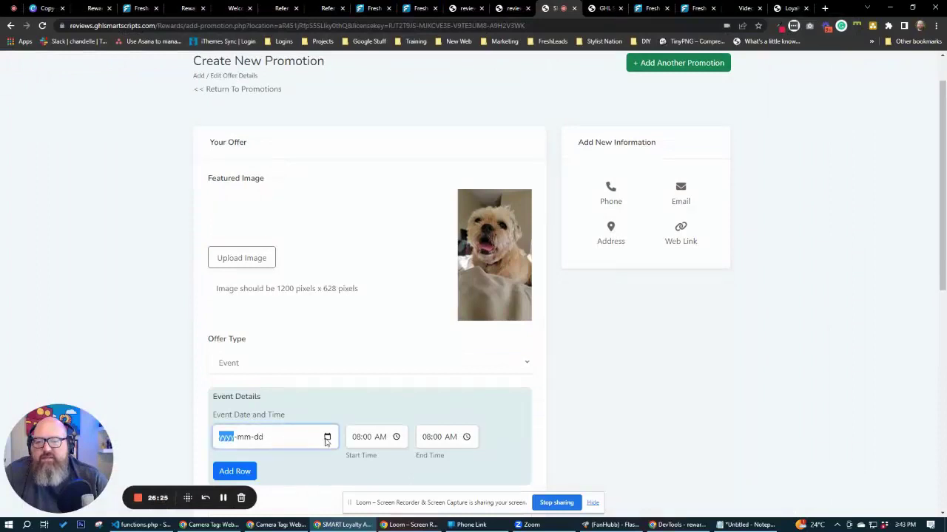
left_click(327, 439)
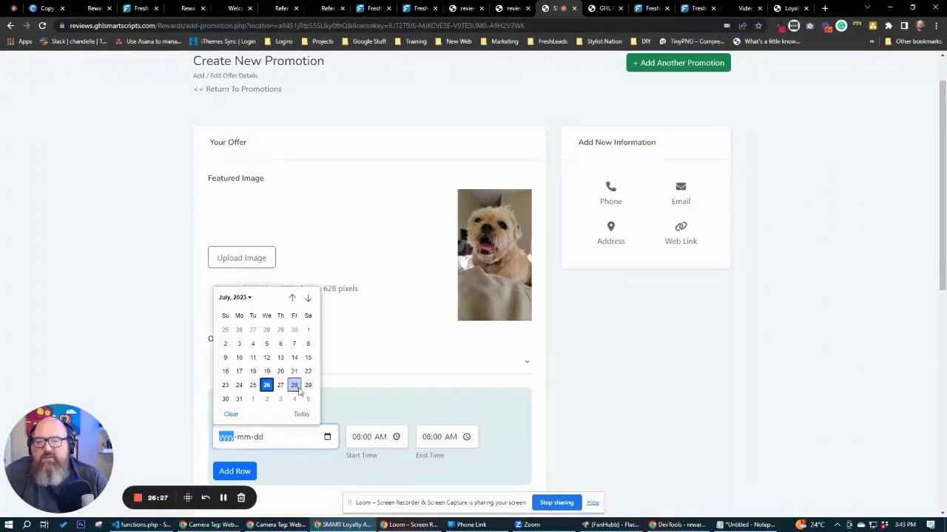
left_click(297, 387)
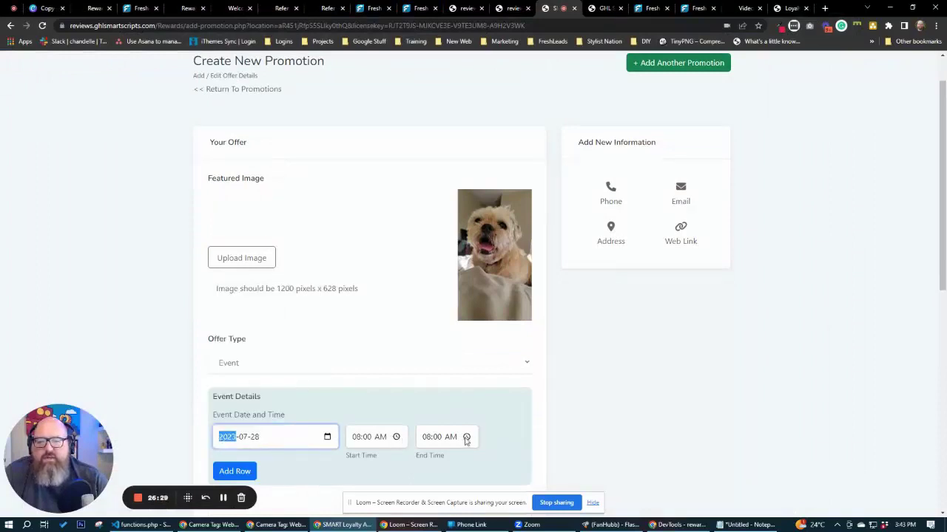
left_click(466, 437)
left_click(431, 380)
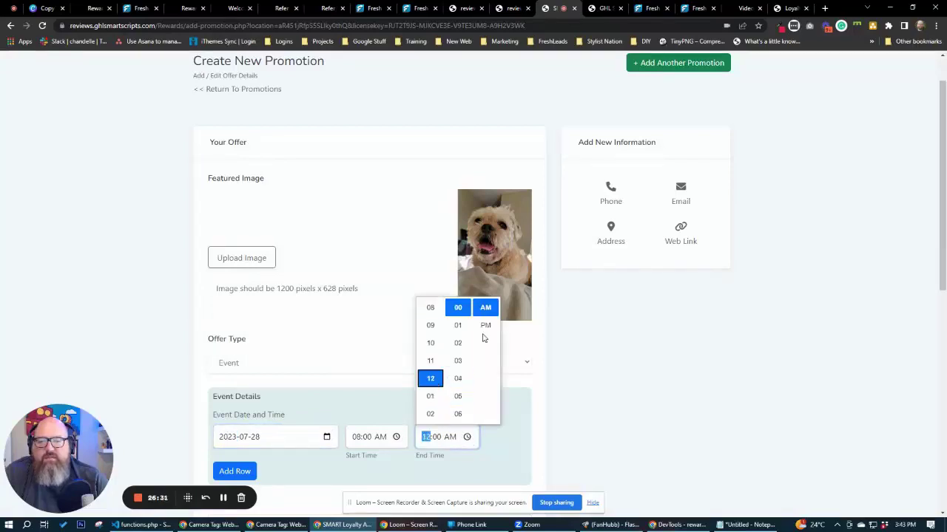
left_click(484, 327)
Fill in the title, subtitle and description 'Come see my dog. He's 15.'.
scroll(581, 413, "down", 3)
left_click(255, 284)
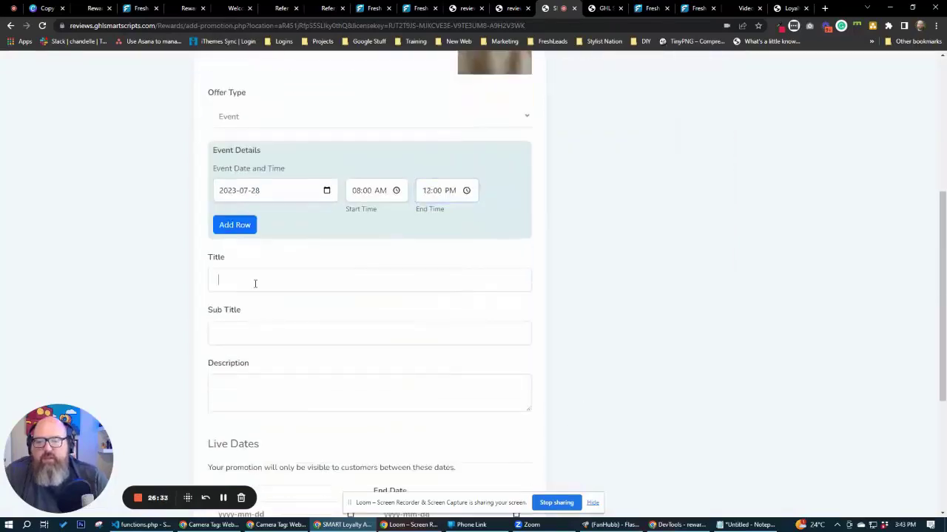
type("Title")
type("Sub")
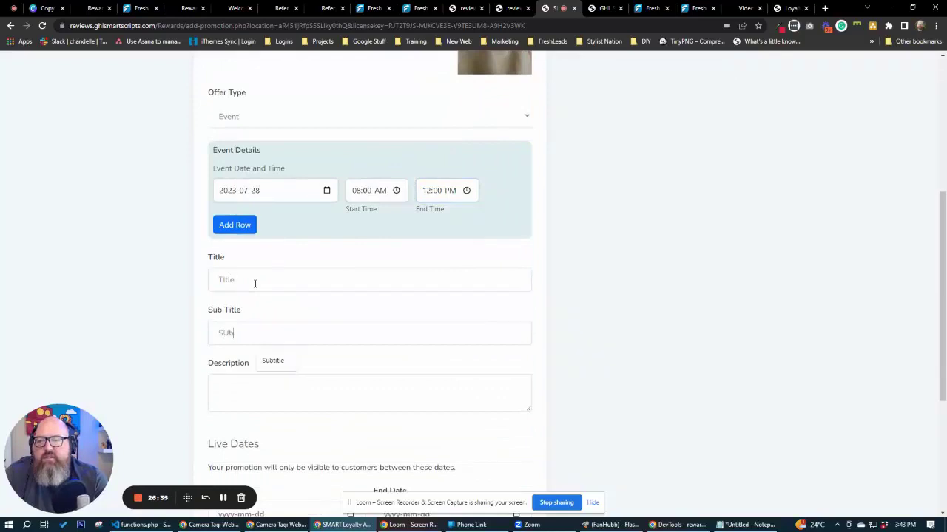
type("title")
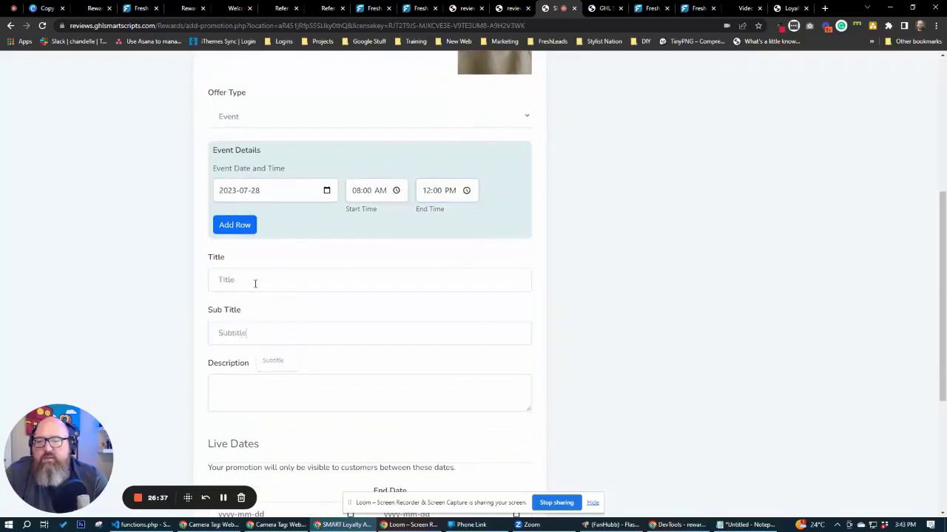
key("Tab")
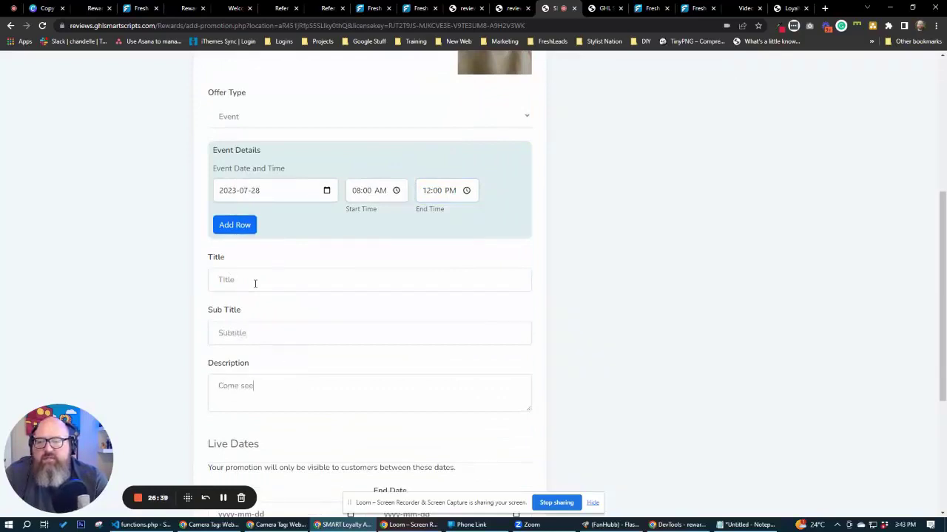
type("Come see my dog. ")
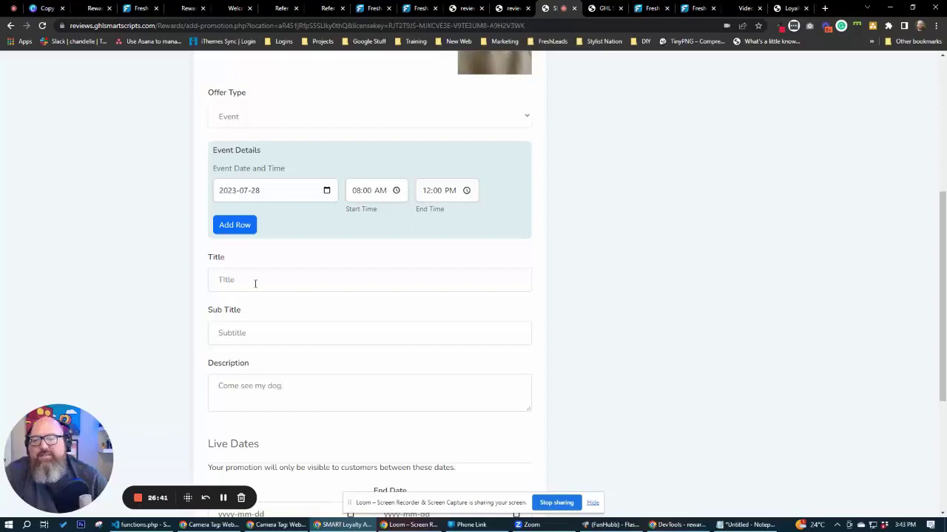
type("He's 15.")
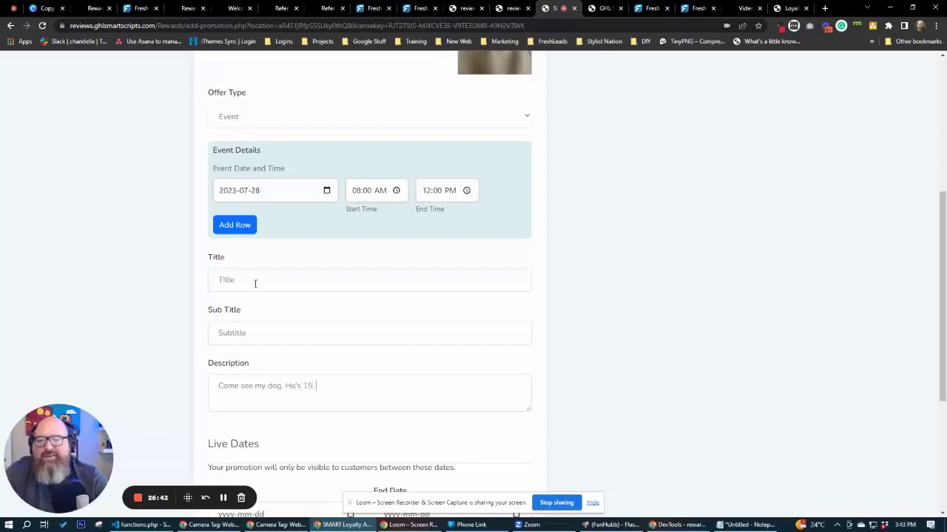
Set the promotion to run July 26–31 and save it.
scroll(141, 340, "down", 3)
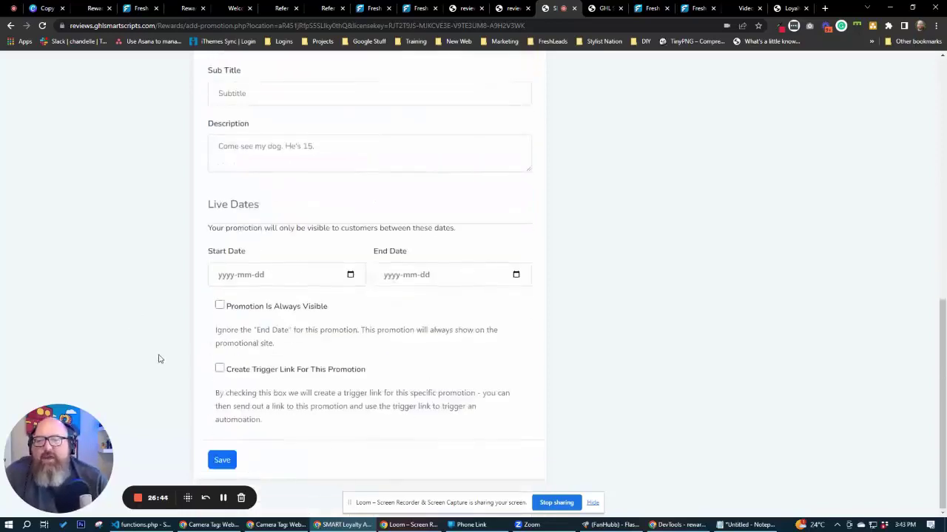
left_click(351, 275)
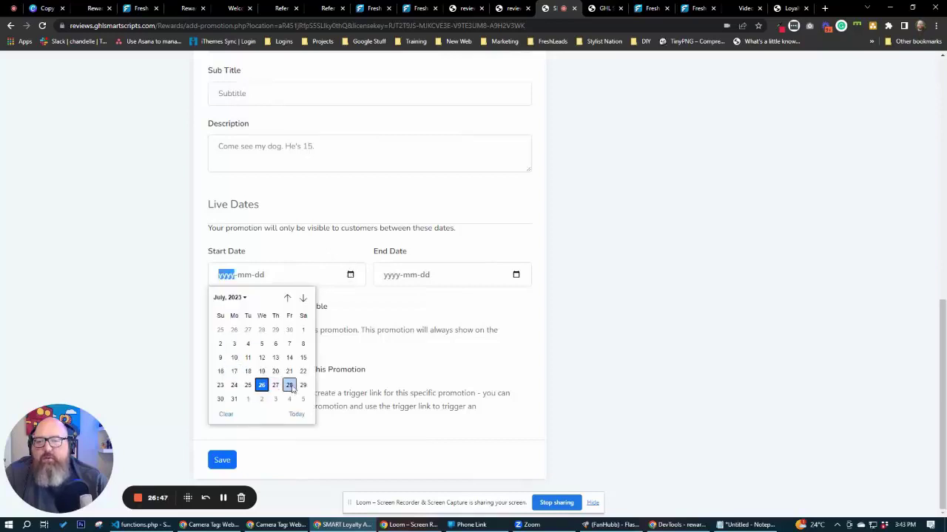
left_click(262, 385)
left_click(516, 275)
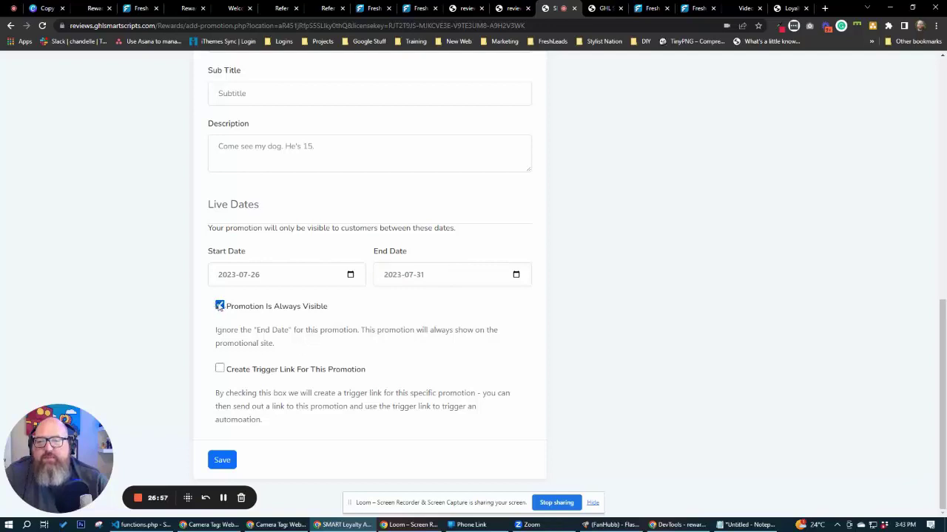
left_click(221, 465)
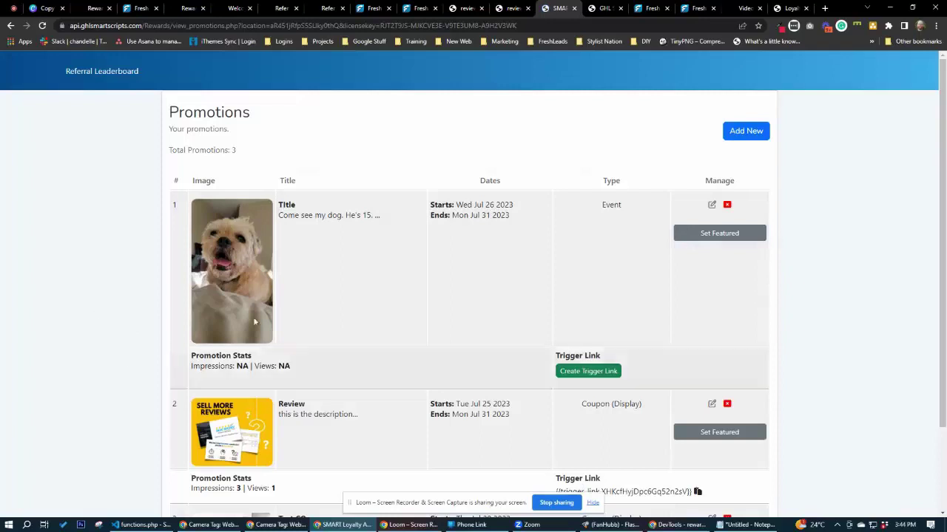
Review the promotions list, then go to the Fresh Leads Pro Funnels page.
scroll(227, 428, "down", 1)
scroll(227, 428, "down", 2)
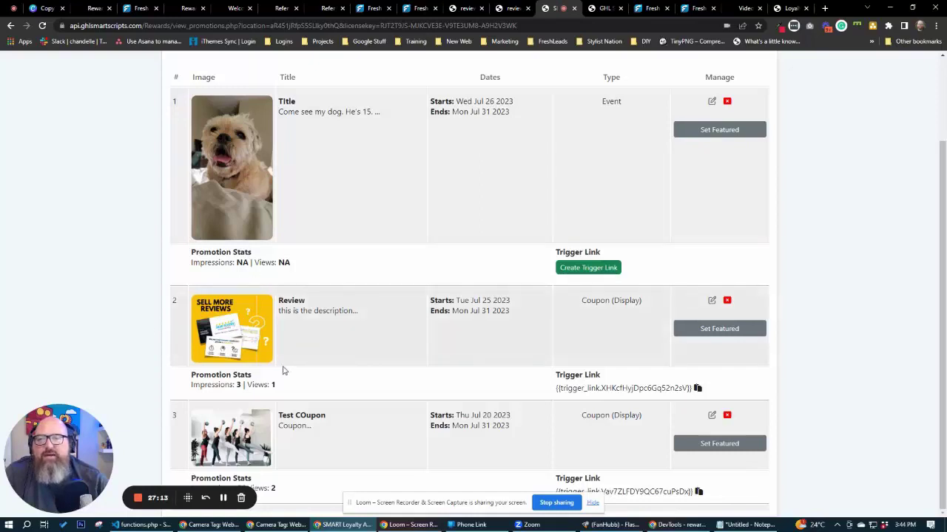
left_click(508, 9)
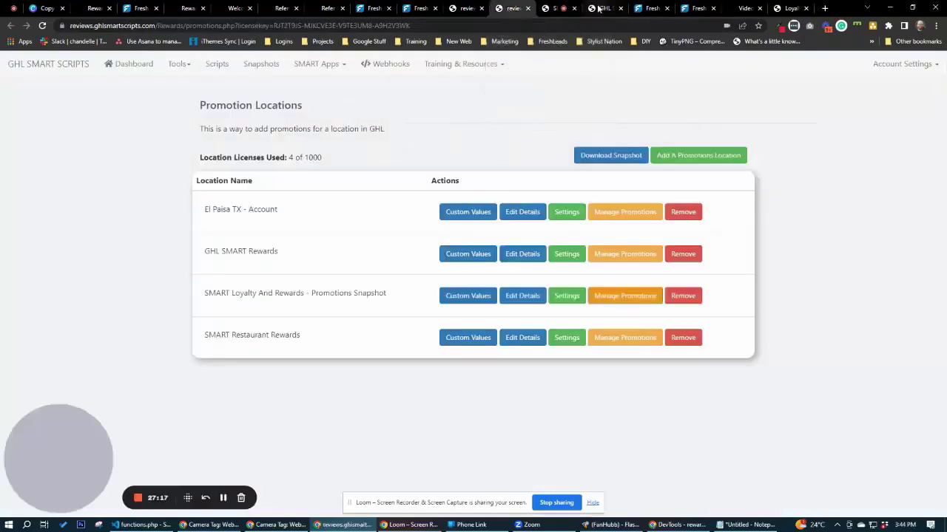
left_click(459, 10)
left_click(420, 8)
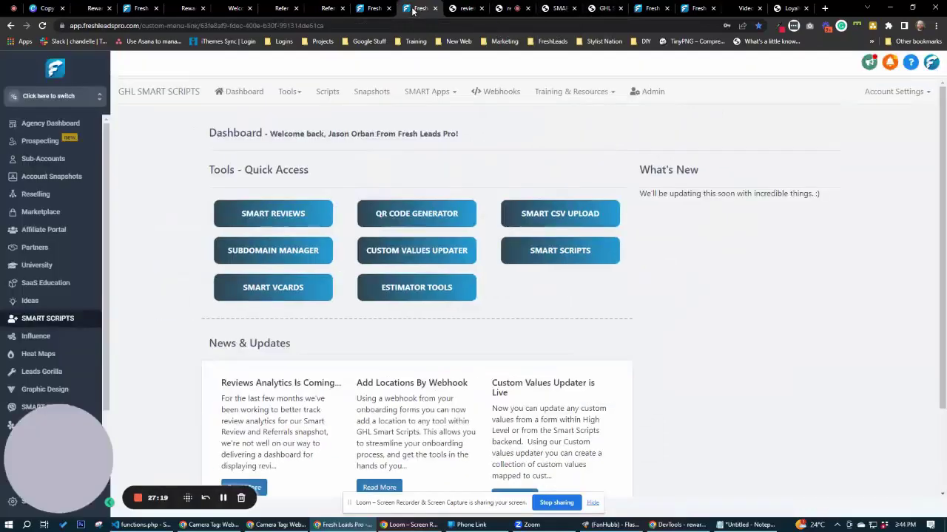
left_click(374, 8)
left_click(649, 8)
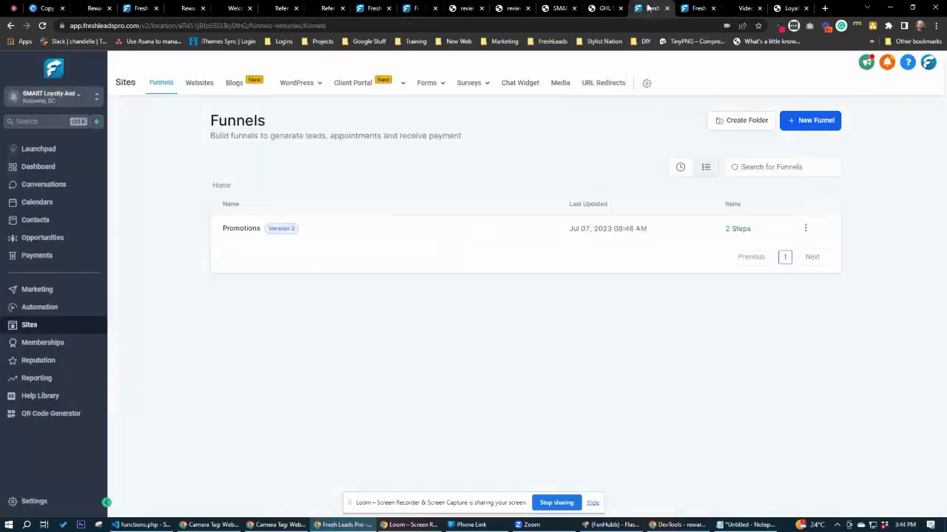
Open the Promotions funnel's Display Promotions step as a live page.
left_click(244, 230)
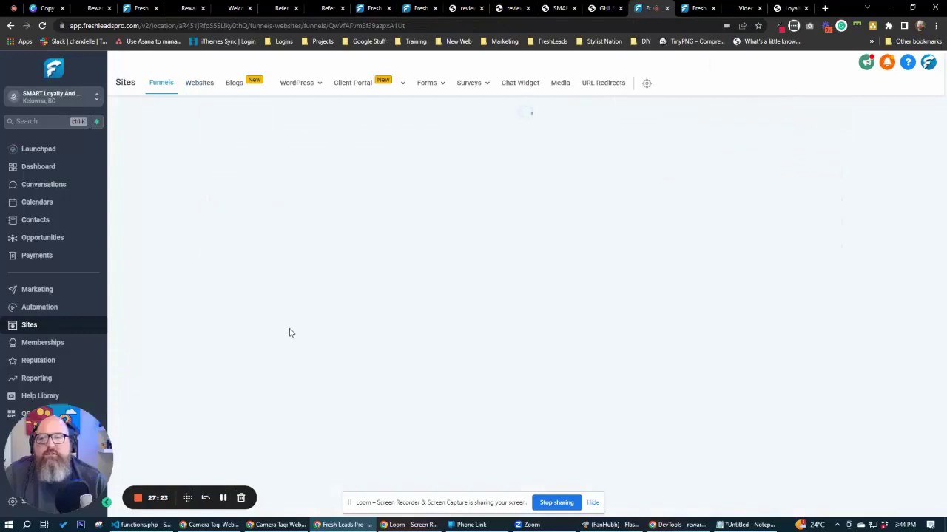
left_click(167, 209)
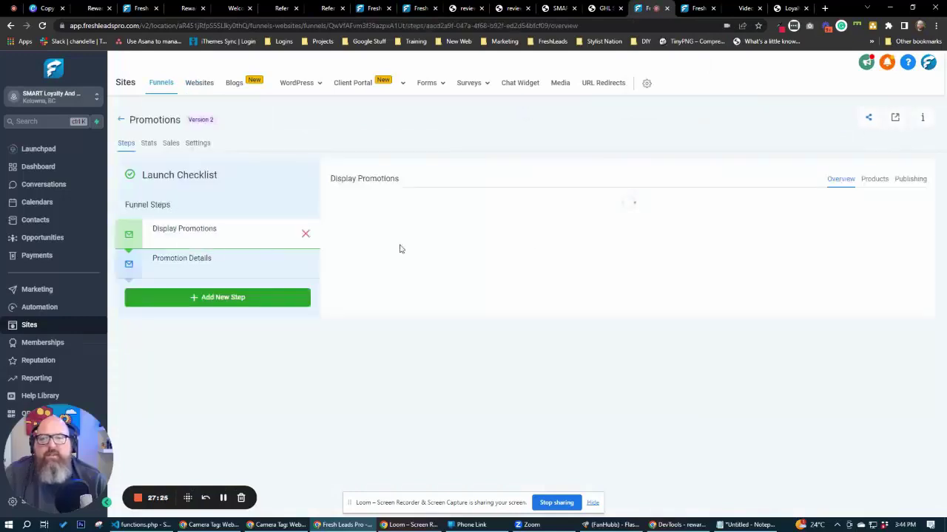
left_click(899, 119)
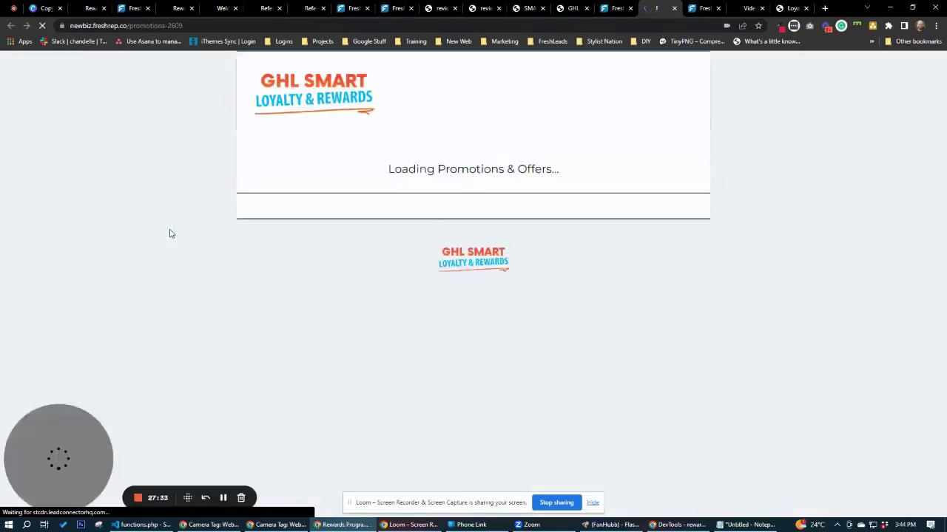
View the Review promotion's details, then go back to the promotions page.
scroll(171, 234, "down", 3)
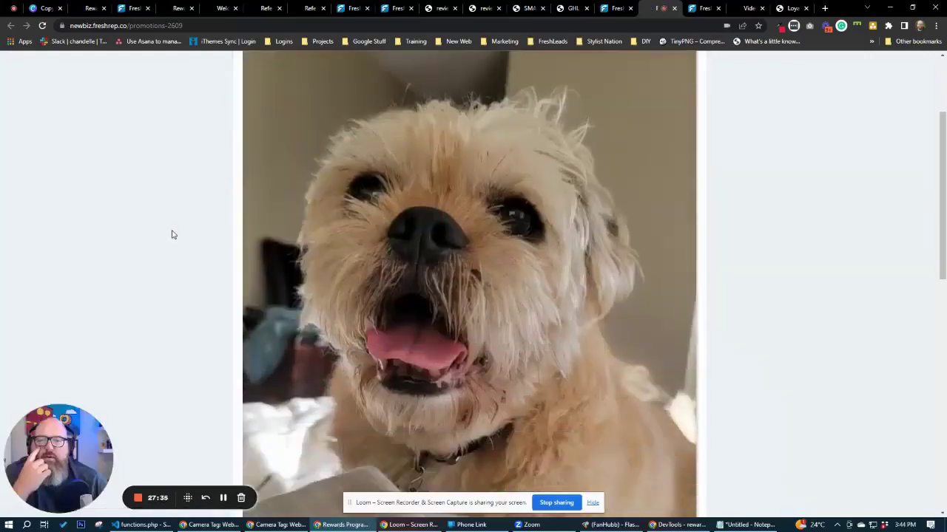
scroll(175, 235, "down", 4)
scroll(175, 235, "down", 4)
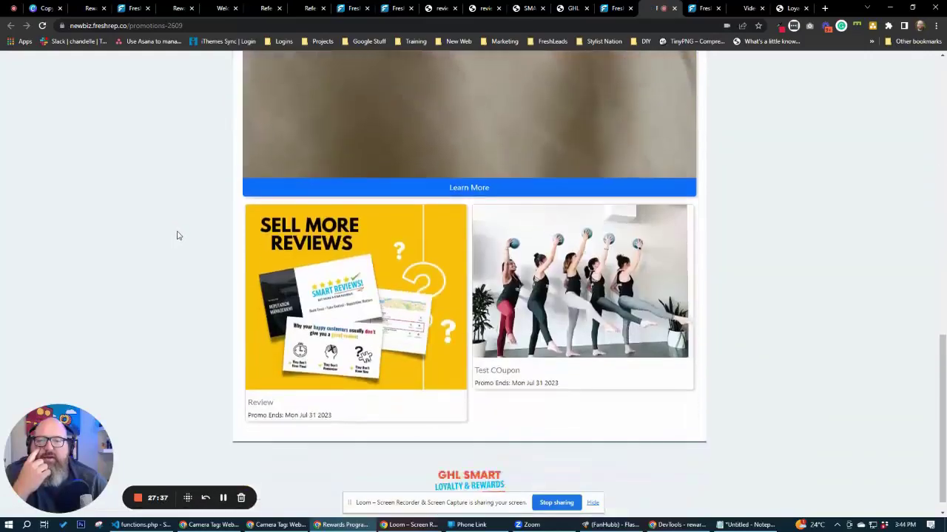
scroll(178, 237, "up", 3)
scroll(179, 236, "down", 4)
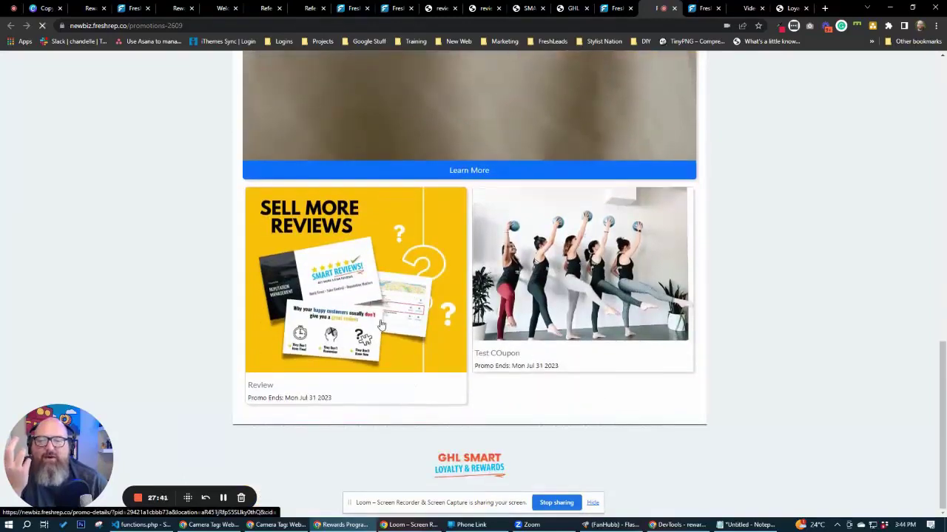
left_click(379, 324)
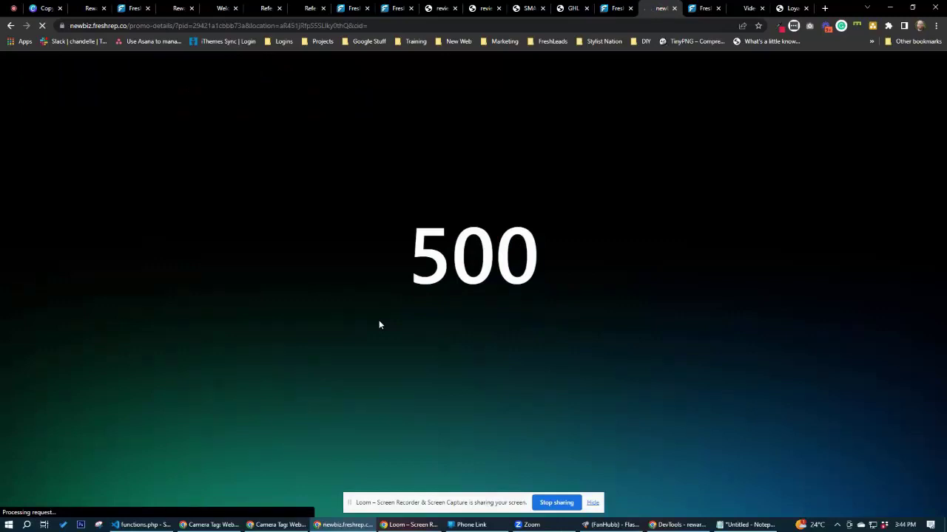
key("alt+Left")
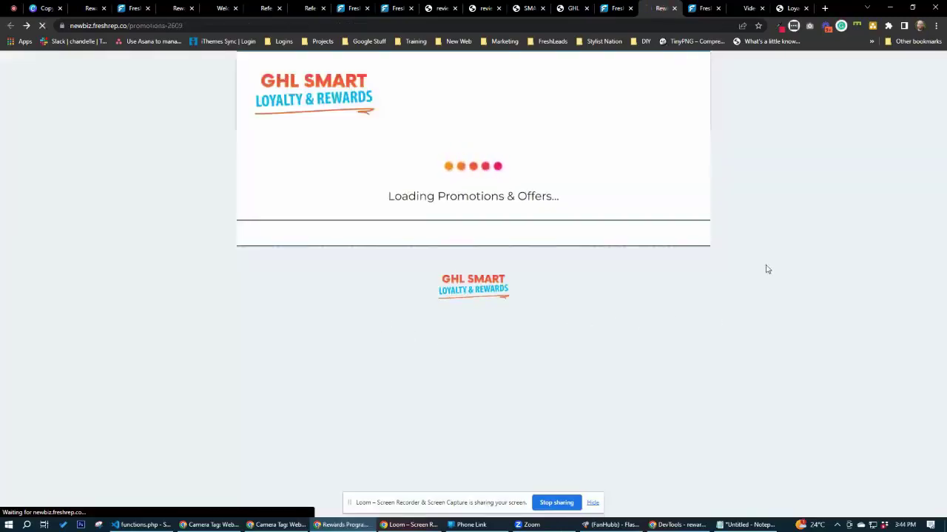
Open the dog promotion's details and check its add-to-calendar options.
scroll(777, 287, "down", 4)
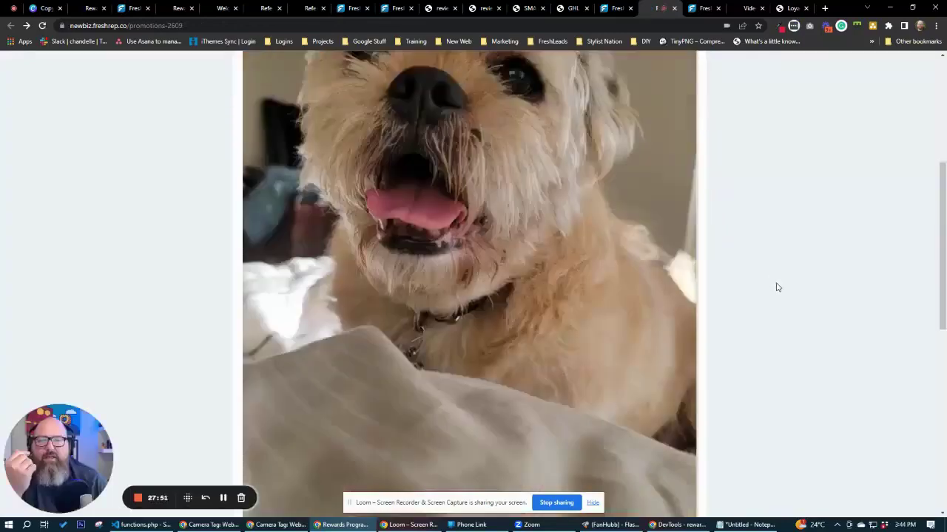
left_click(542, 306)
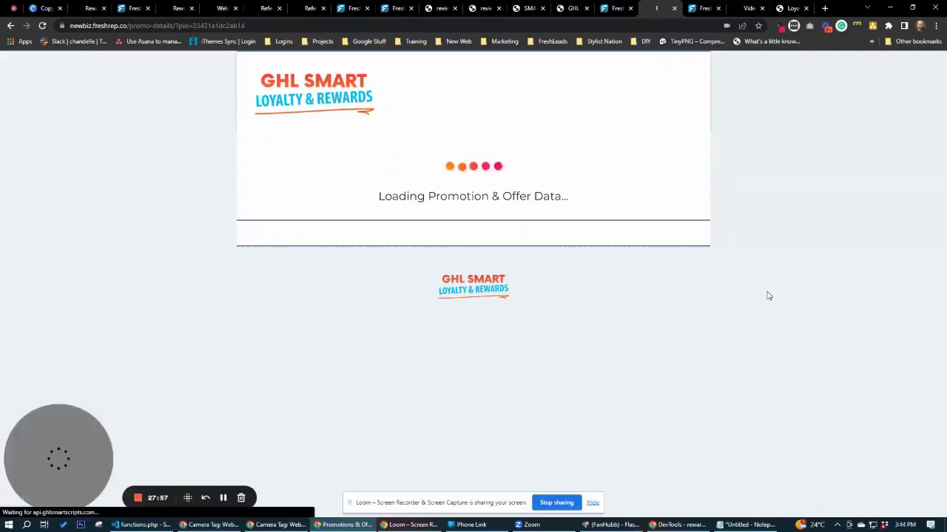
scroll(769, 295, "down", 8)
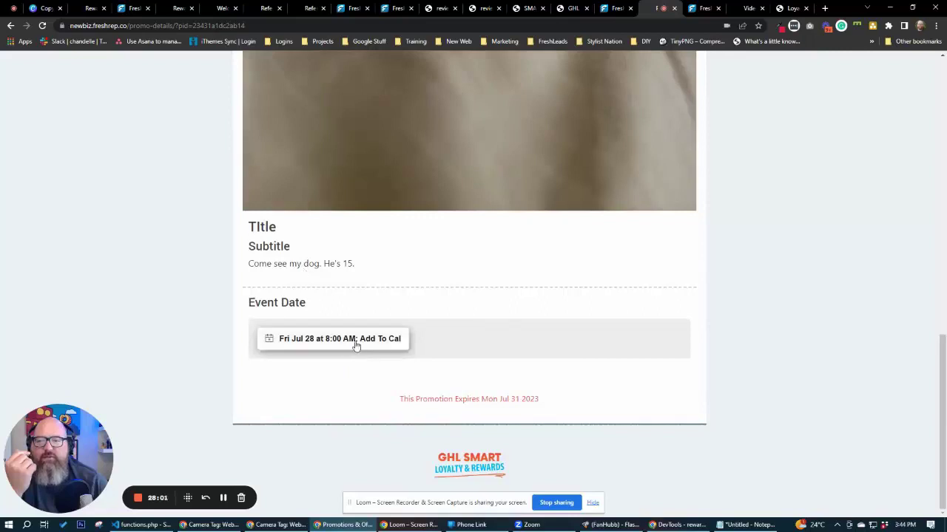
left_click(355, 340)
left_click(477, 303)
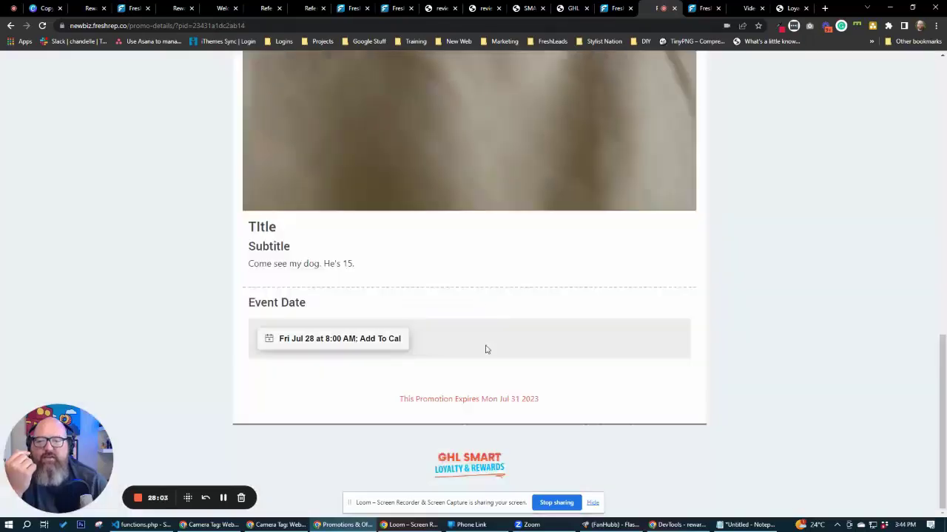
Switch over to the Promotion Locations list in the admin.
left_click(569, 9)
left_click(528, 9)
left_click(484, 8)
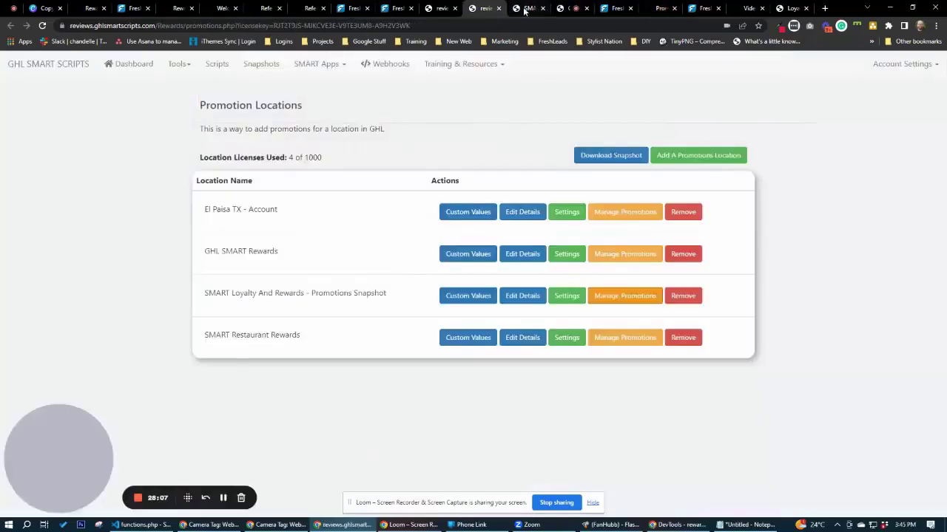
Open the dog promotion for editing, then switch to the live newbiz.freshrep.co promotions page.
left_click(528, 8)
left_click(712, 101)
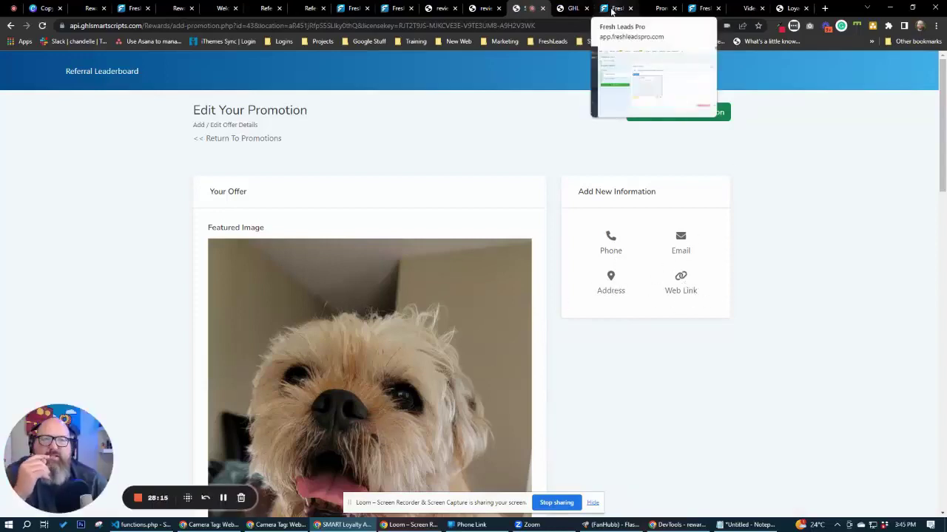
left_click(613, 9)
left_click(571, 8)
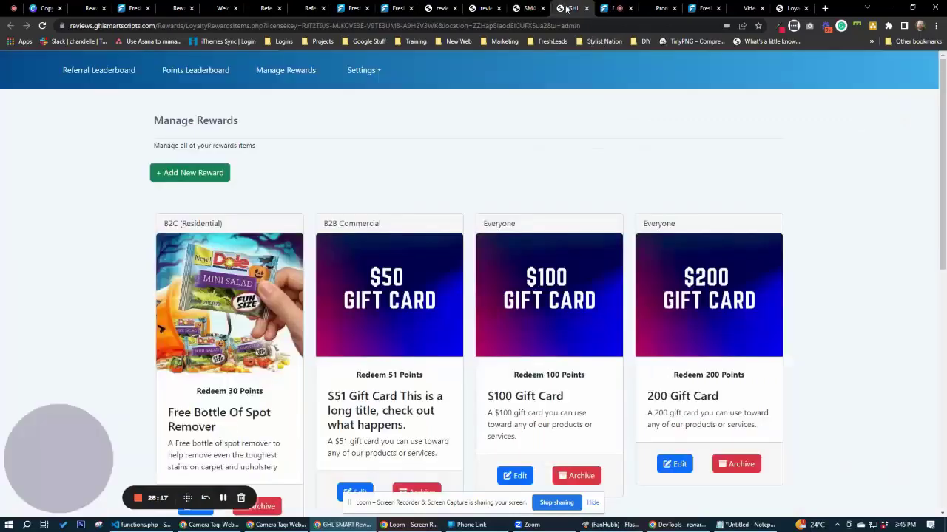
left_click(660, 9)
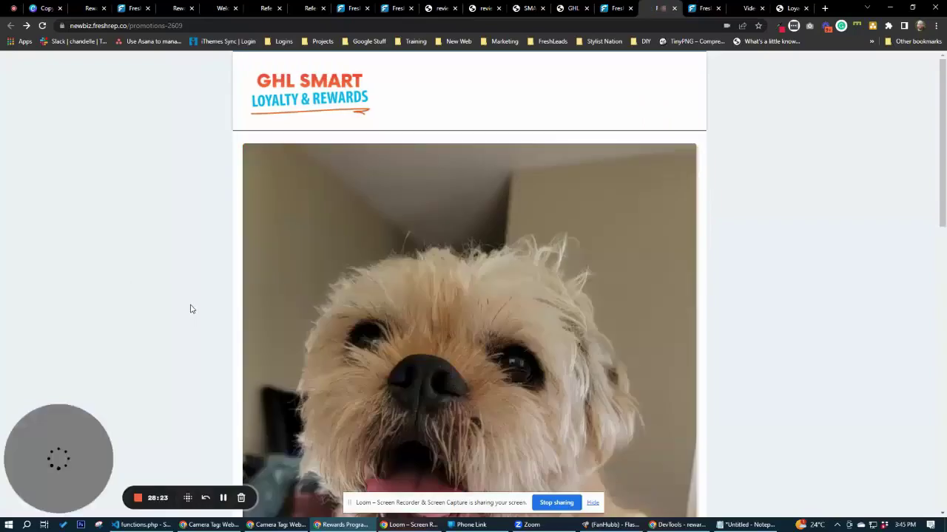
Try redeeming the Sell More Reviews coupon, which reports it's already redeemed.
scroll(207, 318, "down", 8)
scroll(295, 348, "down", 1)
left_click(357, 373)
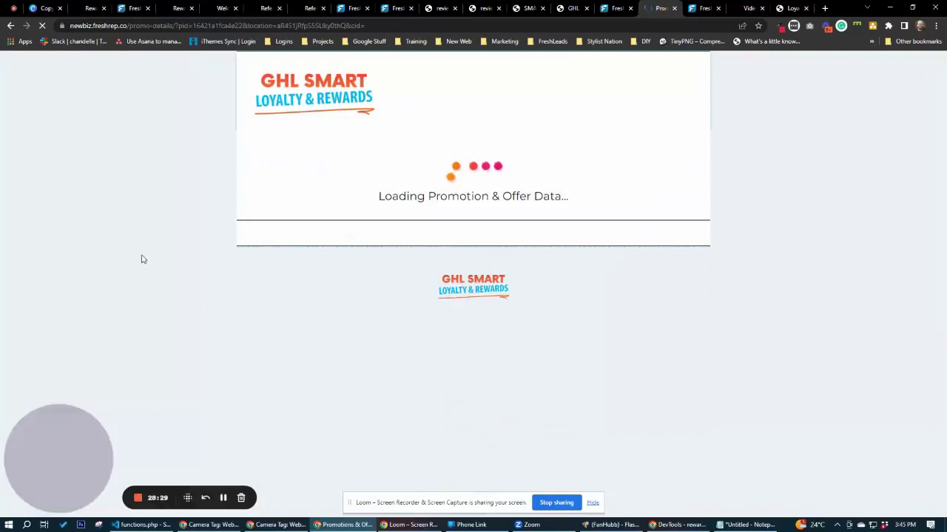
scroll(163, 265, "down", 4)
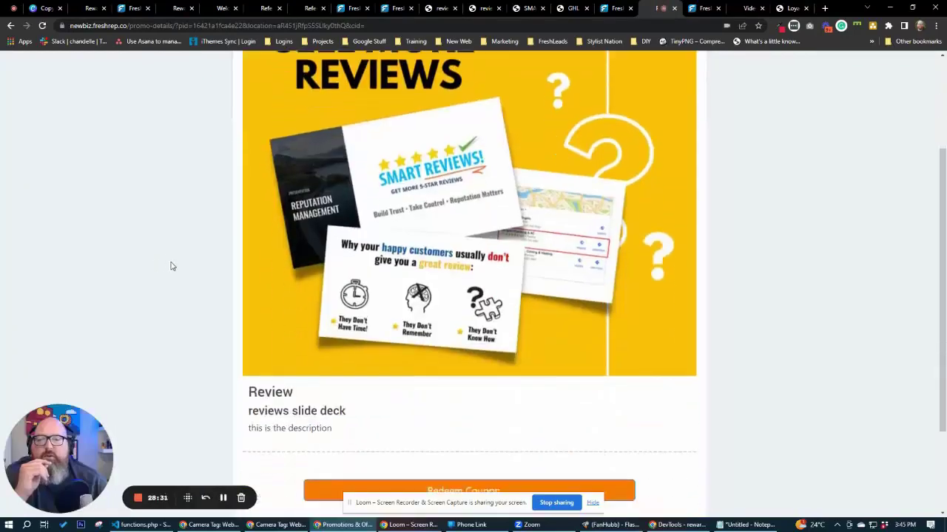
scroll(449, 272, "up", 3)
scroll(481, 344, "down", 3)
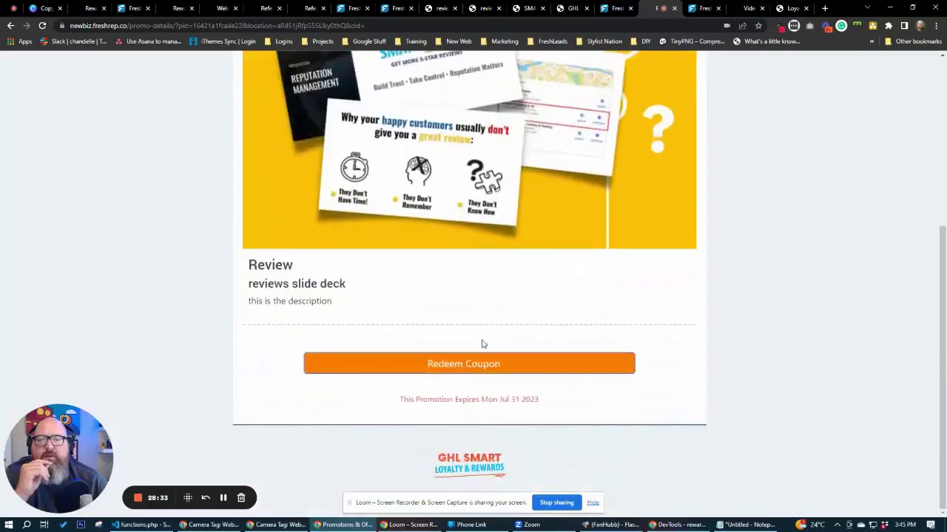
left_click(480, 364)
left_click(469, 383)
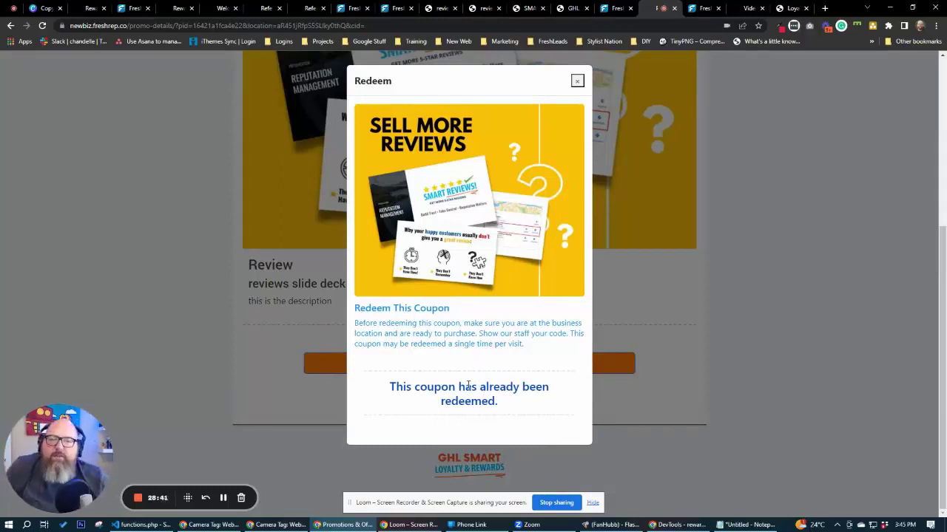
left_click_drag(423, 389, 485, 403)
left_click(515, 409)
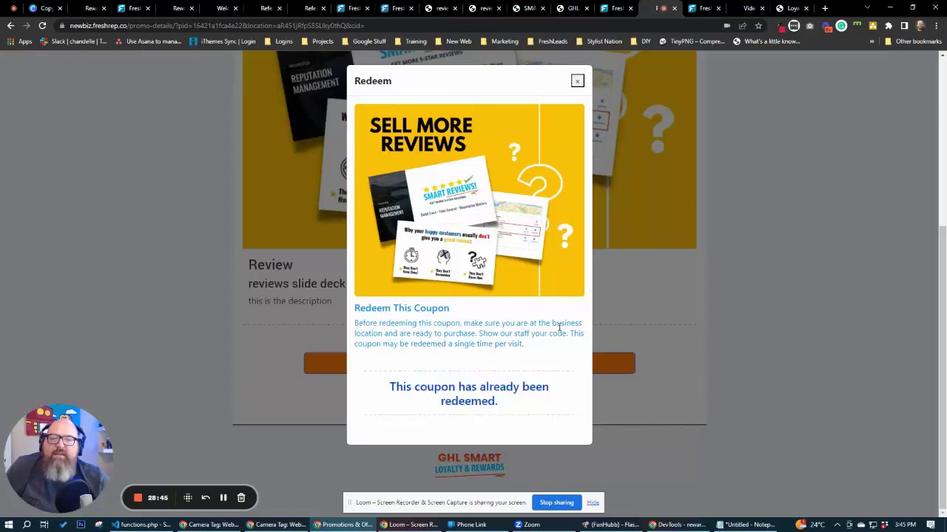
left_click(578, 81)
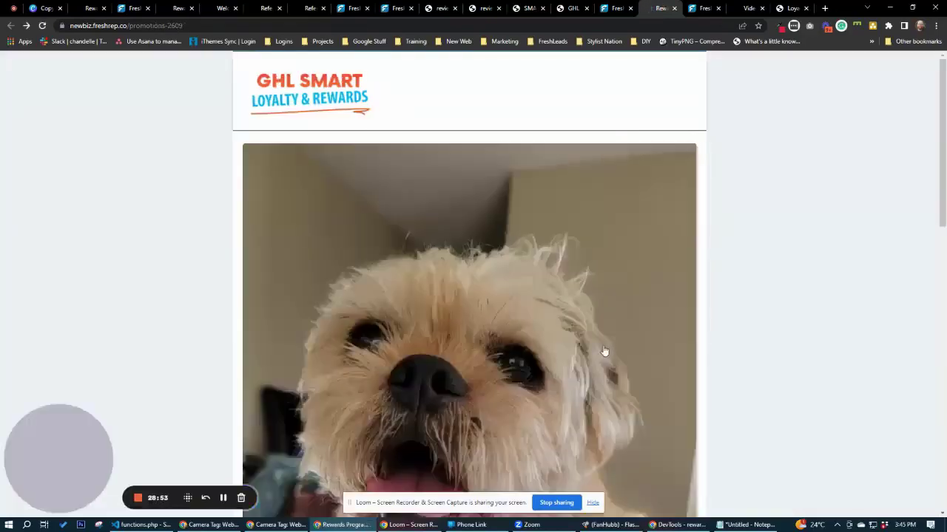
Open the Test COupon promotion and try redeeming it, also already redeemed.
scroll(621, 370, "down", 6)
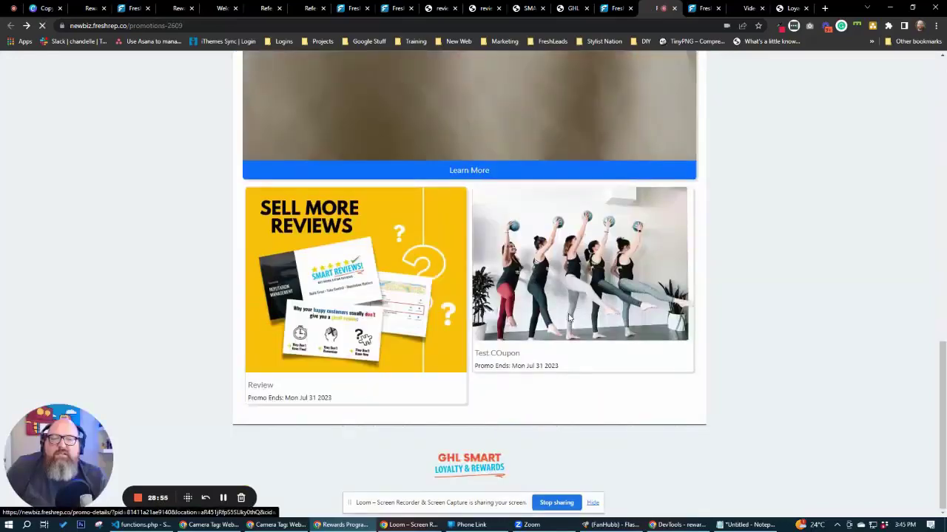
left_click(701, 355)
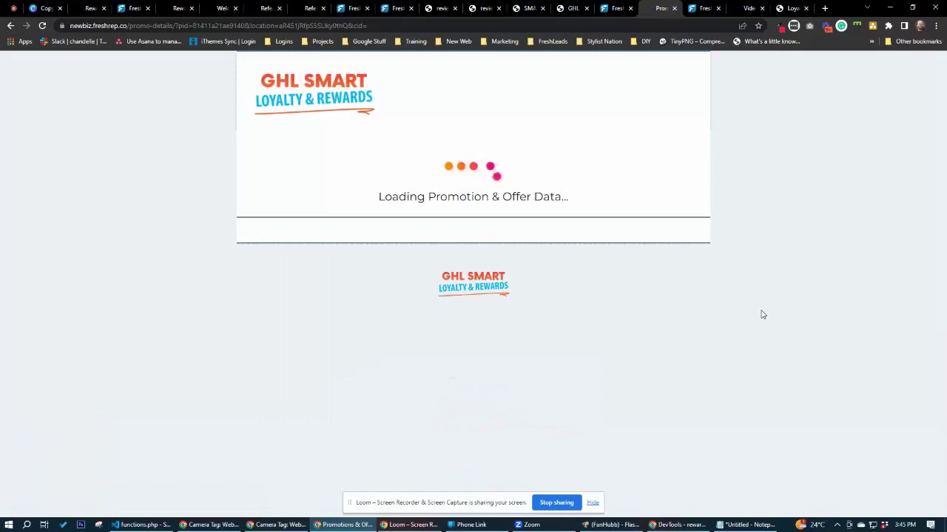
left_click(572, 8)
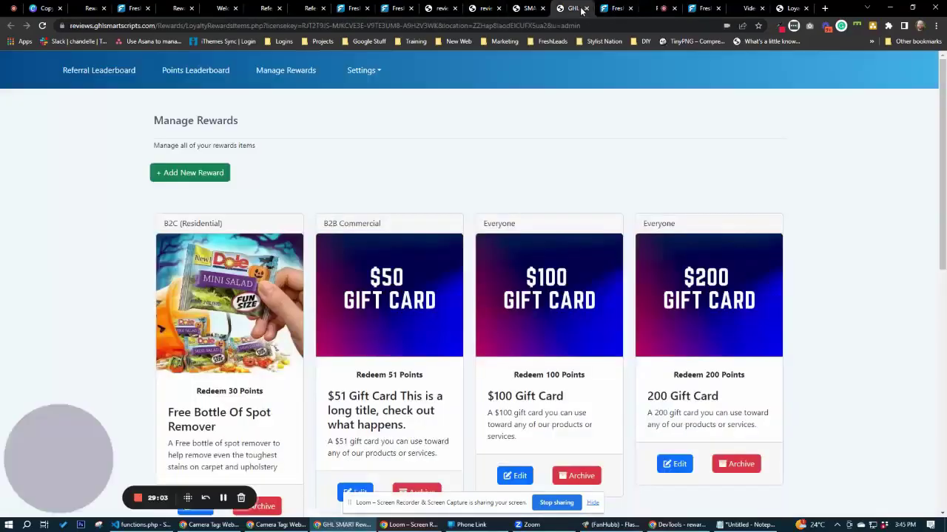
left_click(516, 9)
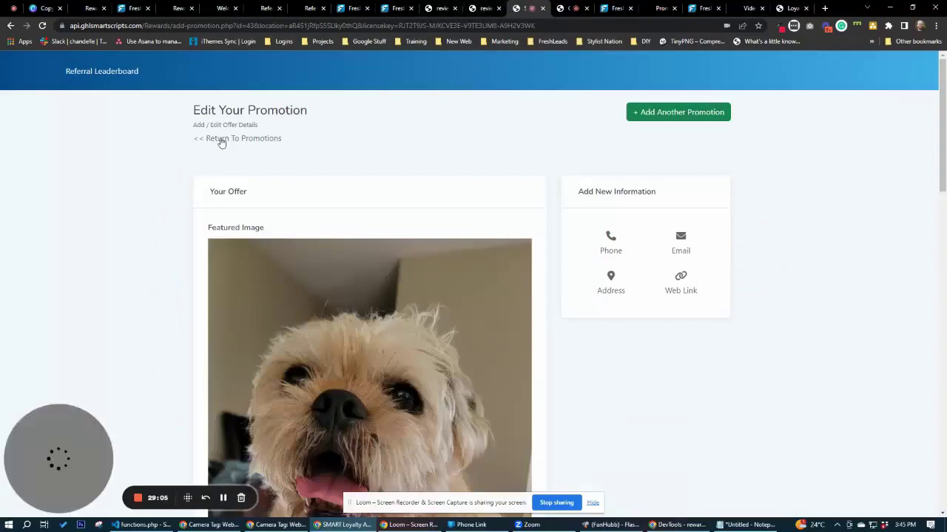
left_click(220, 139)
left_click(658, 8)
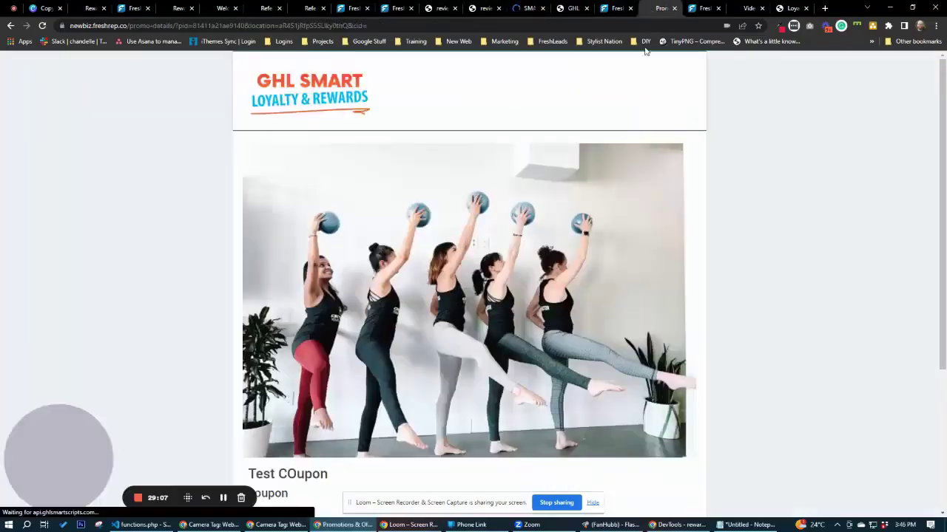
scroll(764, 267, "down", 3)
left_click(453, 367)
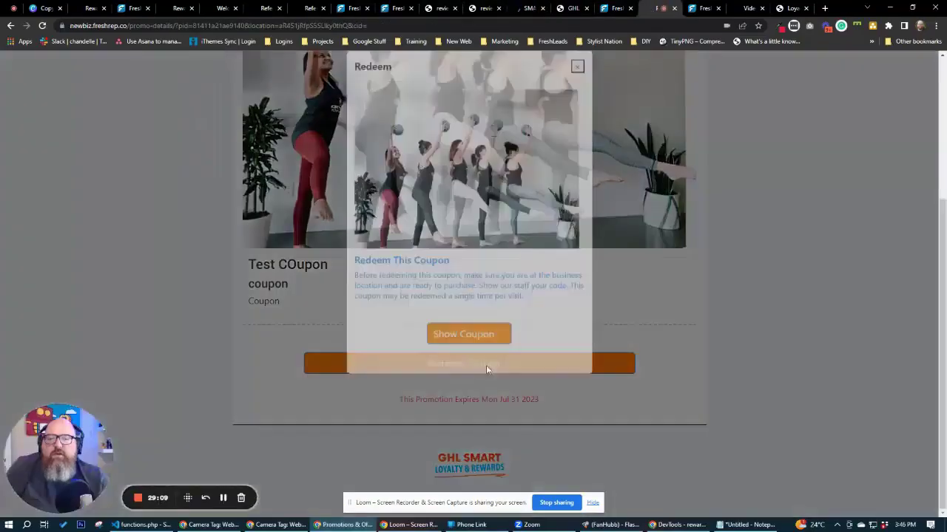
left_click(486, 347)
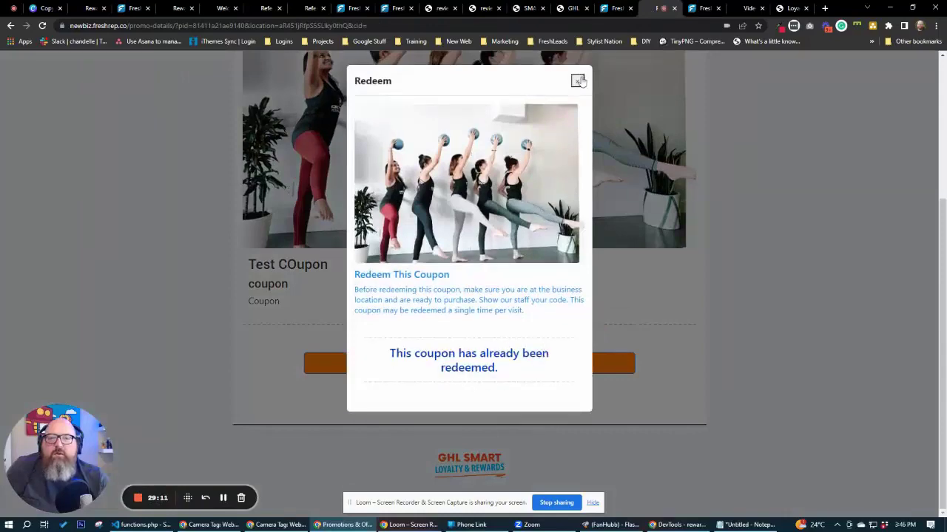
left_click(577, 80)
scroll(765, 247, "up", 3)
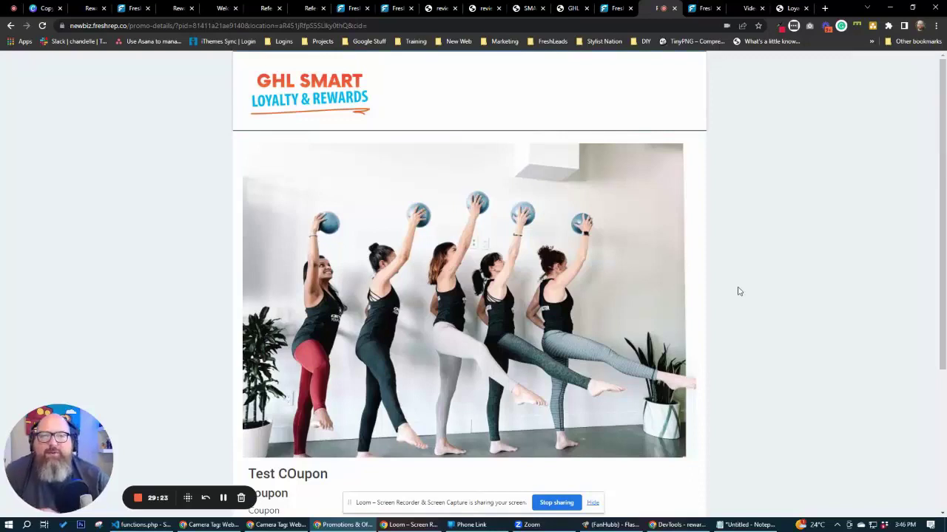
Switch to the Video Testimonial tab showing 'Tell Us About Your Experience'.
left_click(748, 8)
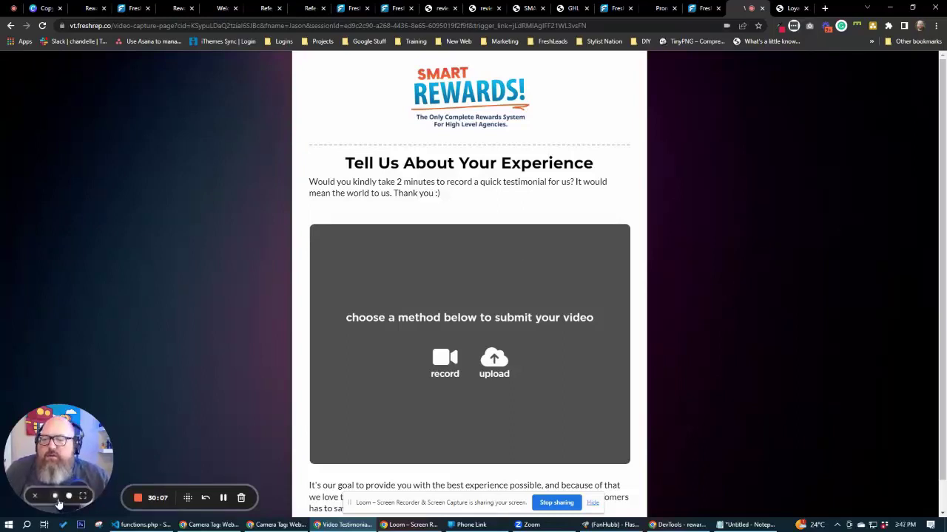
Choose webcam recording in the Smart Rewards capture panel.
left_click(58, 495)
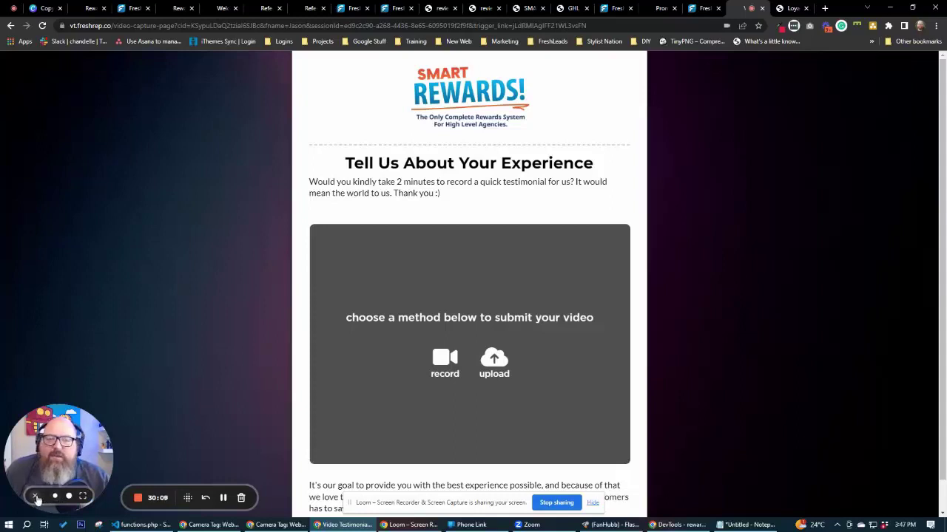
left_click(35, 497)
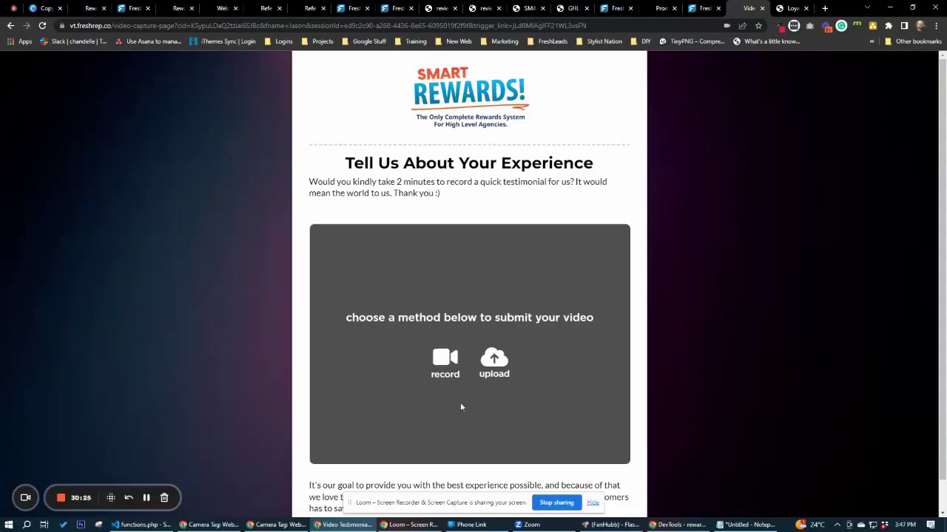
left_click(436, 365)
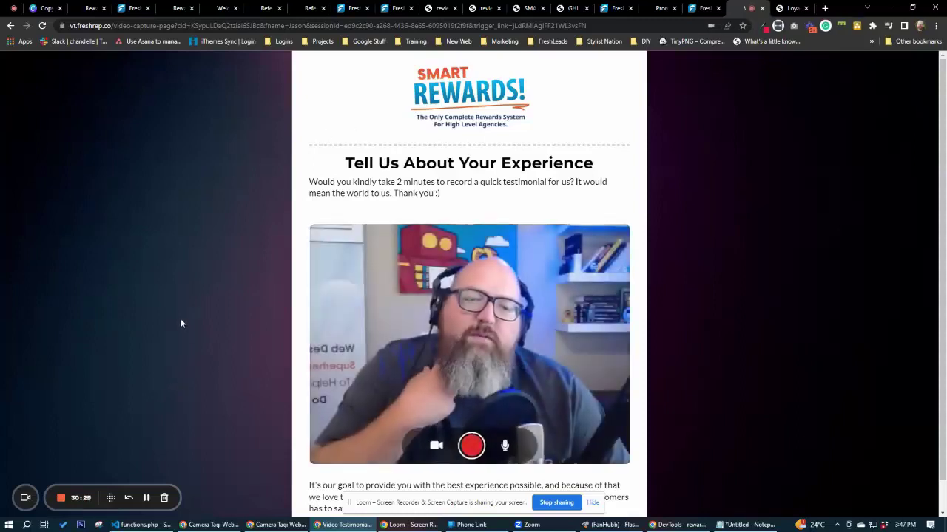
Record the spoken testimonial after the countdown and stop the recording.
left_click(473, 442)
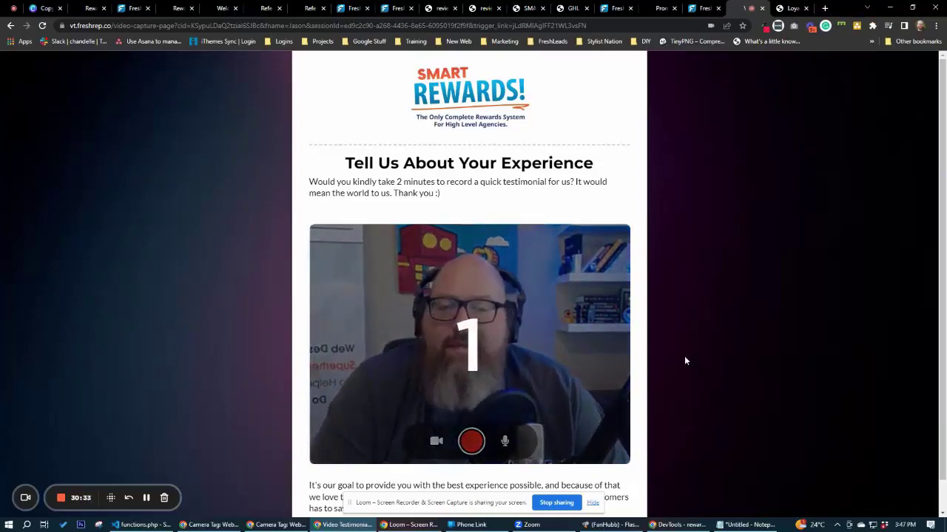
scroll(684, 360, "down", 1)
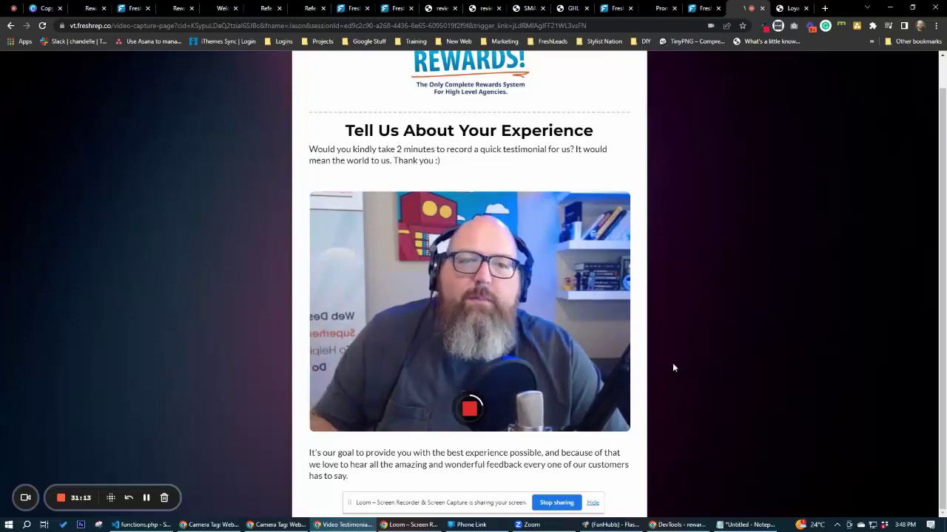
left_click(470, 411)
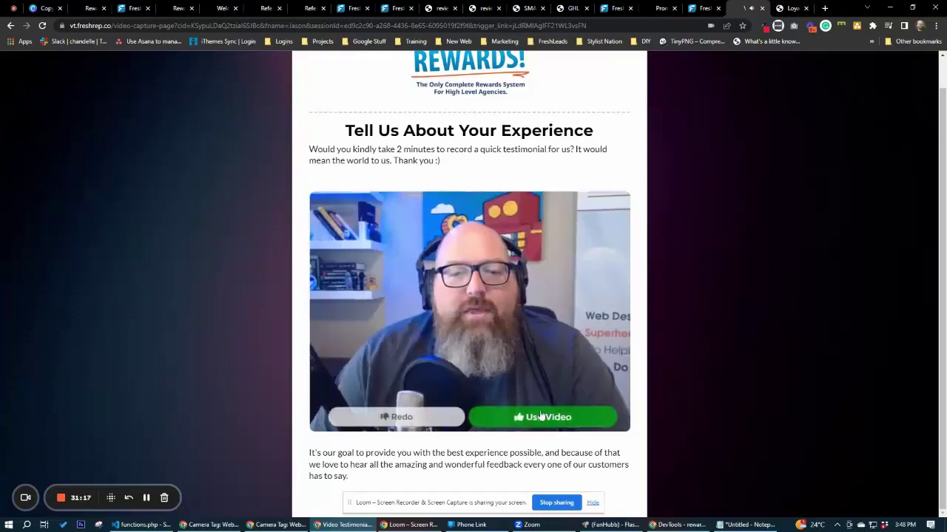
Submit the recorded clip as the testimonial and dismiss the video-published notice.
left_click(534, 418)
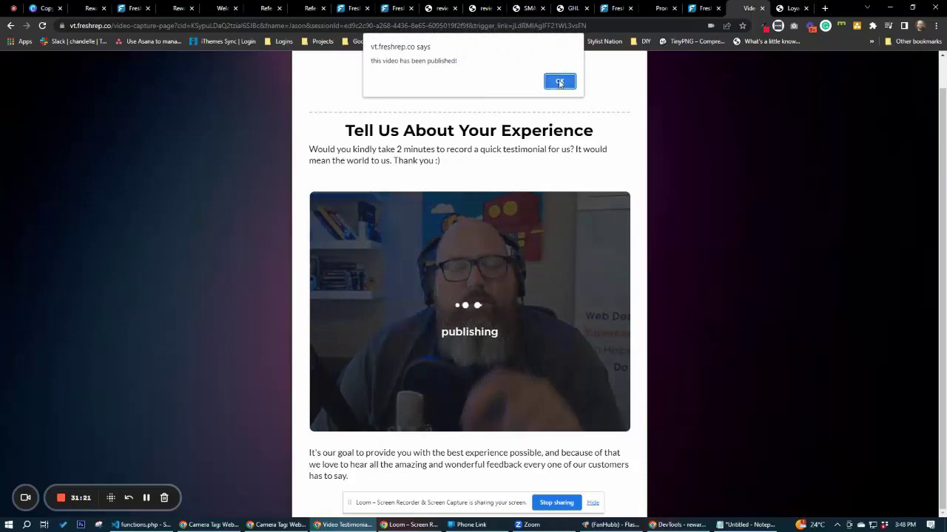
left_click(560, 82)
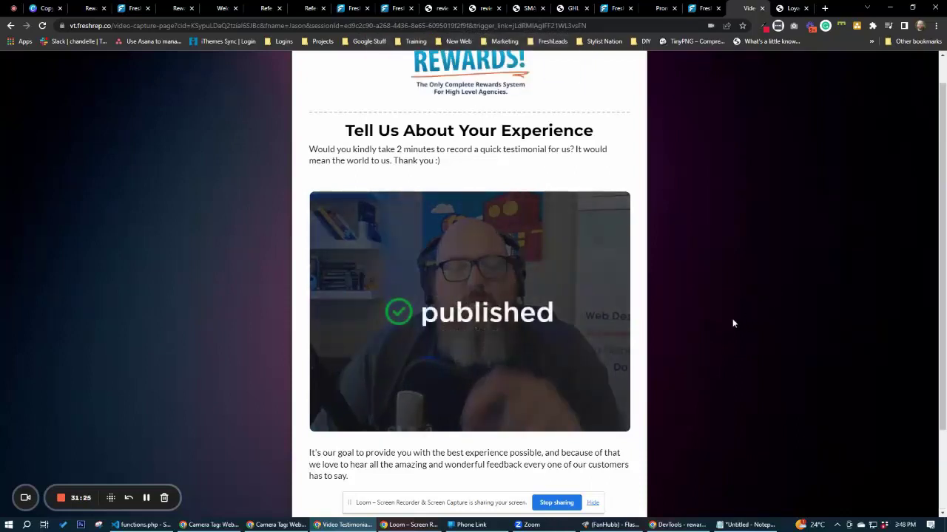
scroll(734, 322, "down", 2)
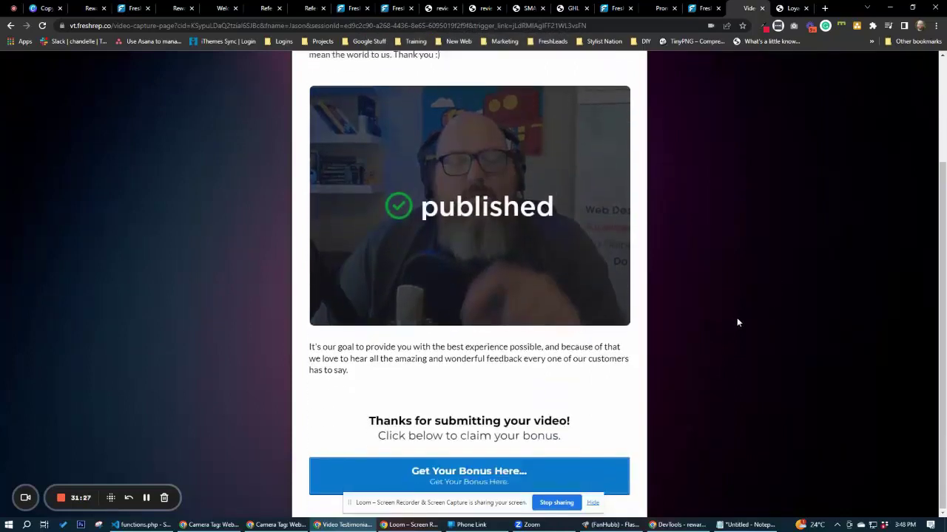
scroll(738, 323, "up", 2)
scroll(738, 323, "down", 2)
Claim the bonus, close the 'Put Something Here.' popup, and return to the page top.
left_click(514, 467)
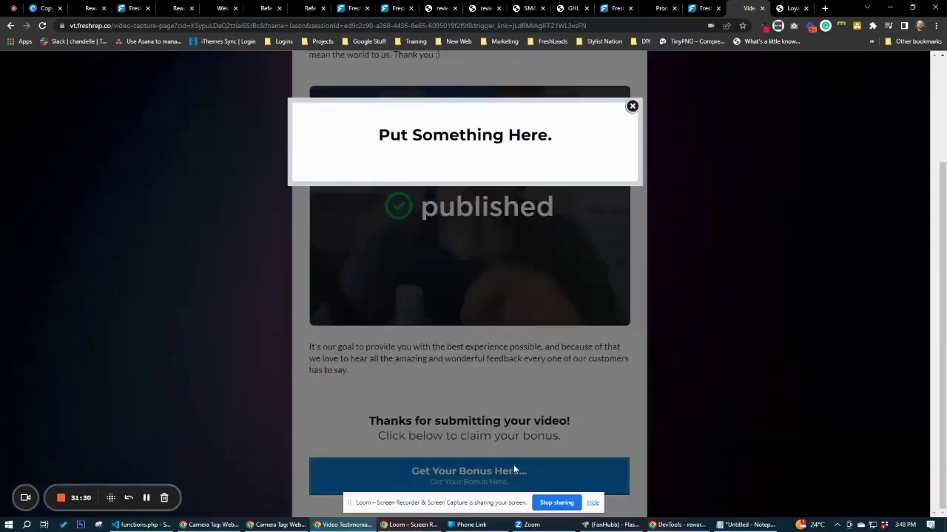
left_click(632, 106)
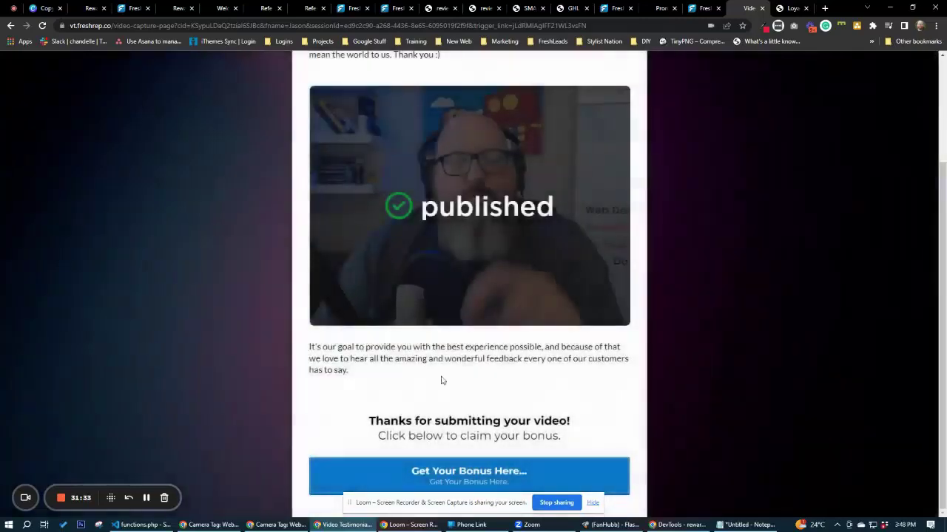
scroll(712, 244, "up", 2)
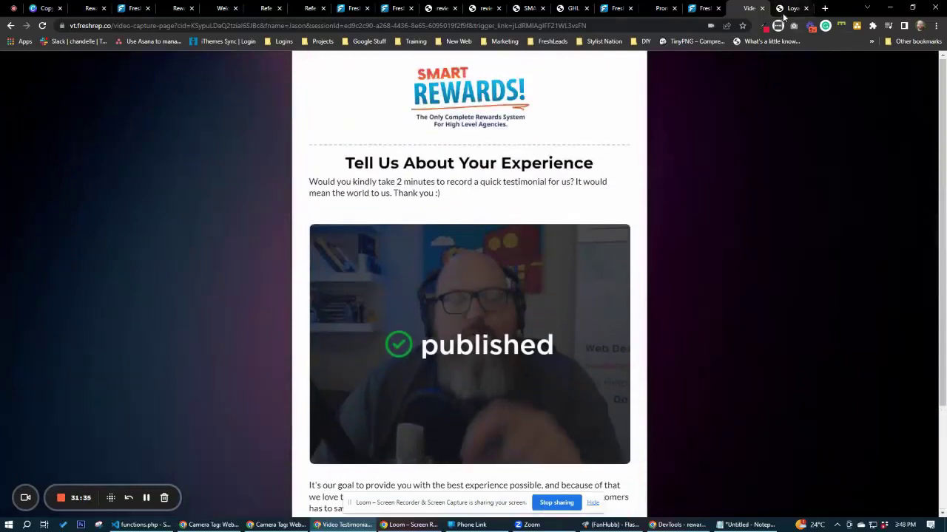
Approve the Loyalty & Rewards video under New Videos and confirm it appears in Approved Videos.
left_click(785, 11)
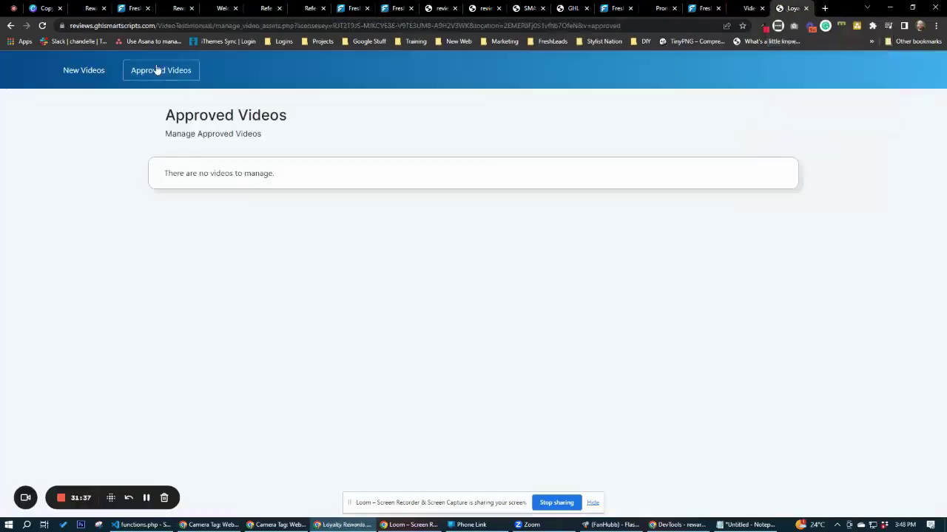
left_click(98, 72)
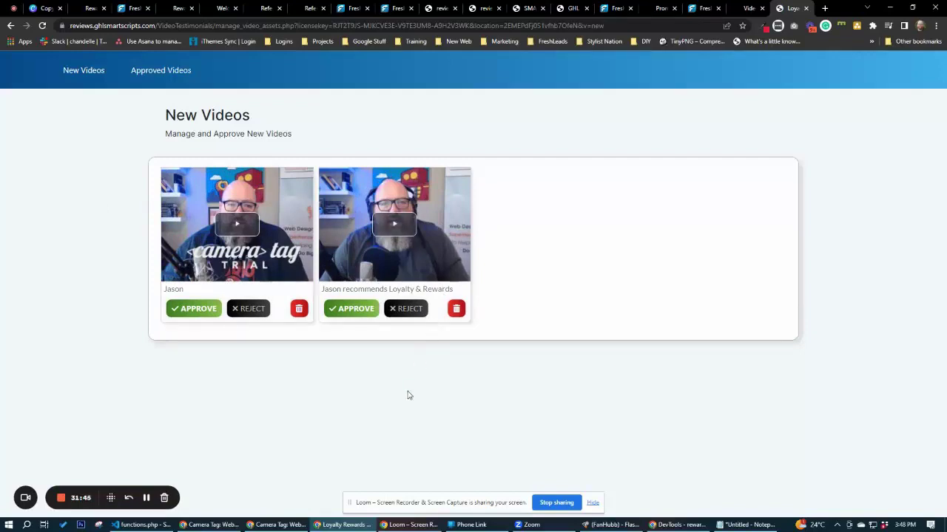
left_click(353, 309)
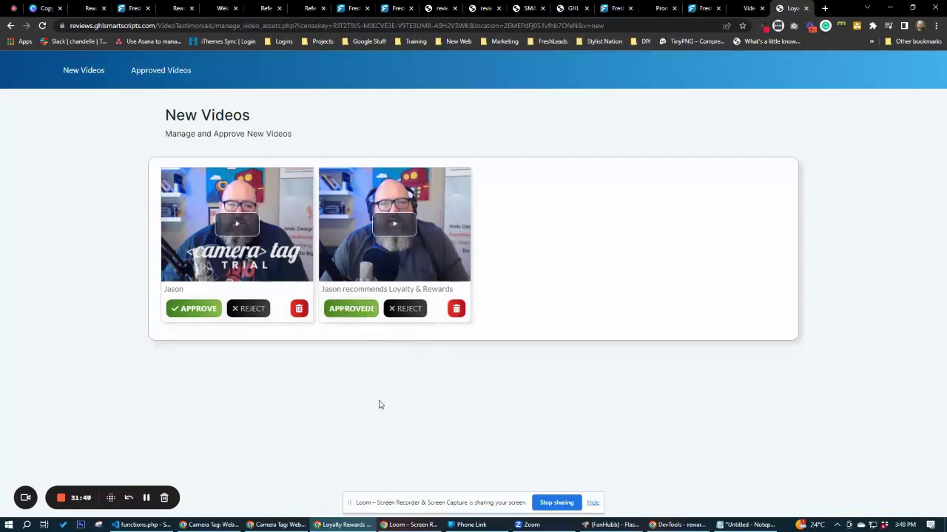
left_click(160, 70)
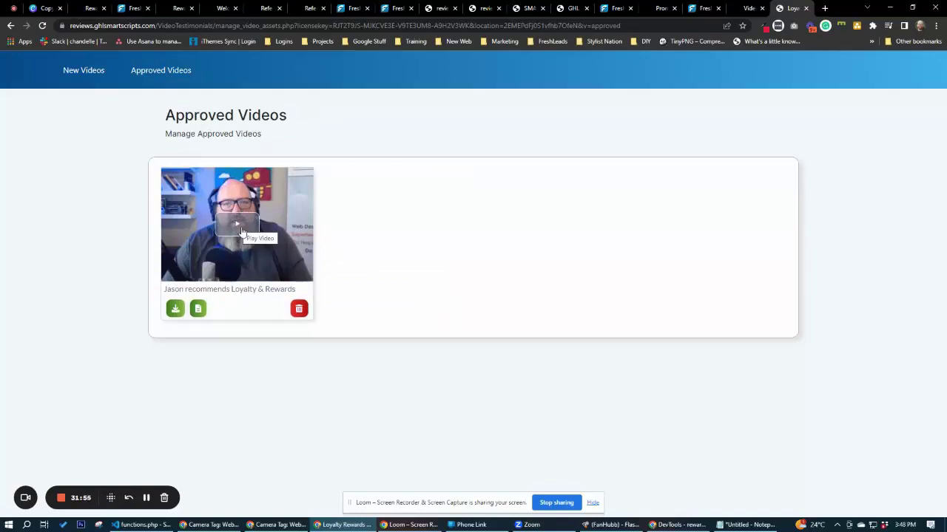
left_click(707, 8)
left_click(652, 9)
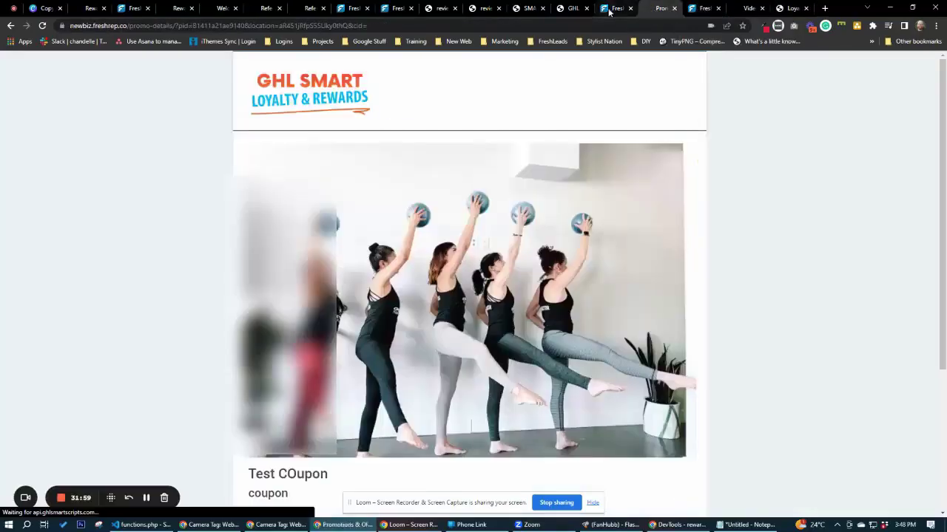
Open the Video Capture Page funnel inside the Video Testimonials folder under Sites > Funnels.
left_click(616, 9)
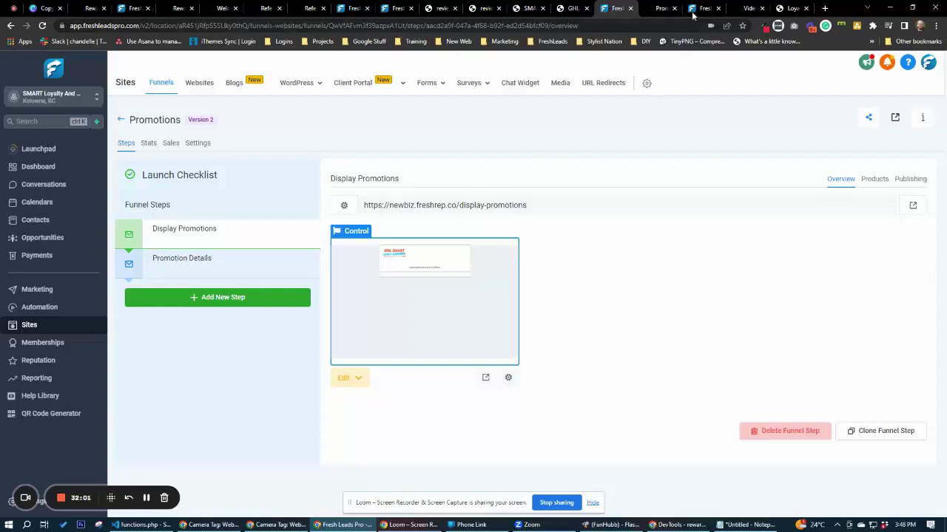
left_click(699, 11)
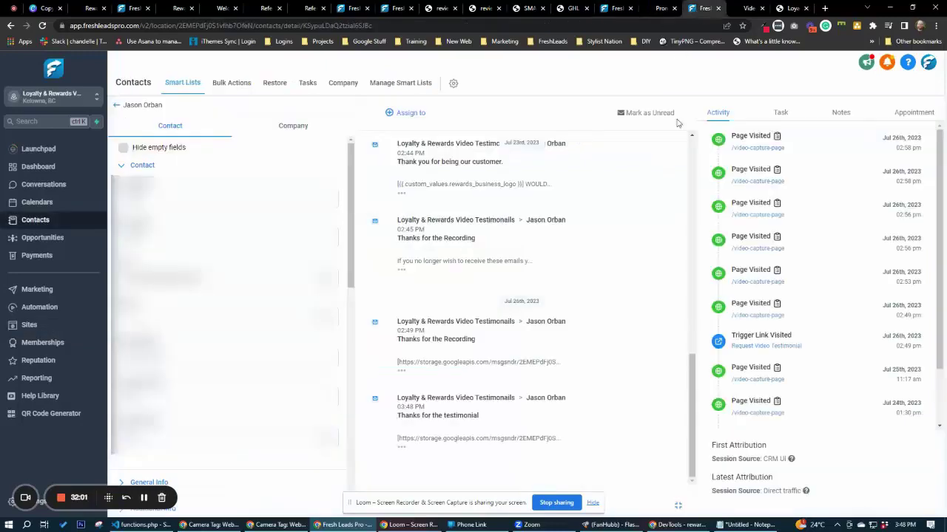
left_click(30, 325)
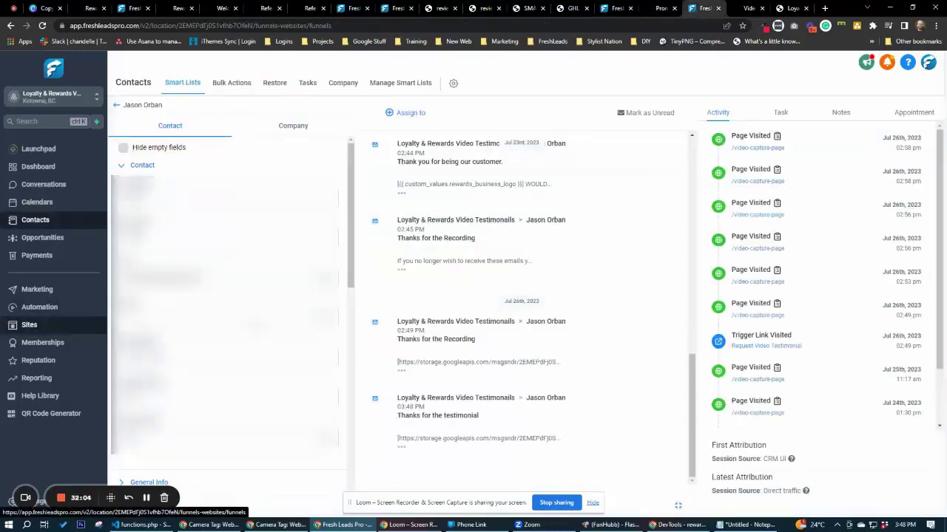
left_click(271, 231)
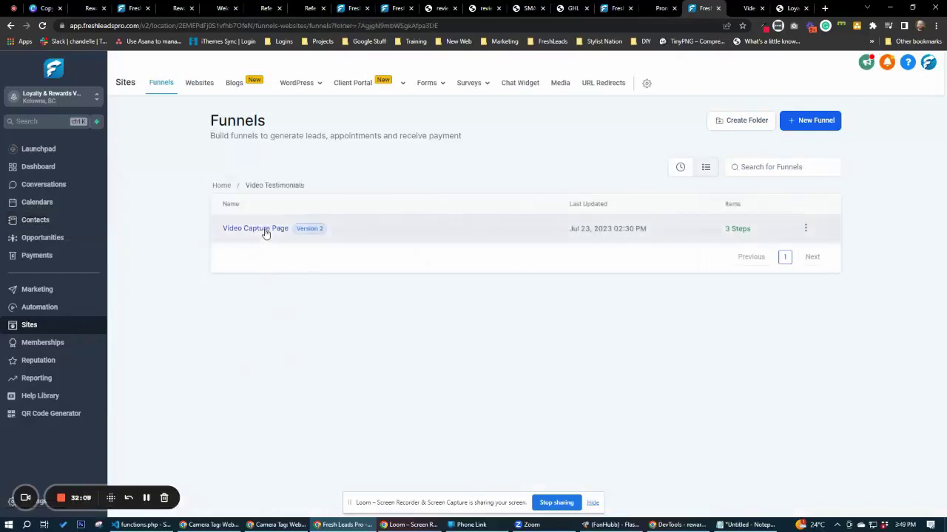
left_click(265, 231)
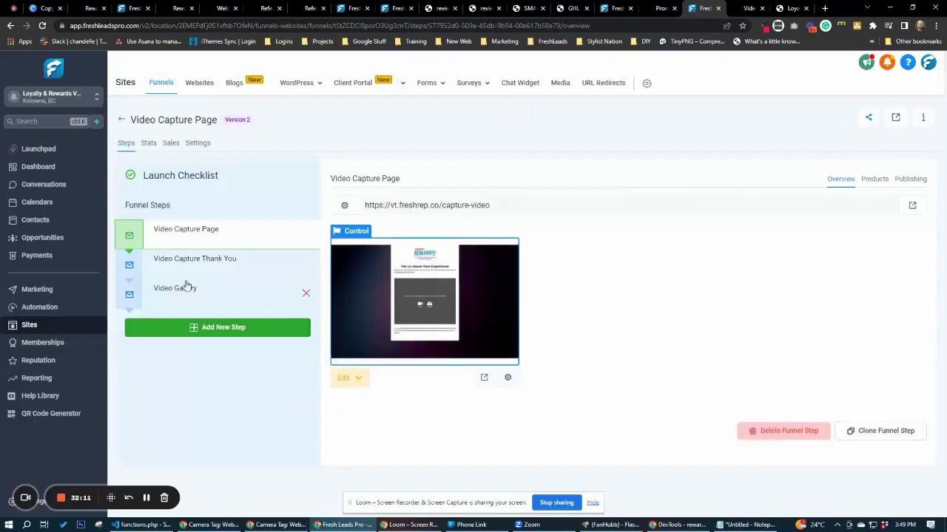
Select the Video Gallery step and open its live page in a new tab.
left_click(187, 288)
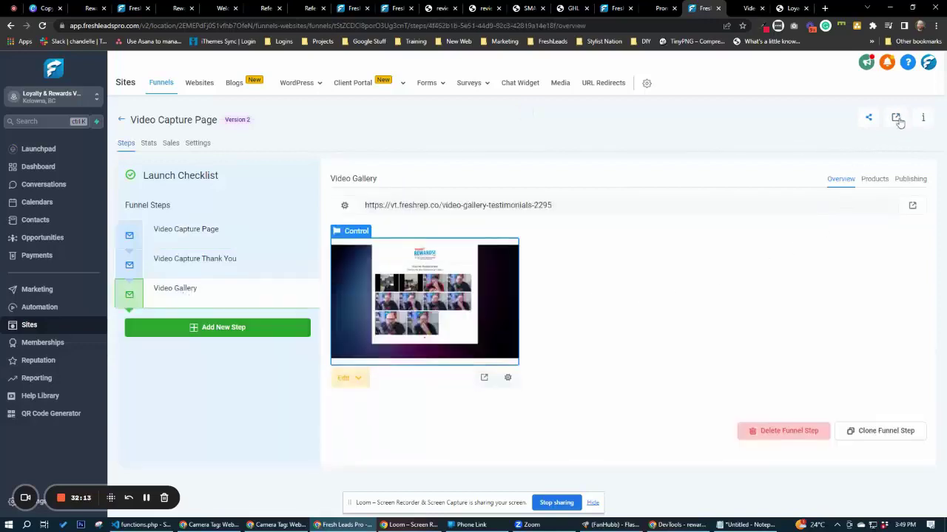
left_click(897, 119)
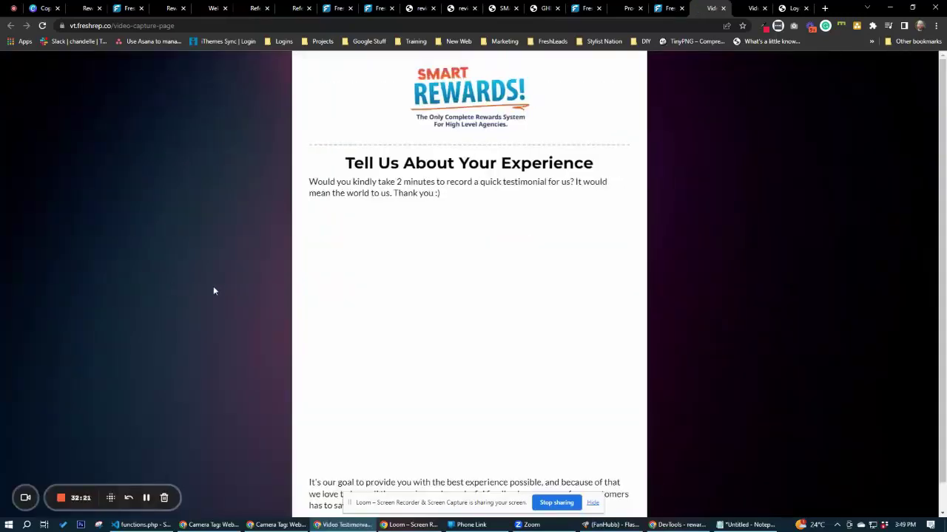
left_click(667, 9)
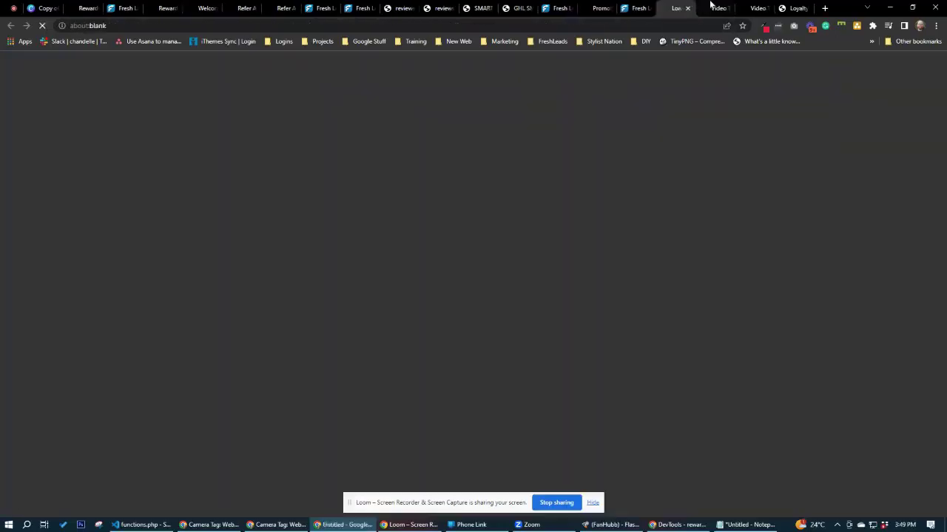
Load the video-gallery-testimonials-2295 page, play the approved testimonial in the lightbox, then close it.
left_click(714, 9)
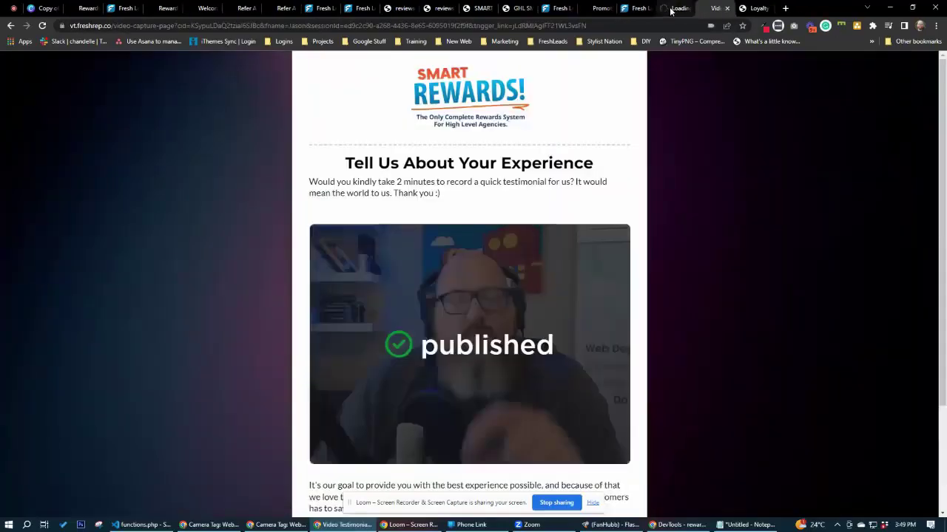
left_click(670, 11)
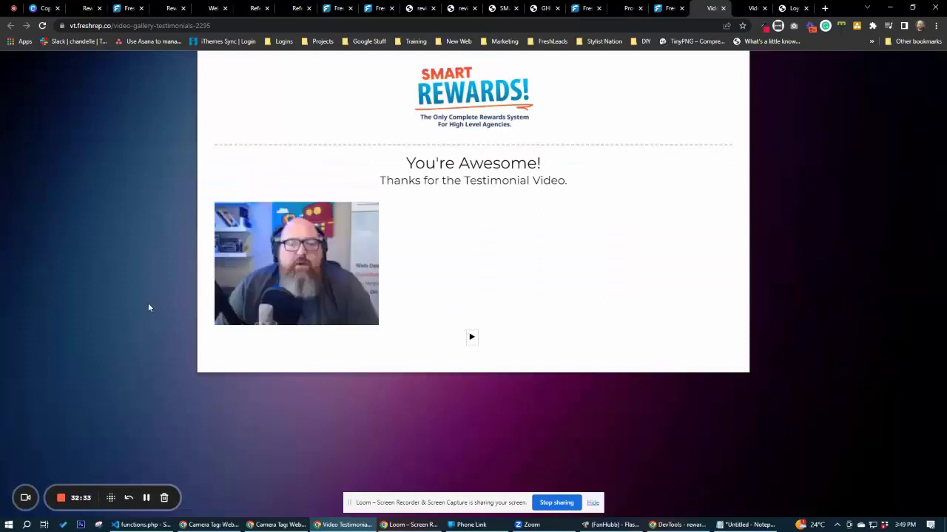
left_click(298, 315)
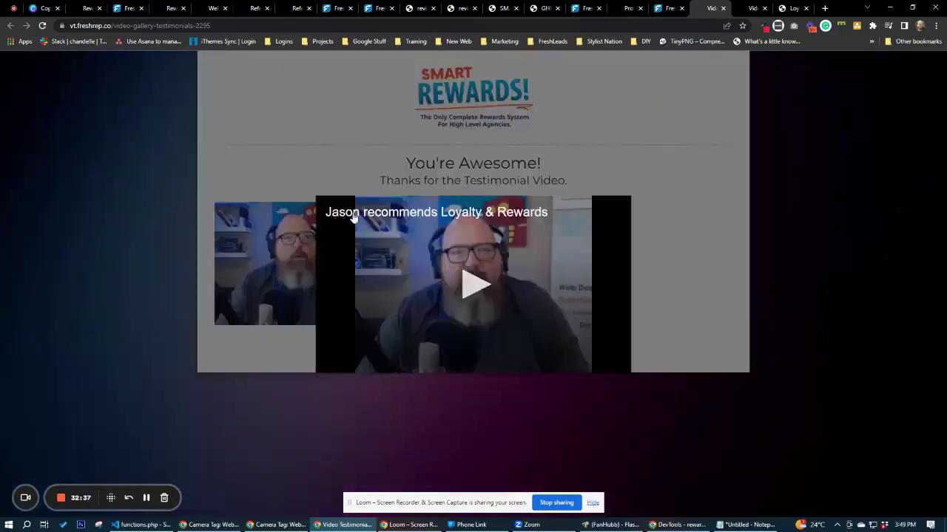
left_click(699, 334)
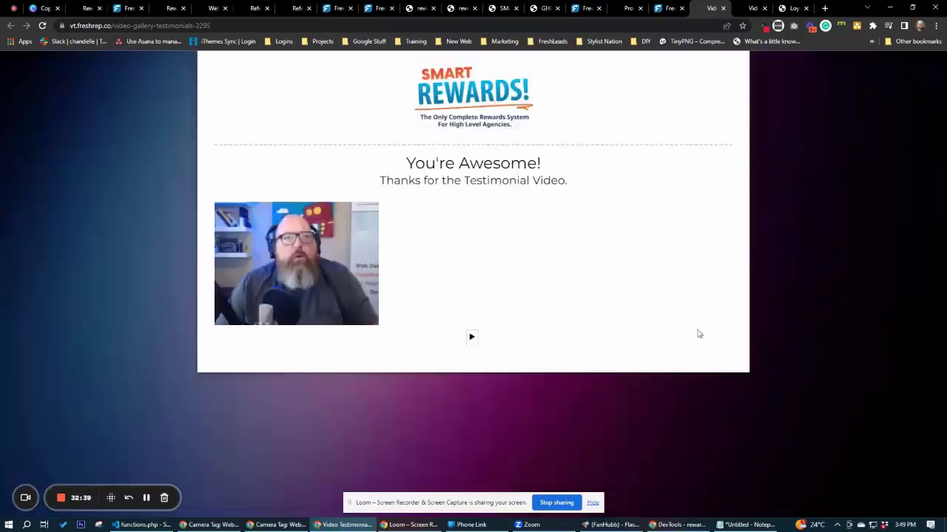